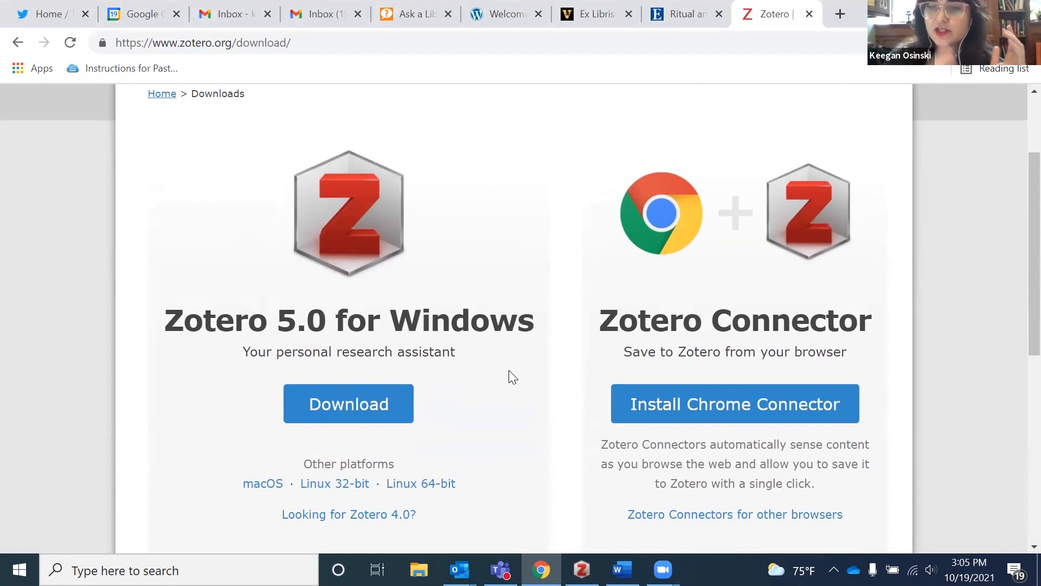
Show the Zotero Connectors for other browsers on the download page and review the Firefox, Safari and Edge options.
scroll(776, 369, "down", 1)
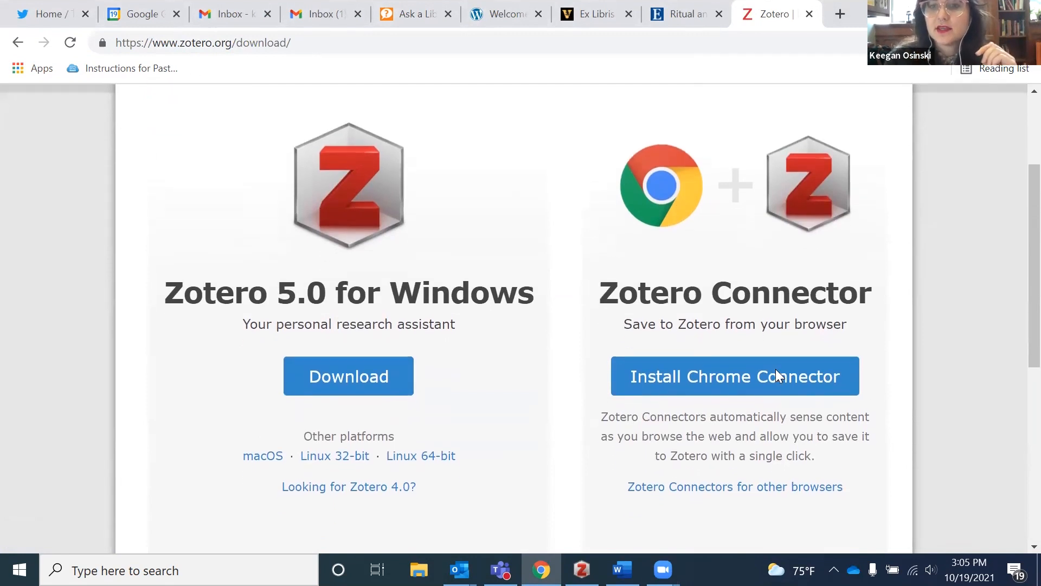
scroll(775, 374, "down", 1)
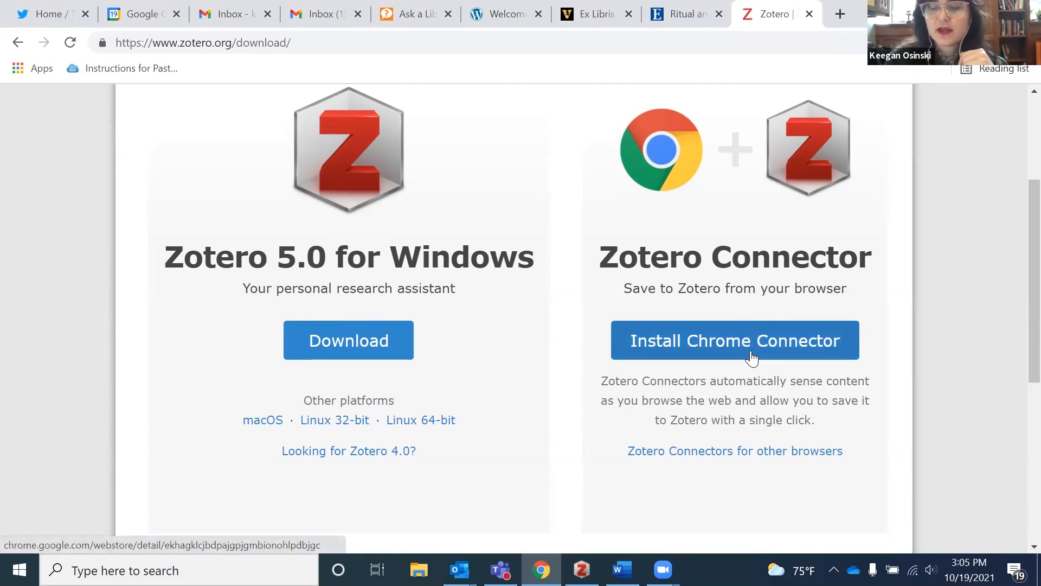
scroll(751, 358, "down", 1)
left_click(743, 409)
scroll(743, 409, "down", 2)
scroll(812, 293, "down", 3)
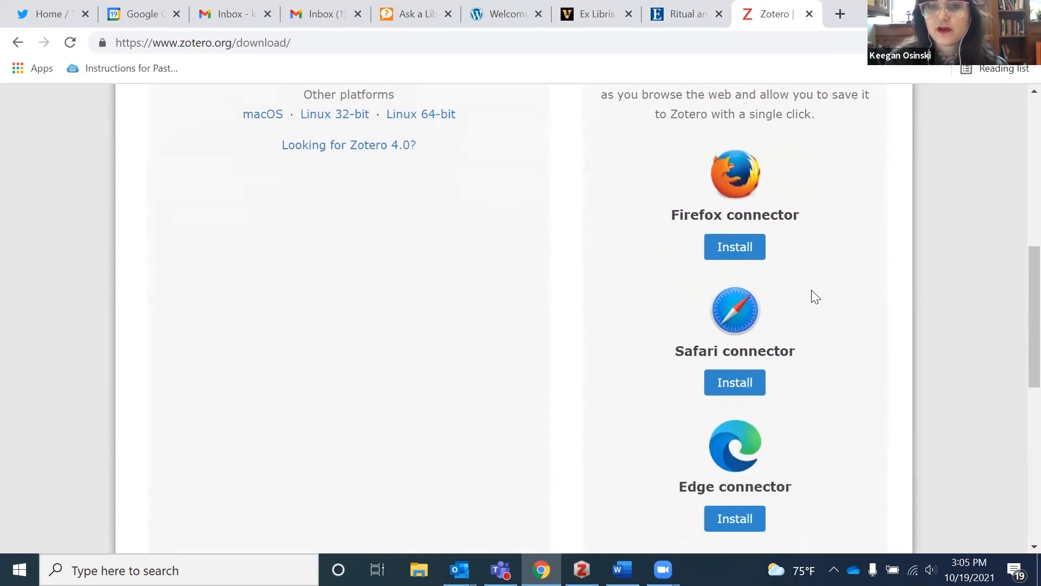
scroll(812, 291, "down", 2)
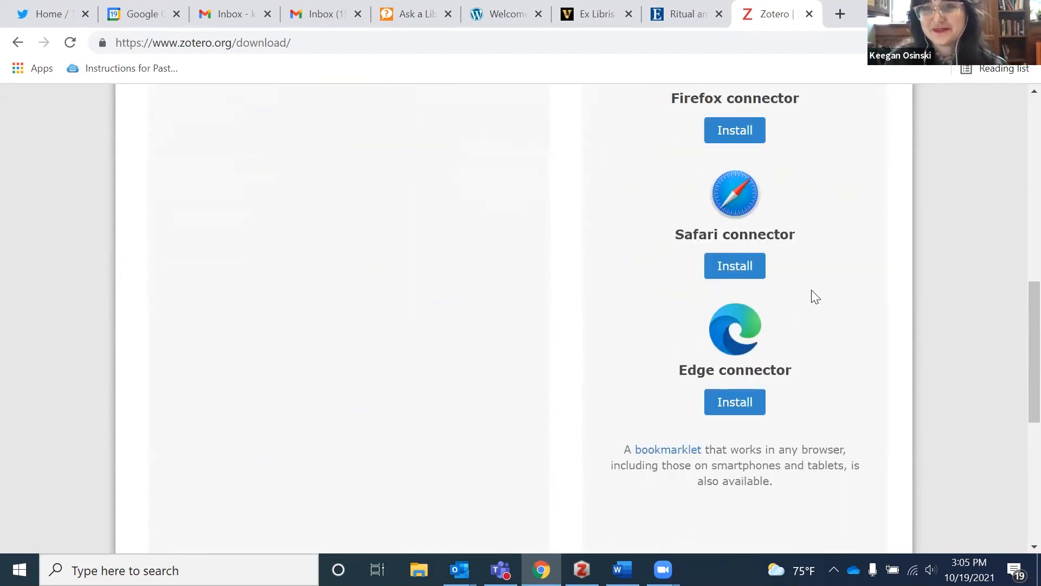
scroll(812, 291, "up", 2)
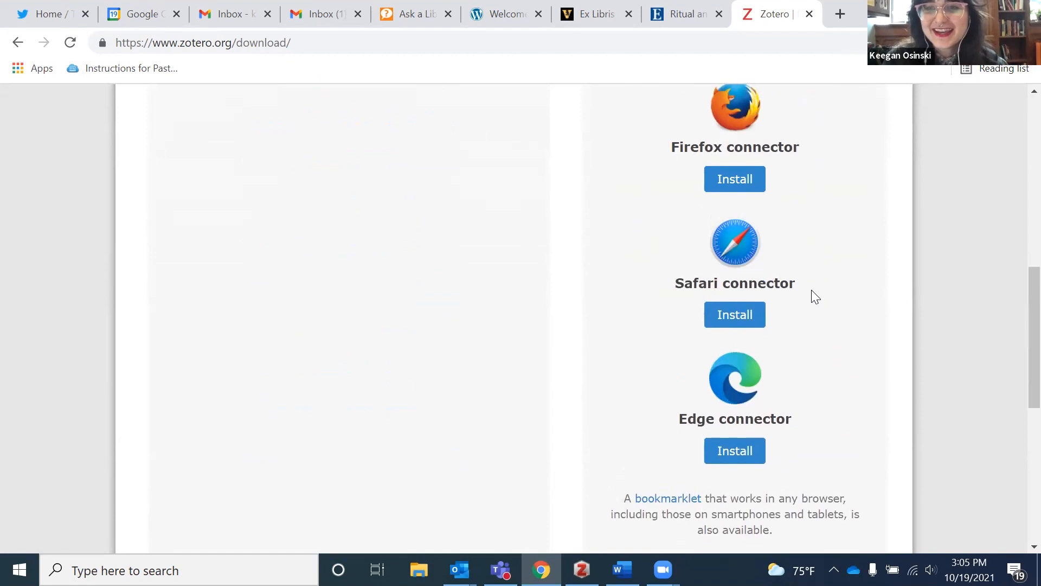
scroll(812, 291, "up", 3)
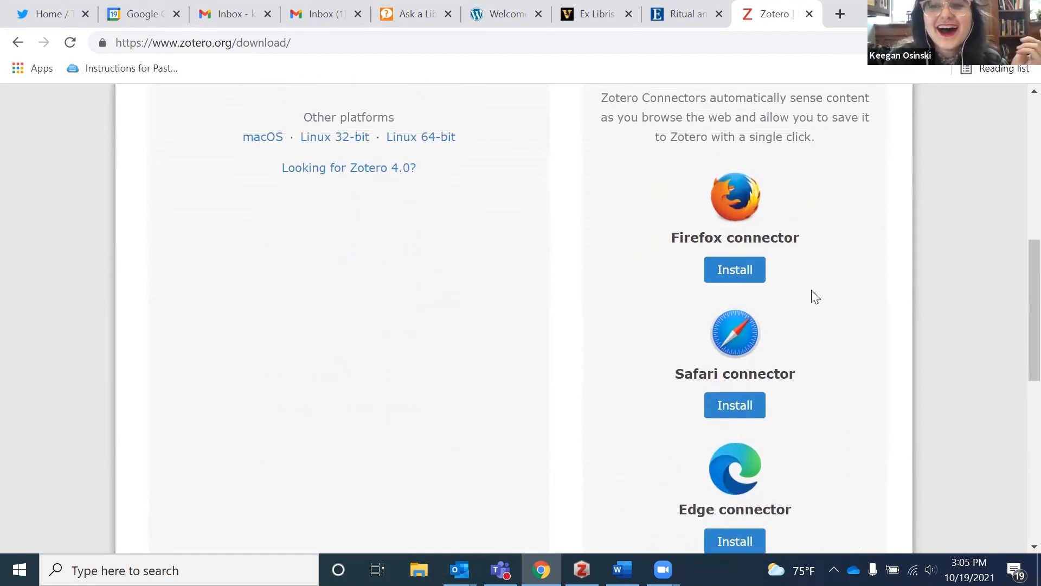
scroll(812, 293, "up", 2)
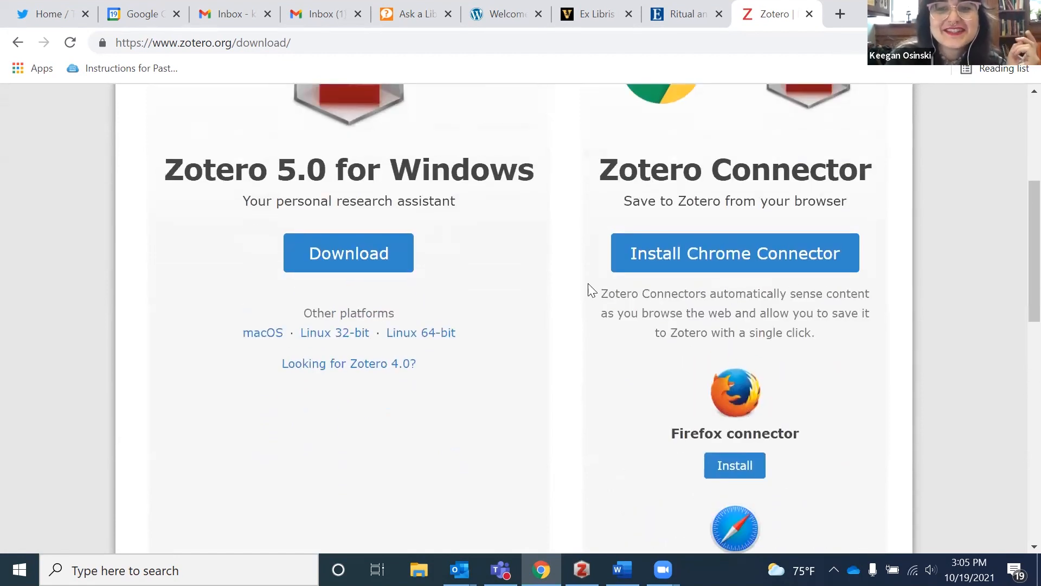
scroll(592, 291, "up", 1)
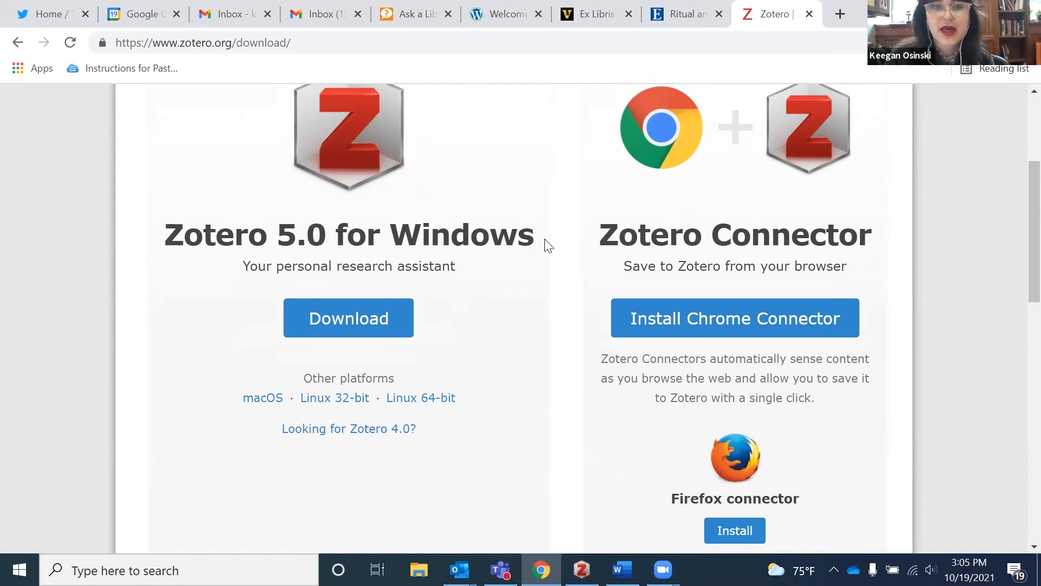
scroll(547, 244, "up", 1)
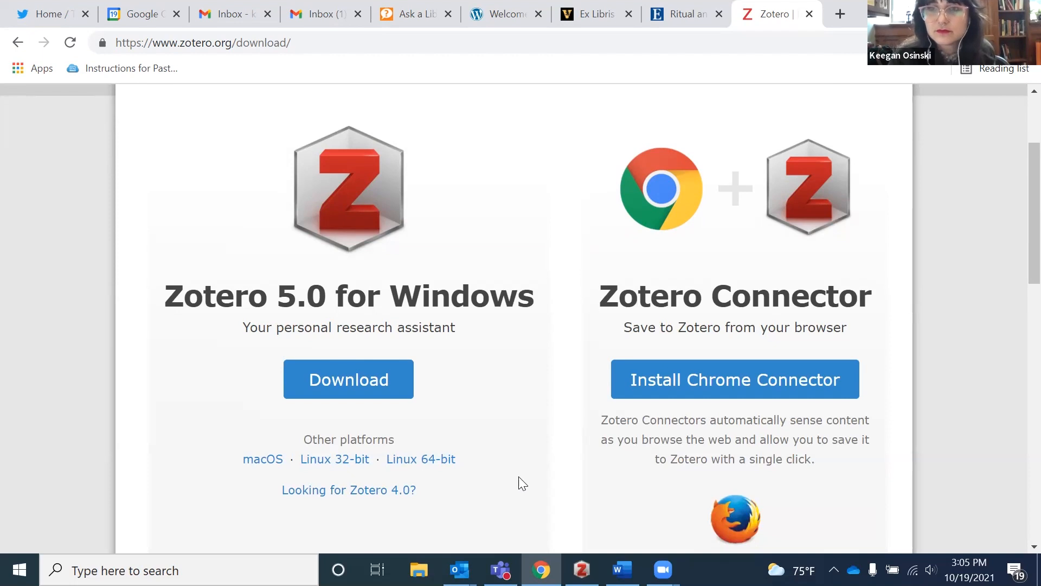
Switch to the Zotero desktop app, show My Library and view the details of "Scientists bust myth that our bodies have more bacteria than human cells".
left_click(579, 580)
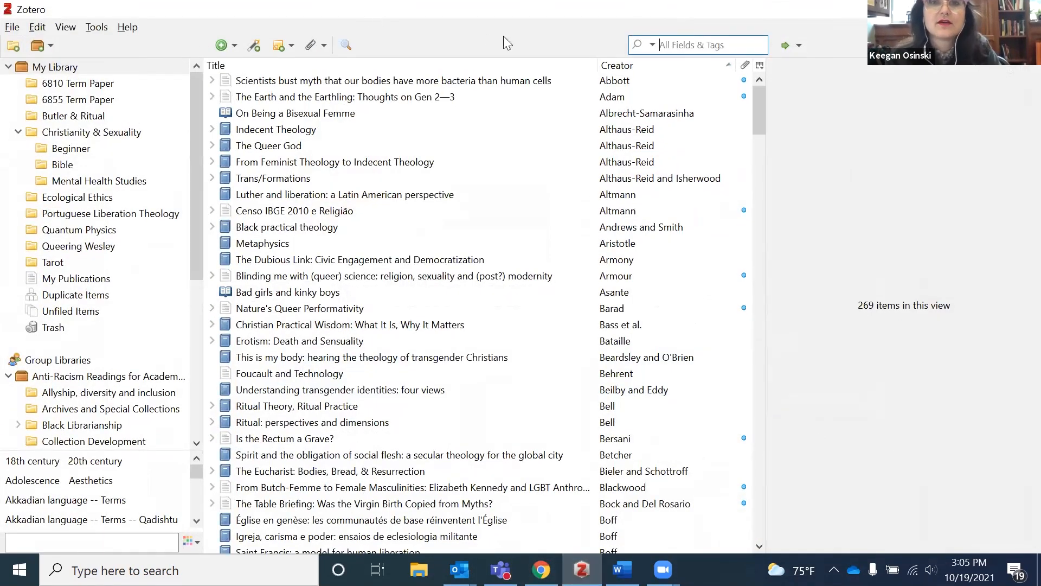
left_click(94, 67)
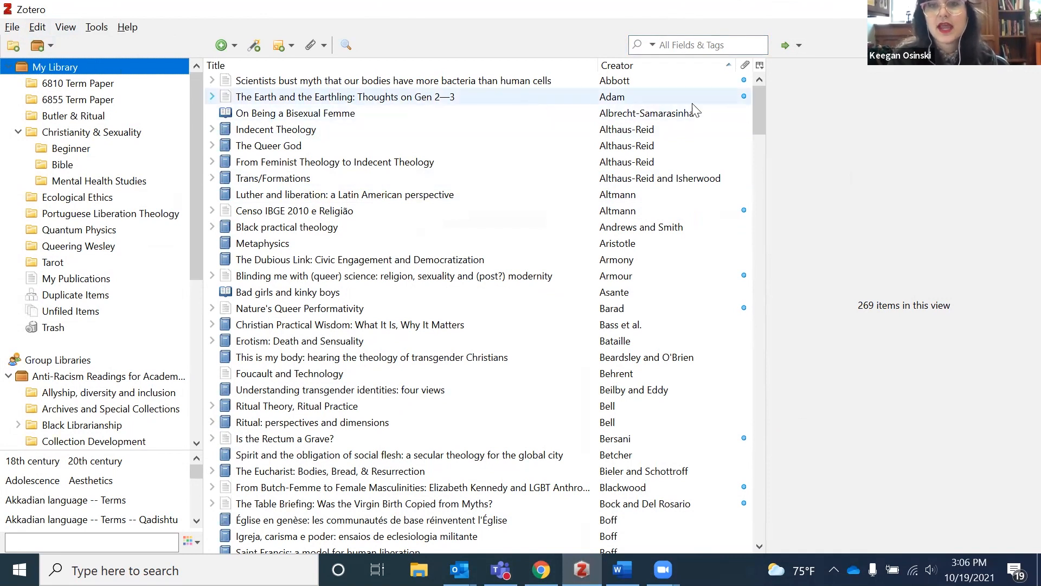
mouse_move(759, 108)
left_mouse_down()
mouse_move(765, 208)
mouse_move(749, 467)
mouse_move(752, 146)
mouse_move(766, 94)
left_mouse_up()
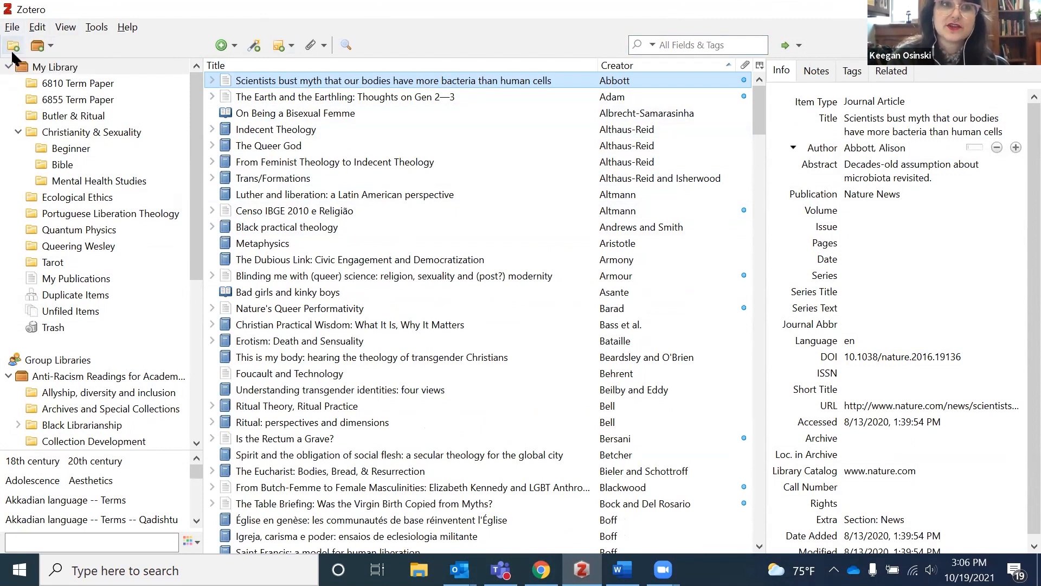
Browse the 6810 Term Paper, 6855 Term Paper, Butler & Ritual and Christianity & Sexuality collections, including the Beginner and Bible subcollections.
left_click(57, 87)
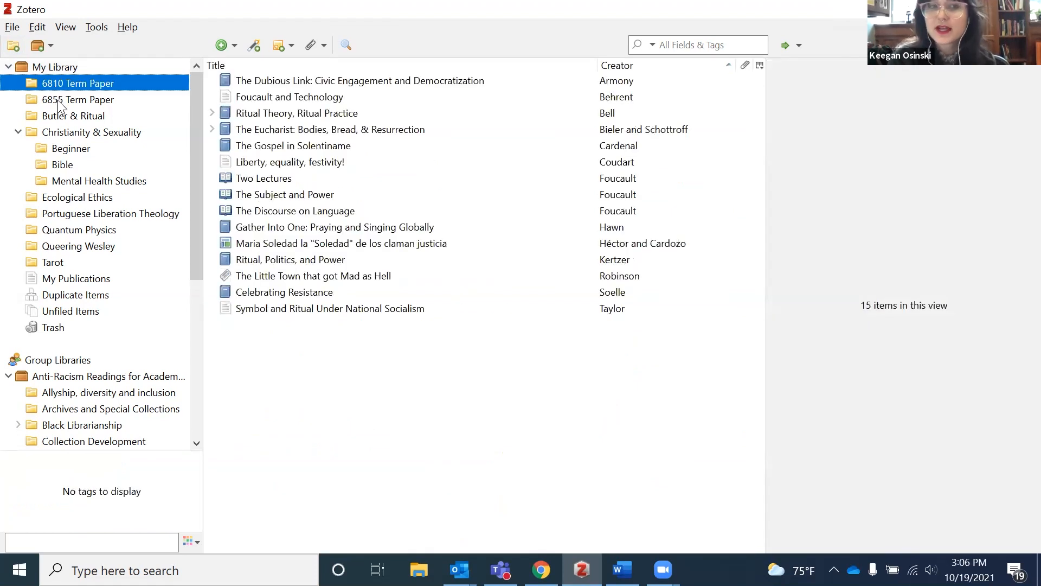
left_click(58, 102)
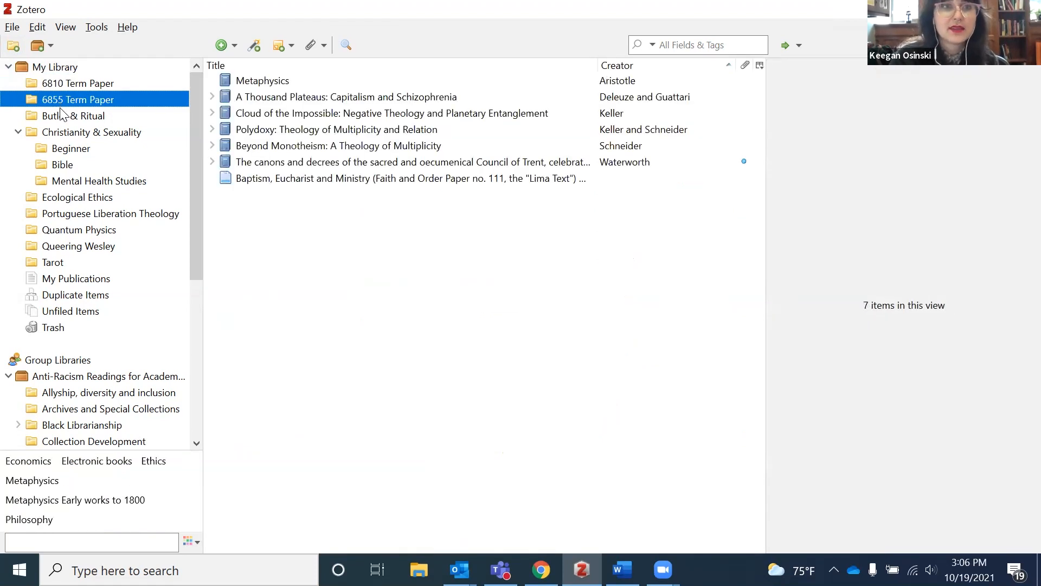
left_click(60, 119)
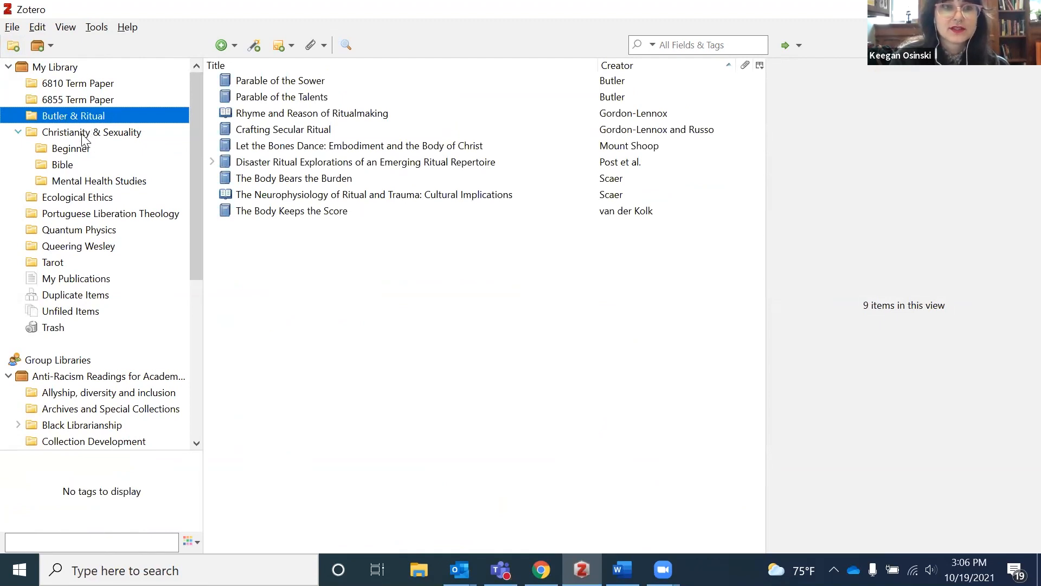
left_click(82, 134)
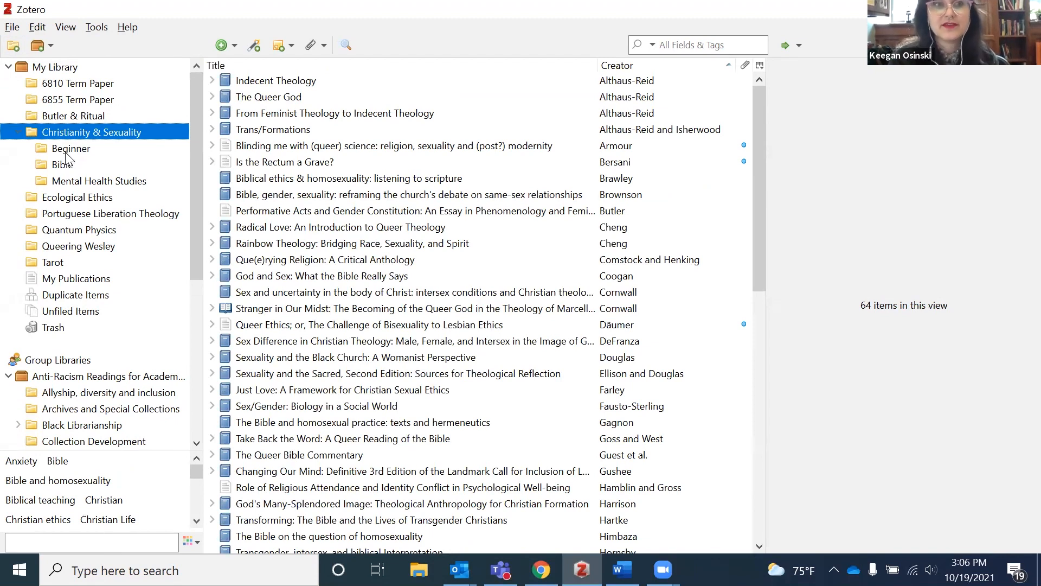
left_click(65, 150)
left_click(69, 165)
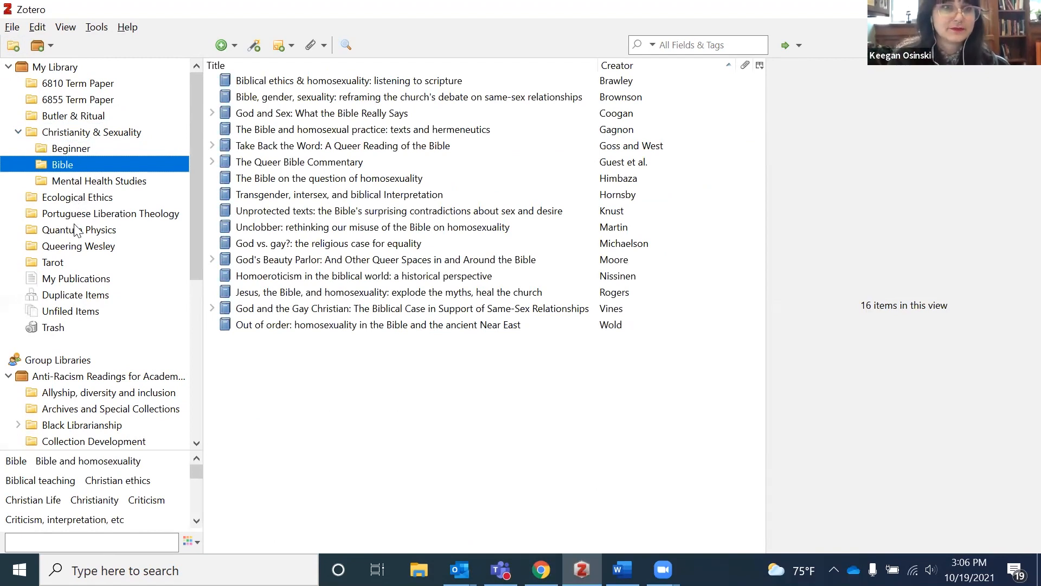
Open the Queering Wesley collection and look through its list of items.
left_click(77, 247)
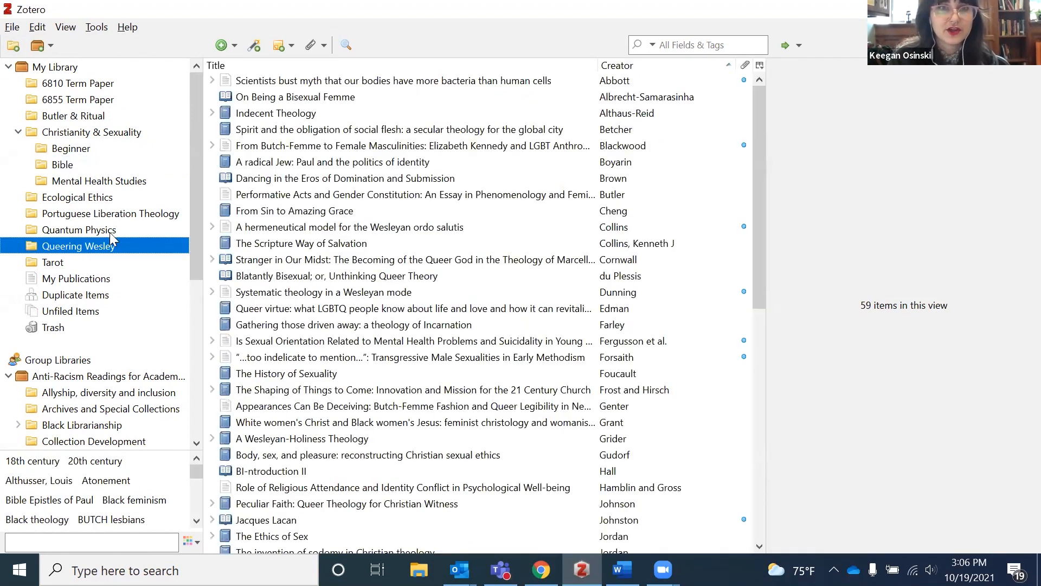
scroll(530, 264, "down", 3)
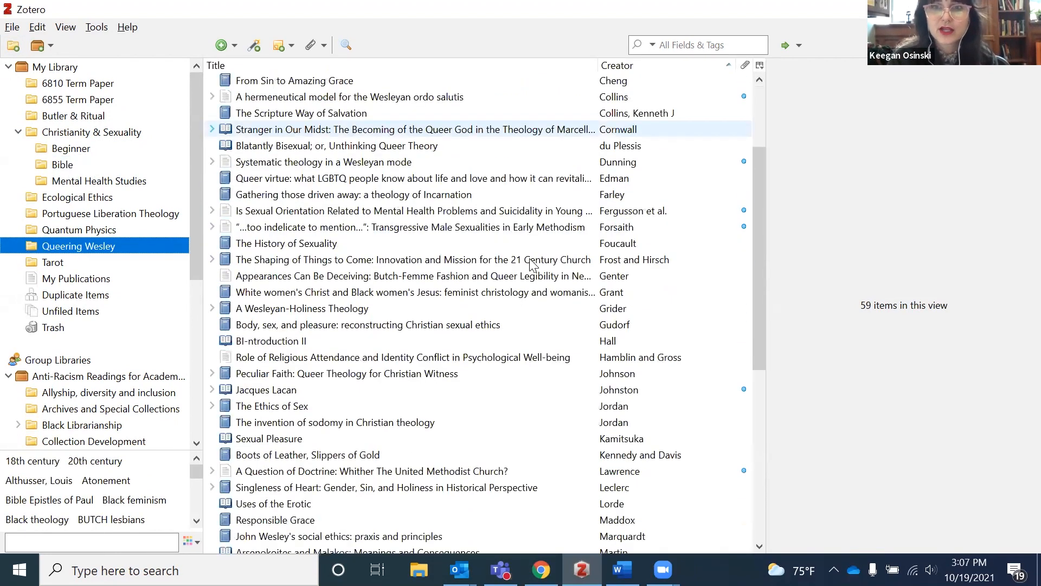
scroll(531, 264, "down", 7)
scroll(531, 264, "up", 9)
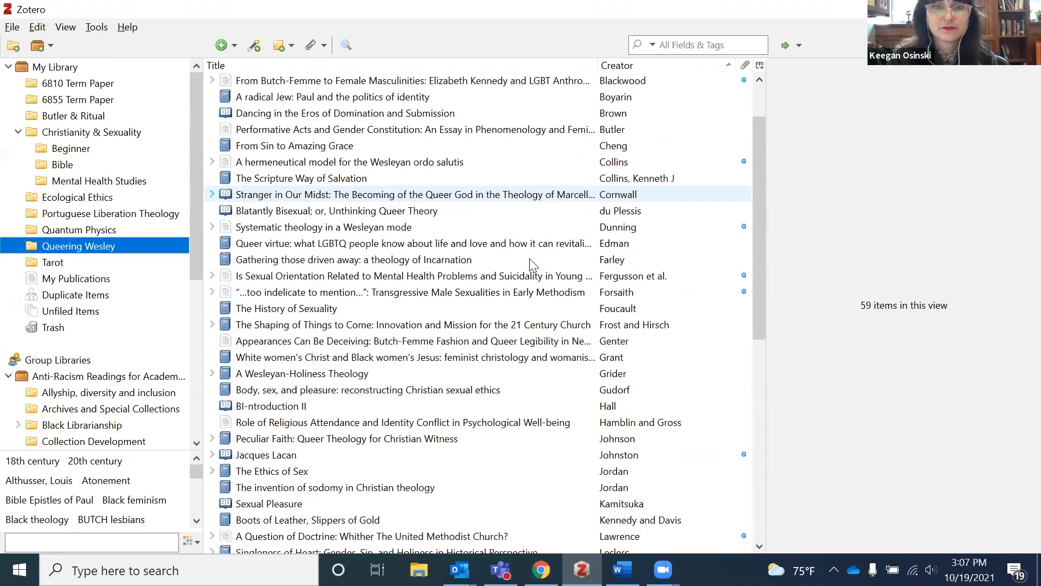
scroll(533, 265, "up", 2)
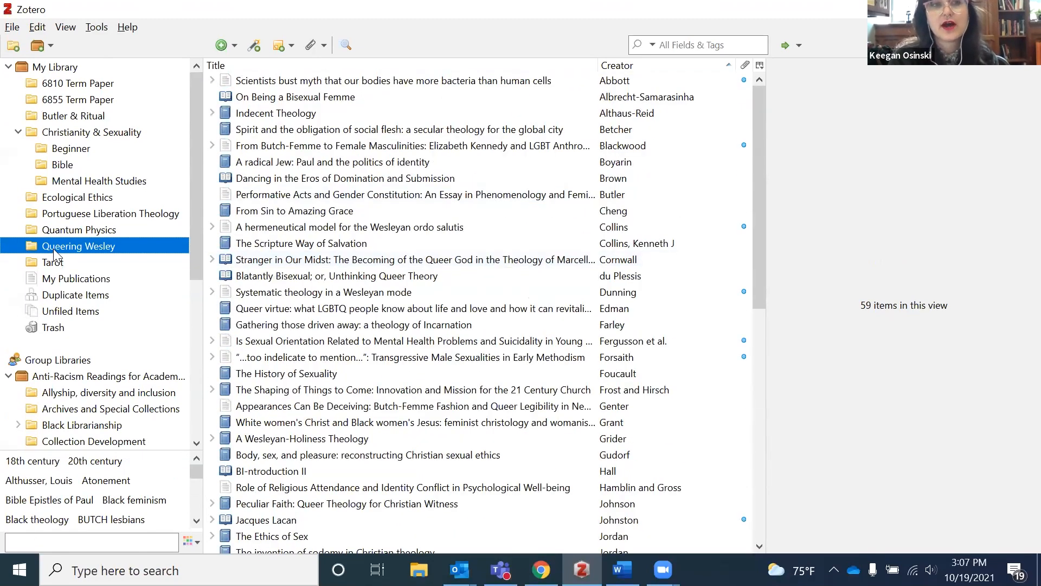
View the Quantum Physics and Portuguese Liberation Theology collections, ending back on the whole of My Library.
left_click(62, 231)
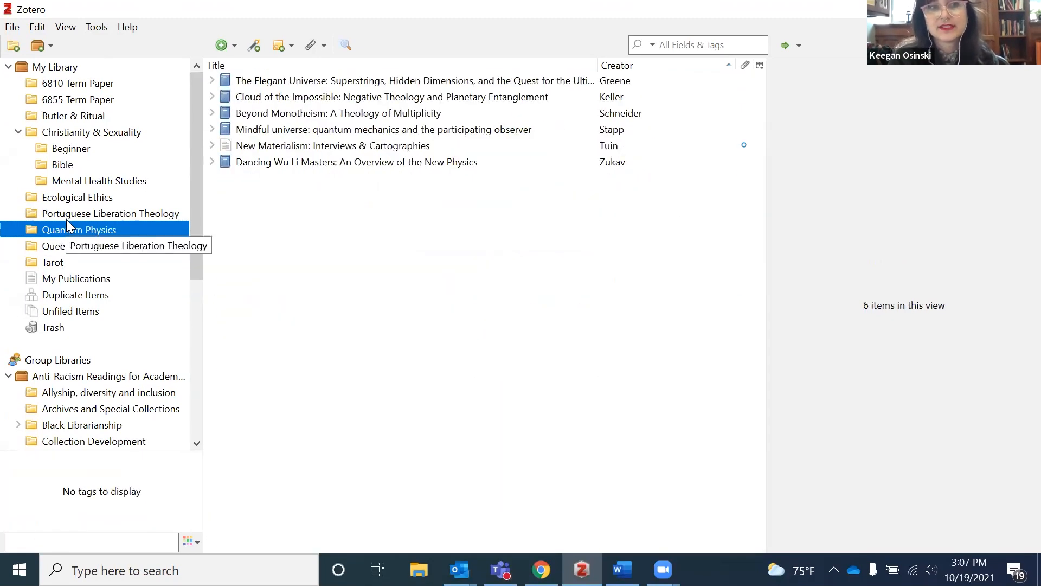
left_click(69, 209)
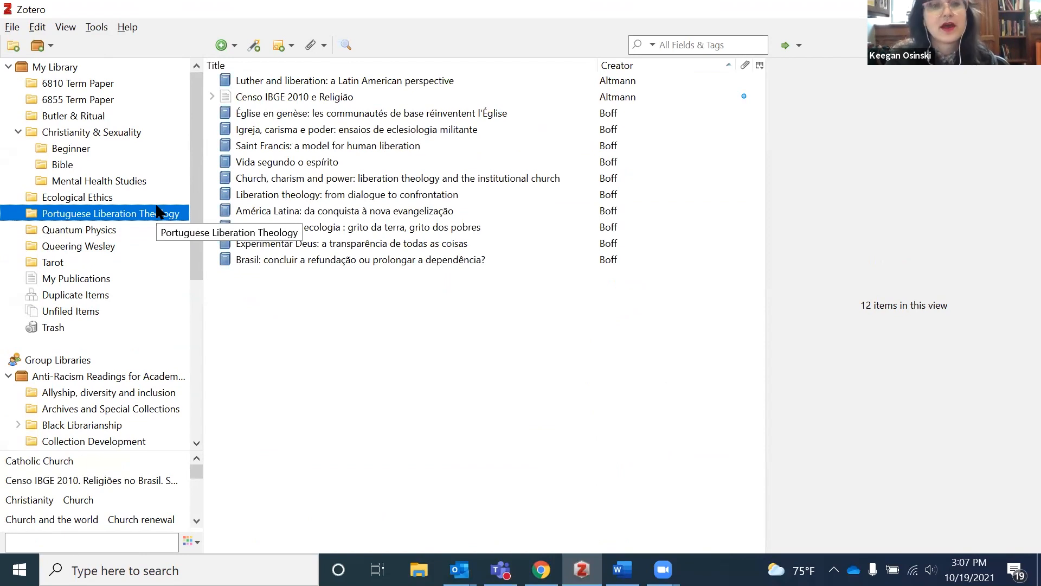
left_click(55, 67)
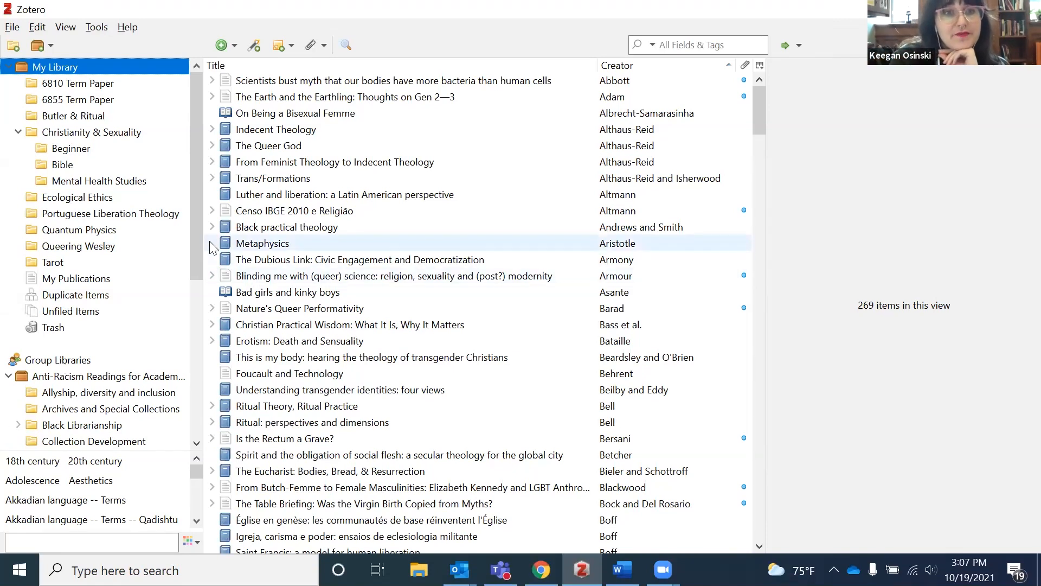
View the items in the Anti-Racism Readings group library, ending back on My Library.
left_click_drag(198, 275, 202, 345)
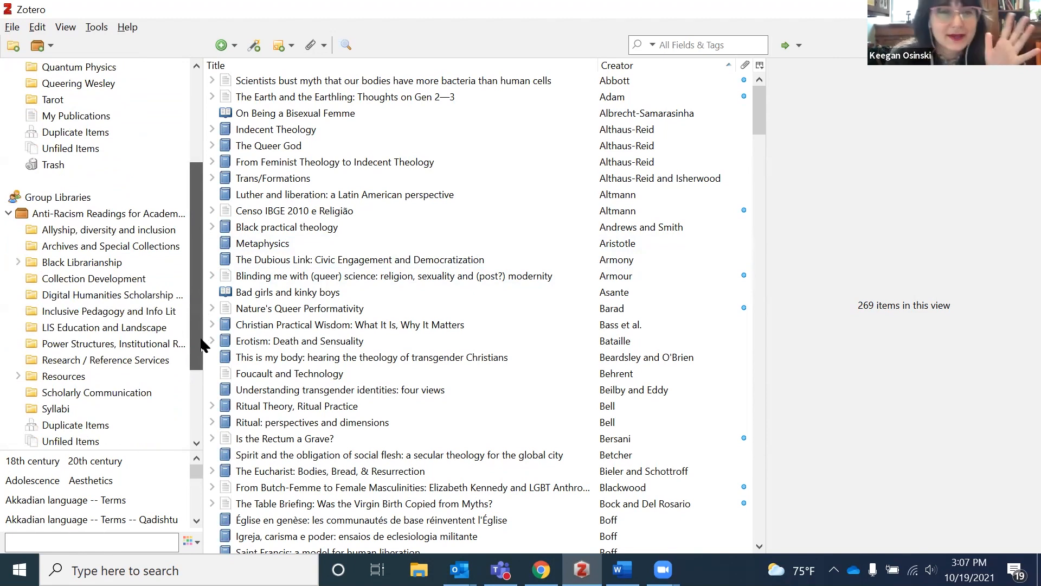
mouse_move(202, 354)
left_mouse_down()
mouse_move(196, 372)
mouse_move(193, 361)
left_mouse_up()
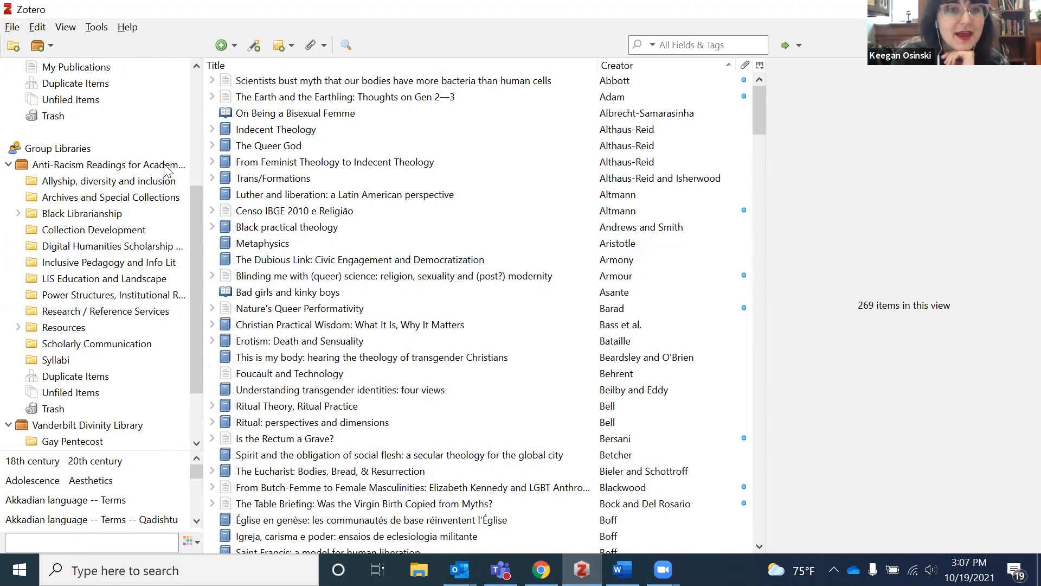
scroll(157, 231, "up", 1)
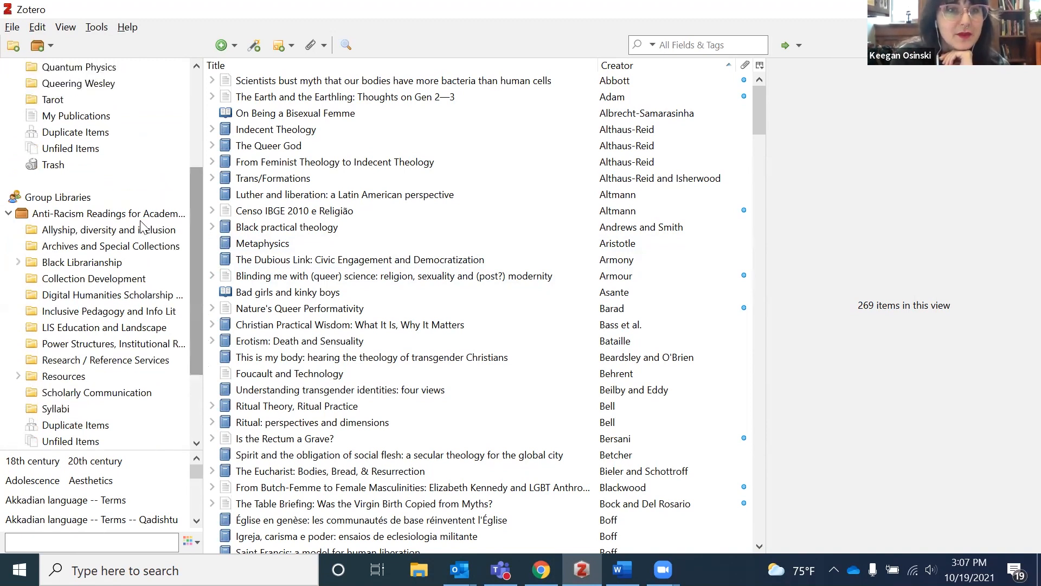
left_click(123, 215)
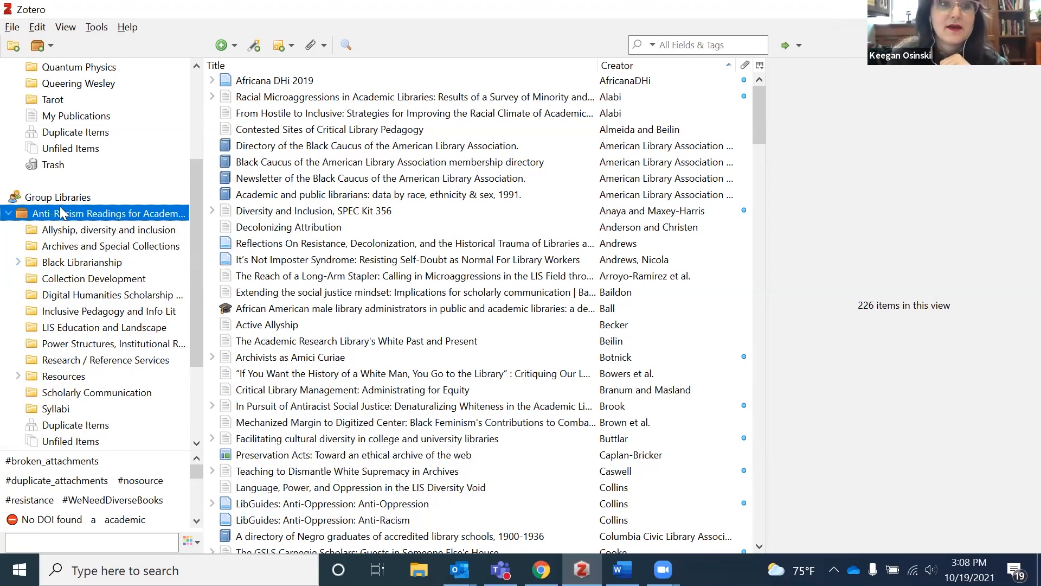
left_click_drag(195, 233, 191, 129)
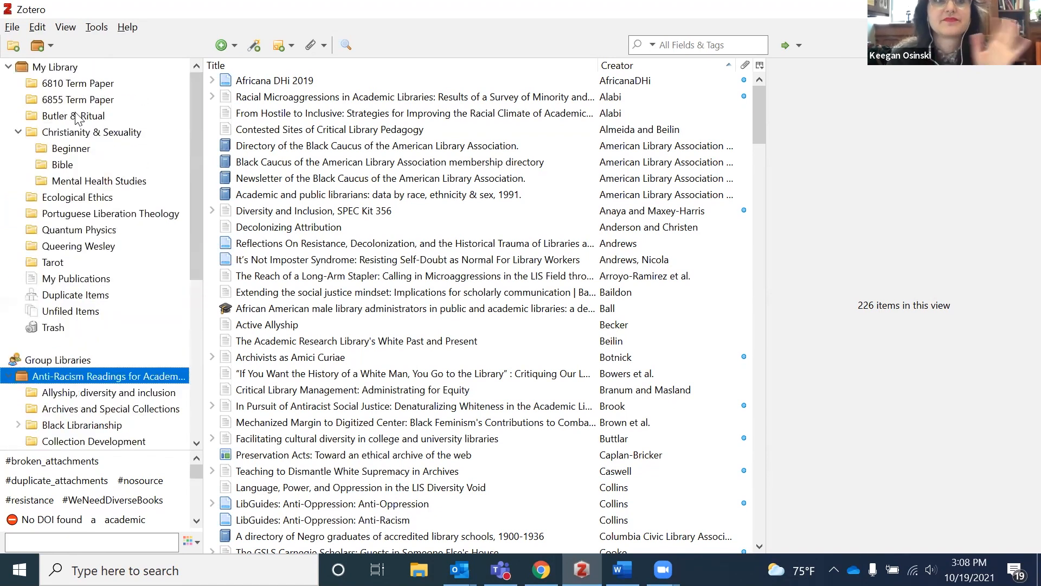
left_click(50, 67)
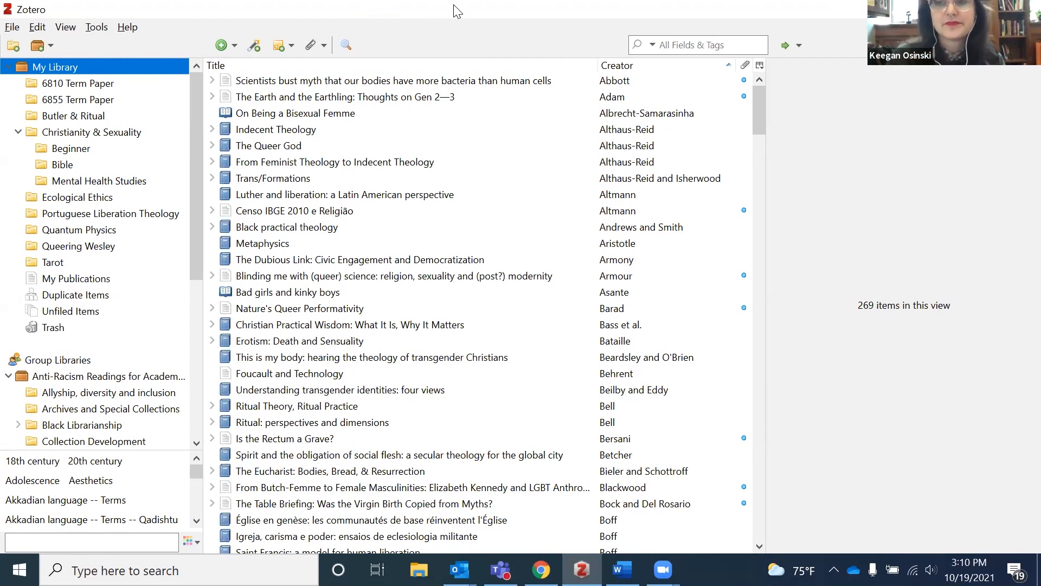
Review the available item types for a new entry and add a blank Book item to My Library.
left_click(228, 49)
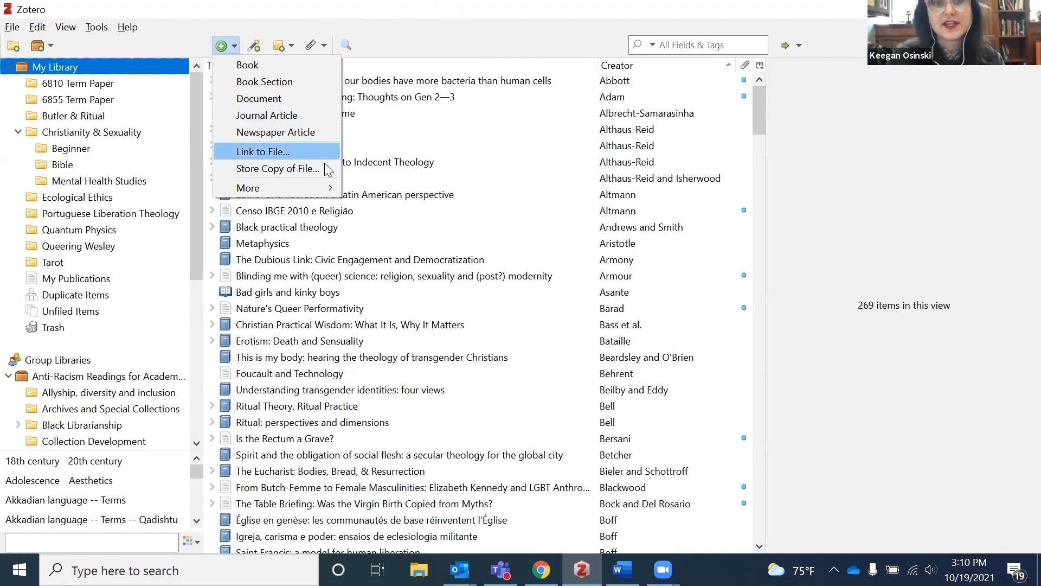
mouse_move(331, 188)
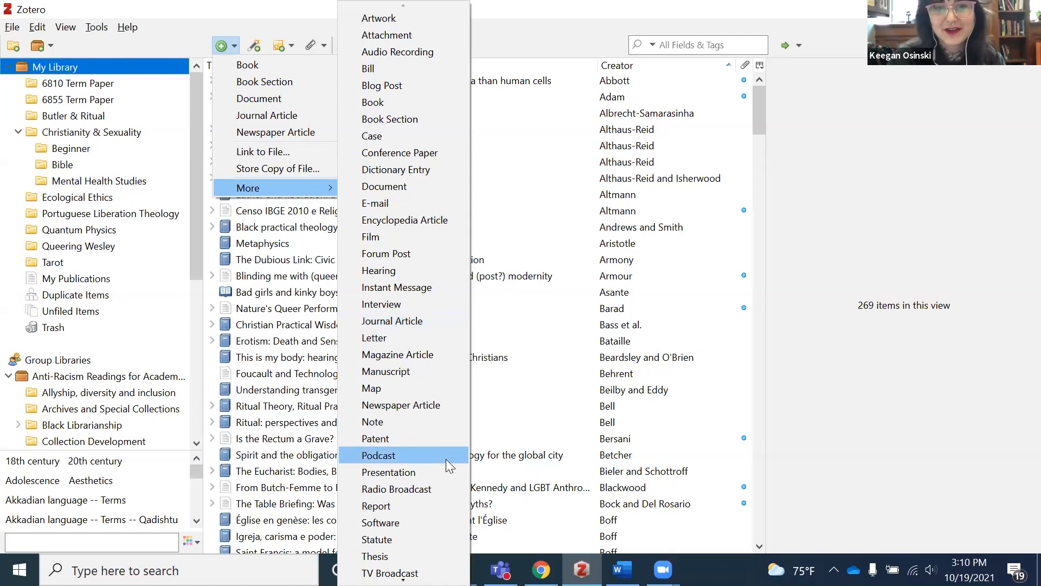
mouse_move(434, 578)
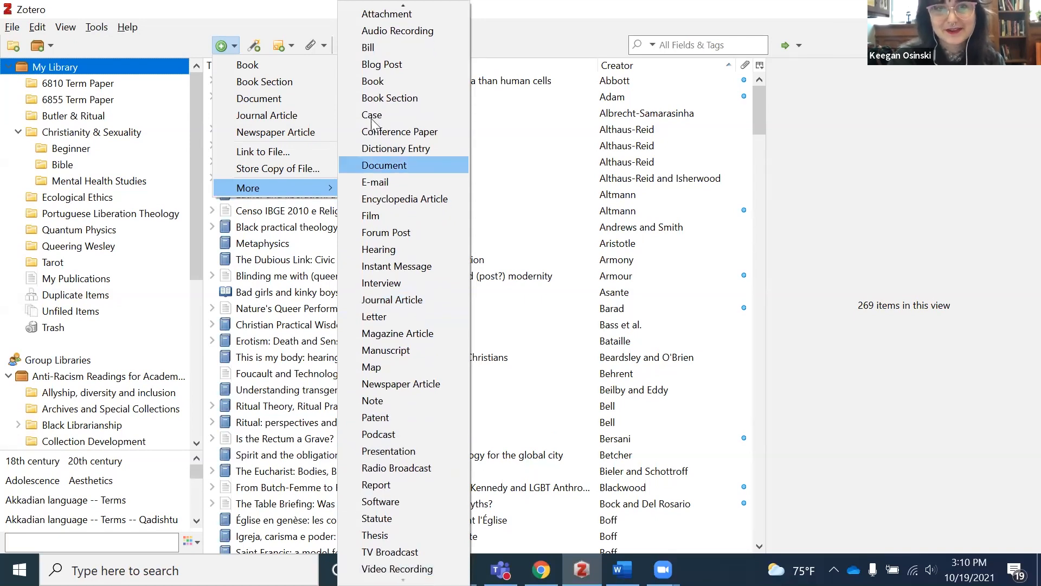
mouse_move(393, 7)
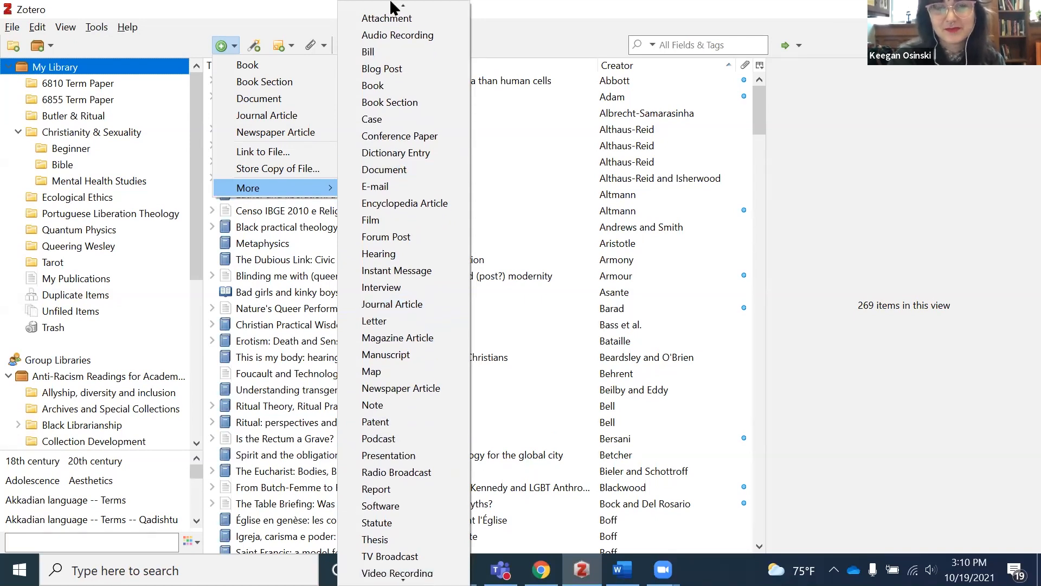
left_click(278, 67)
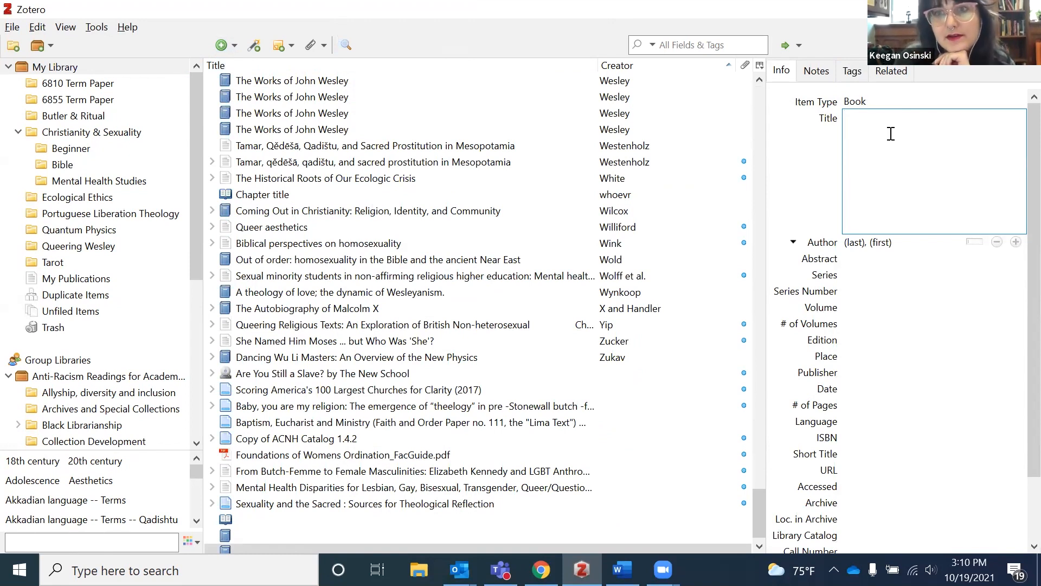
Look over the blank book entry's editable Title and Author fields and its place at the end of the item list.
key("Tab")
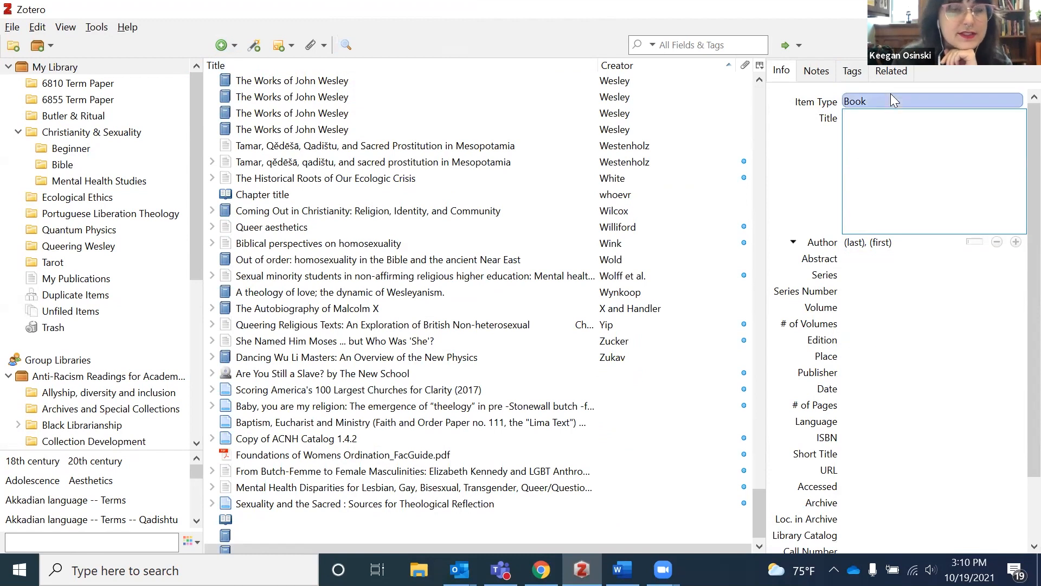
left_click(879, 160)
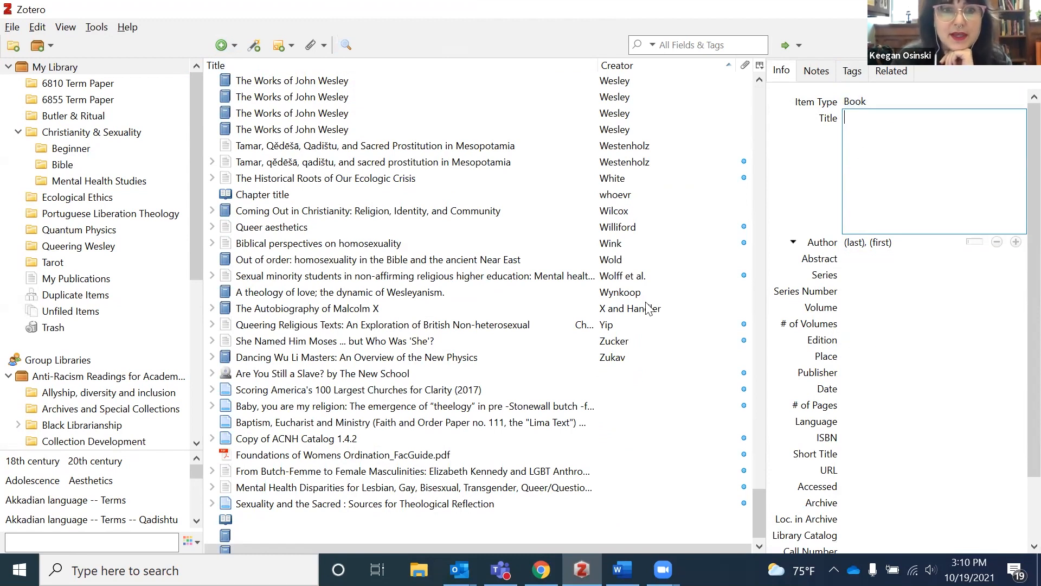
left_click(856, 242)
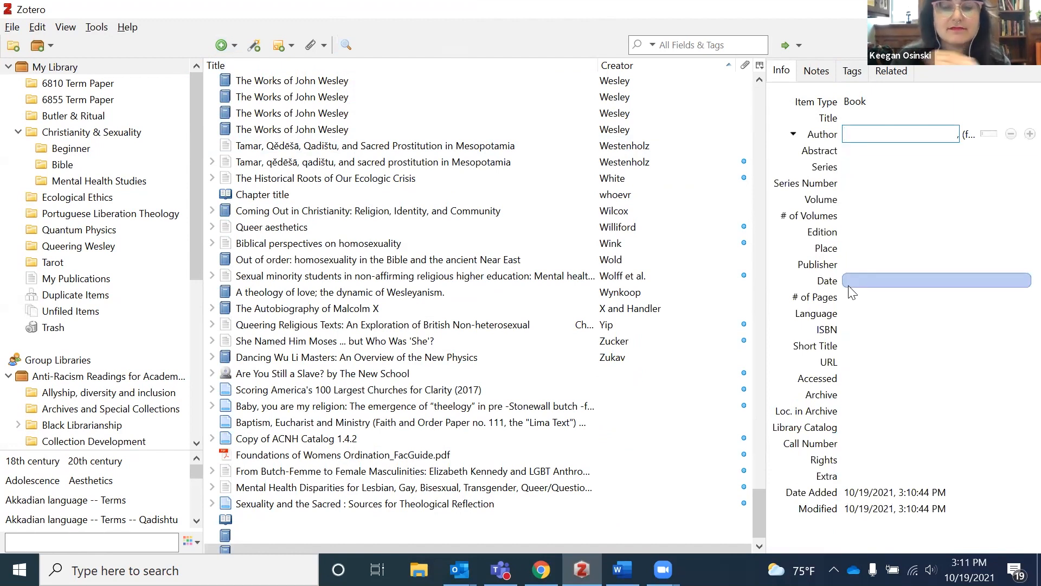
left_click(434, 480)
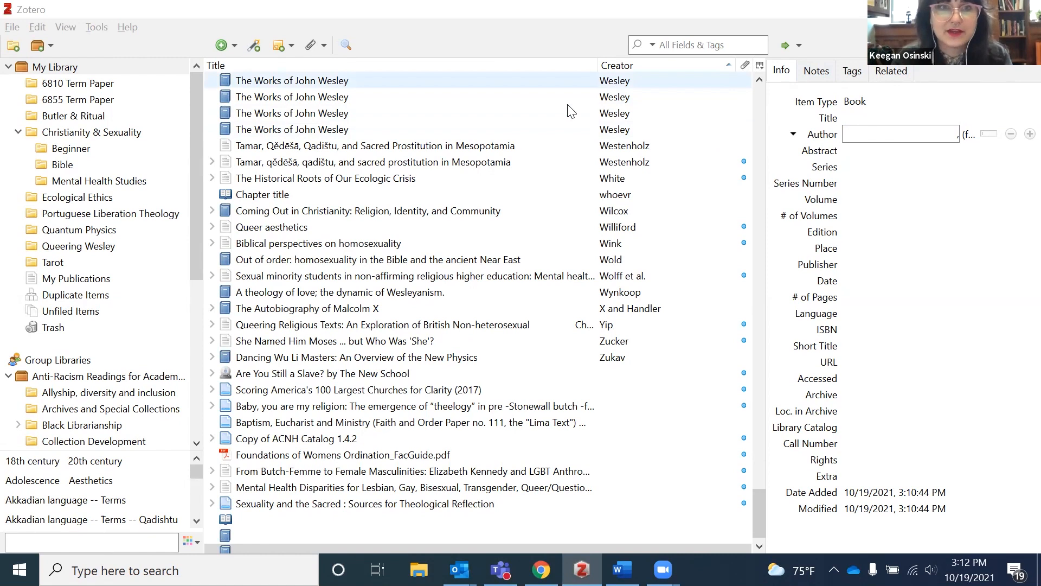
scroll(477, 435, "down", 1)
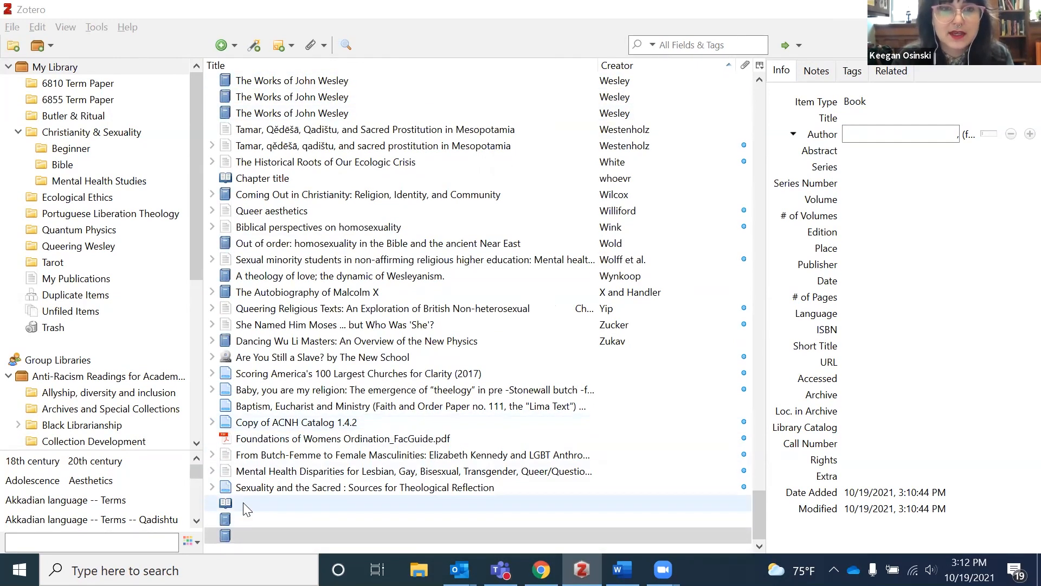
left_click(255, 45)
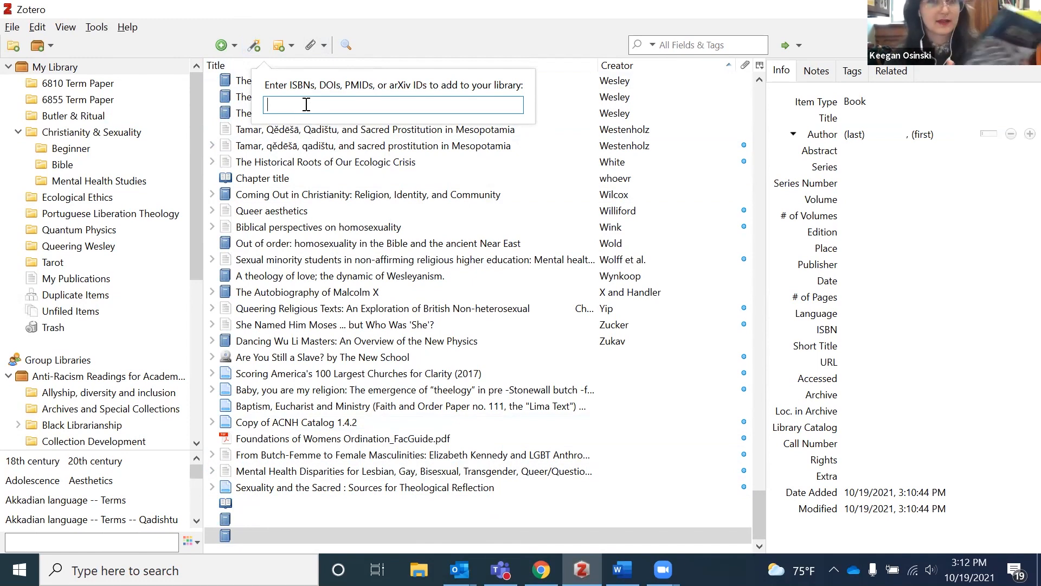
type("9780")
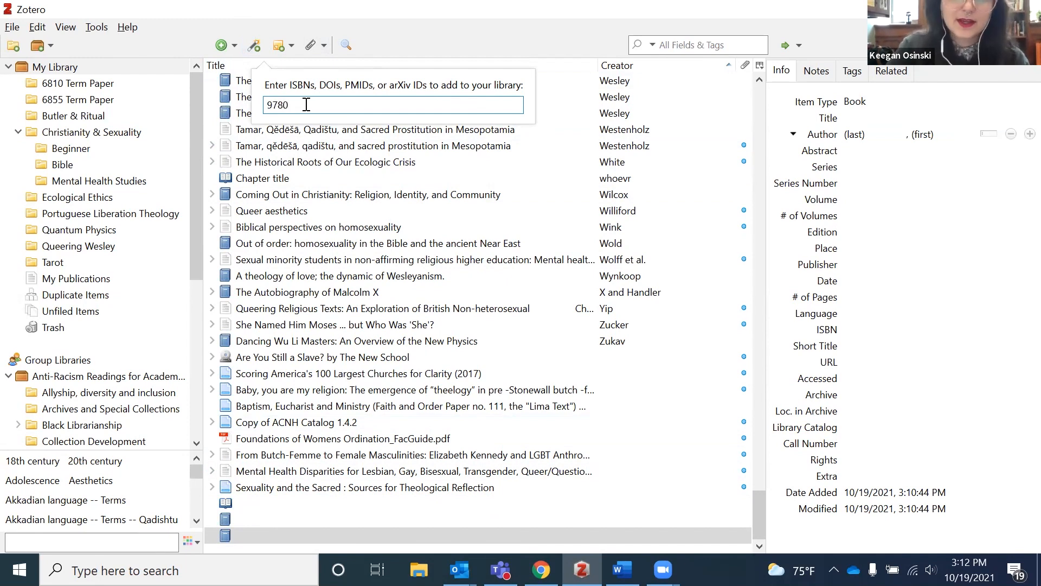
type("19")
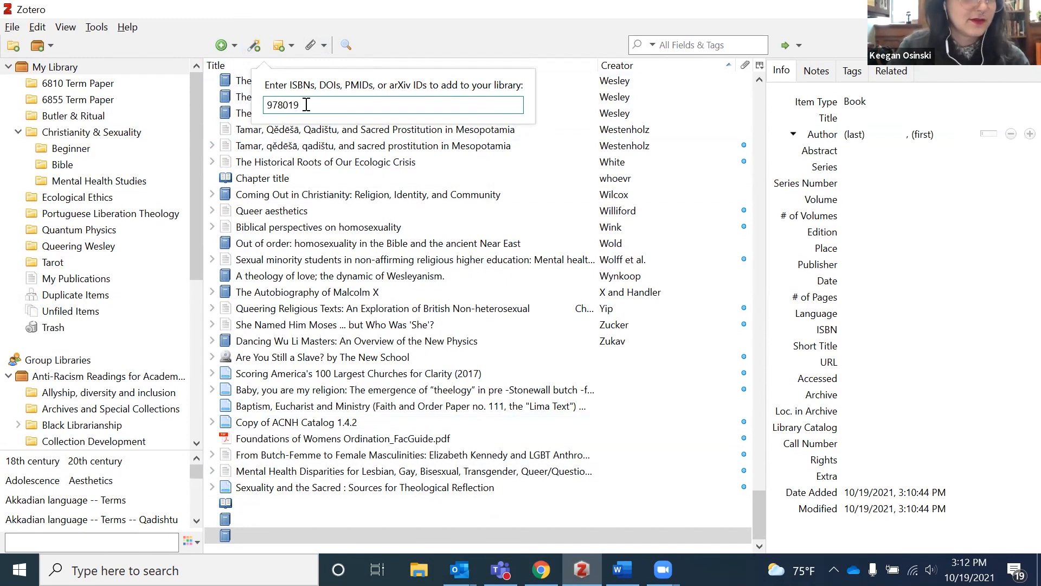
type("97")
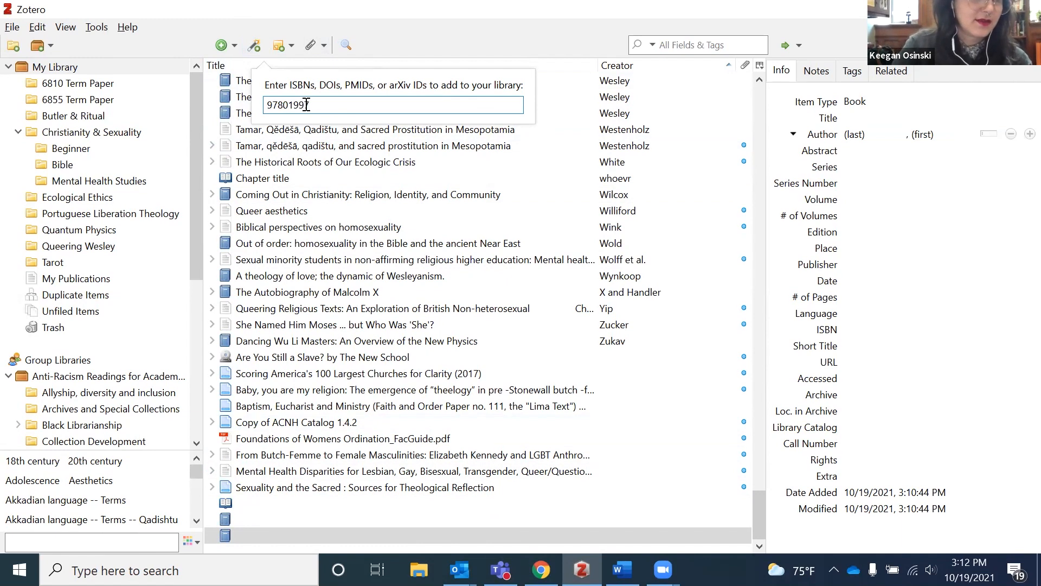
type("35105")
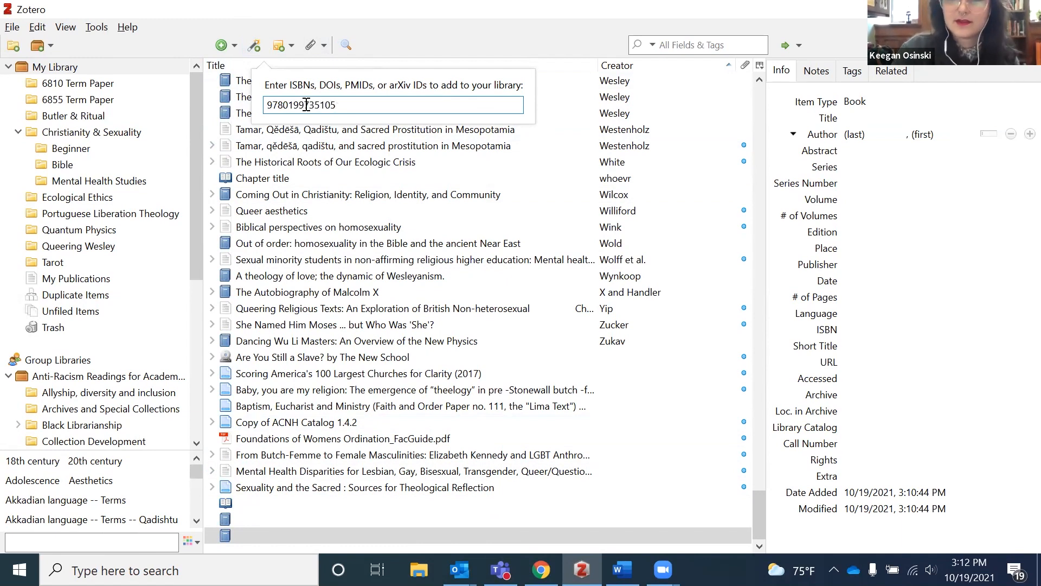
key("Return")
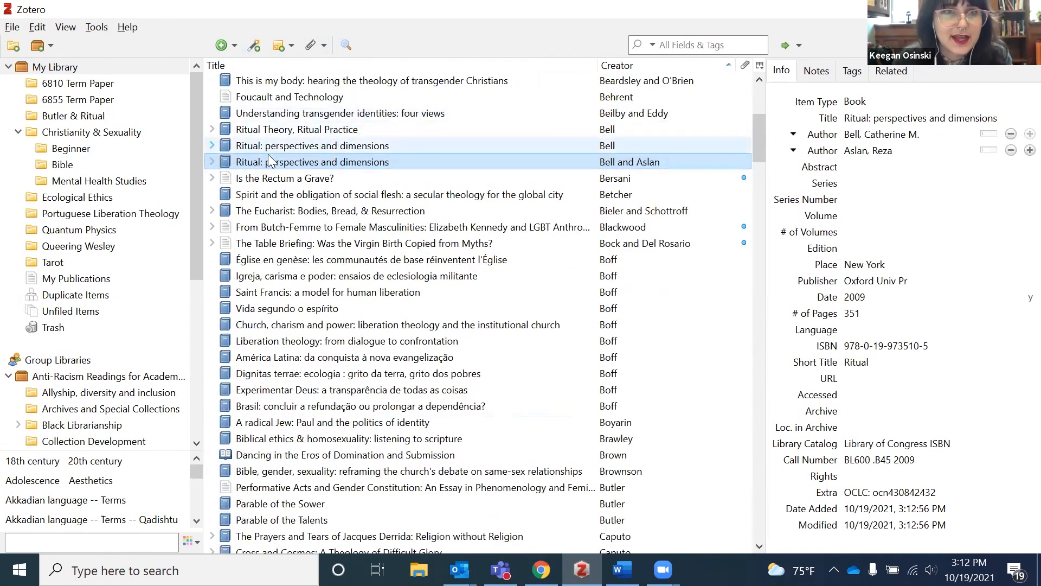
Check the bibliographic fields filled in for the added book, from its title and authors onward.
left_click(918, 120)
key("Tab")
key("Tab")
key("Tab")
key("Tab")
key("Tab")
key("Tab")
key("Tab")
key("Tab")
key("Tab")
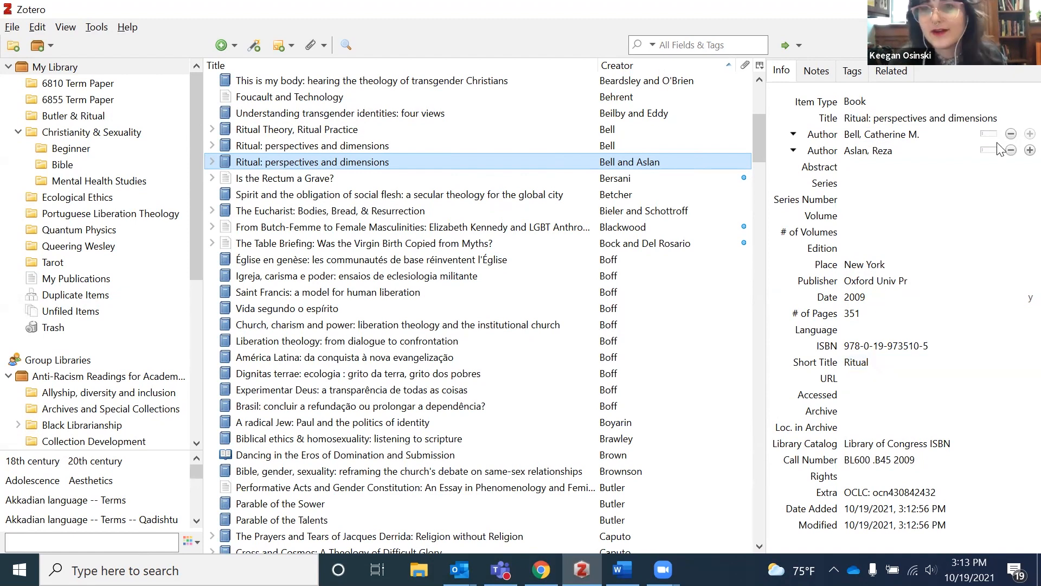
Remove the book's second author and complete its publisher name as Oxford Univ Press.
left_click(862, 151)
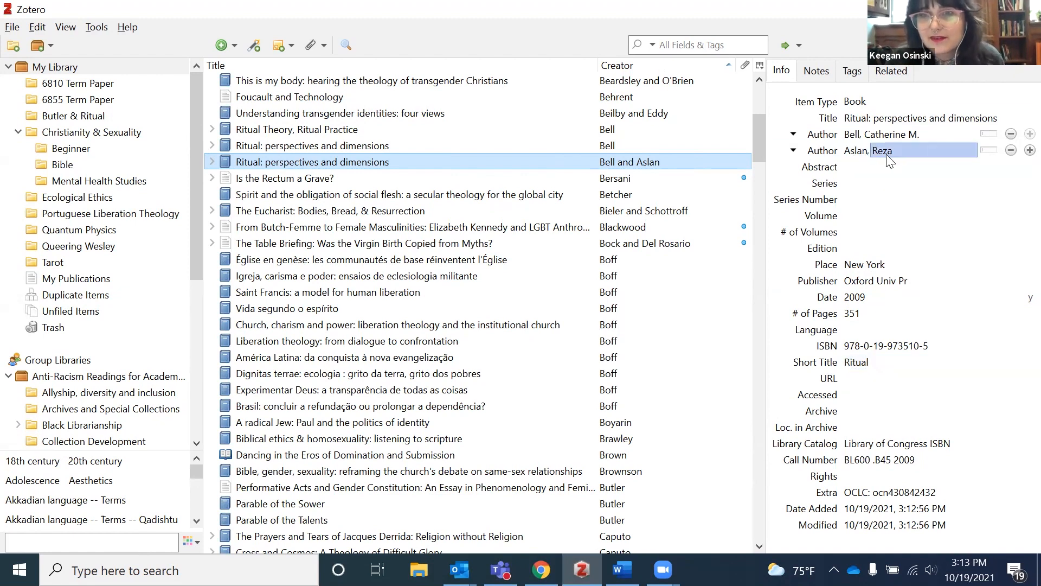
left_click(1011, 150)
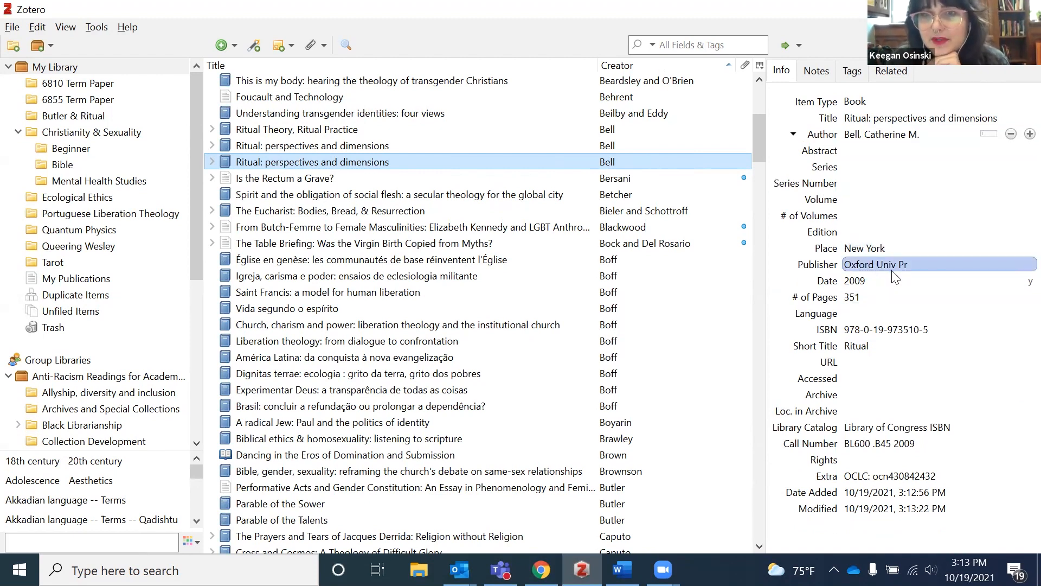
left_click(912, 264)
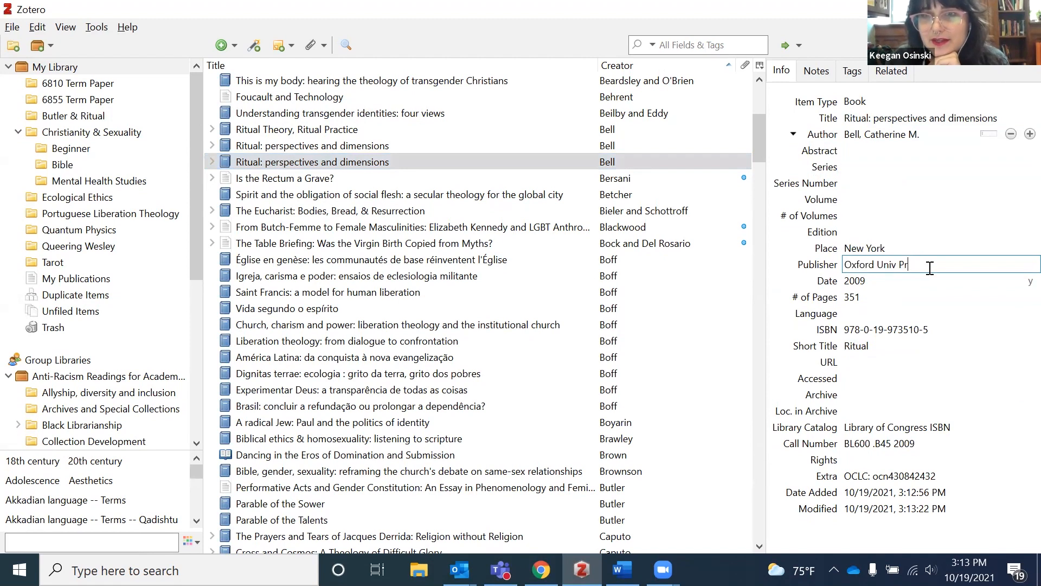
type("ess")
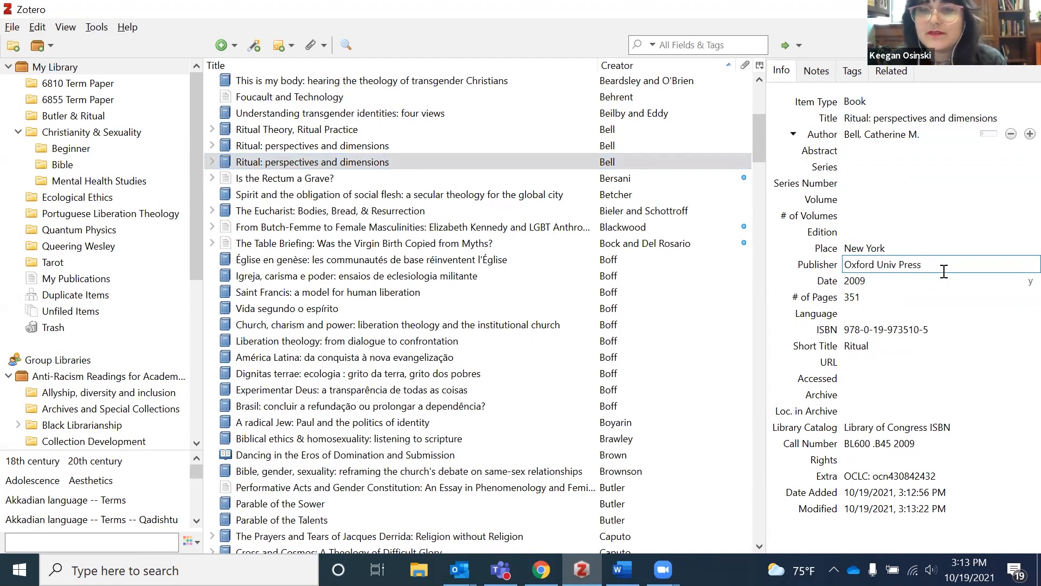
key("Return")
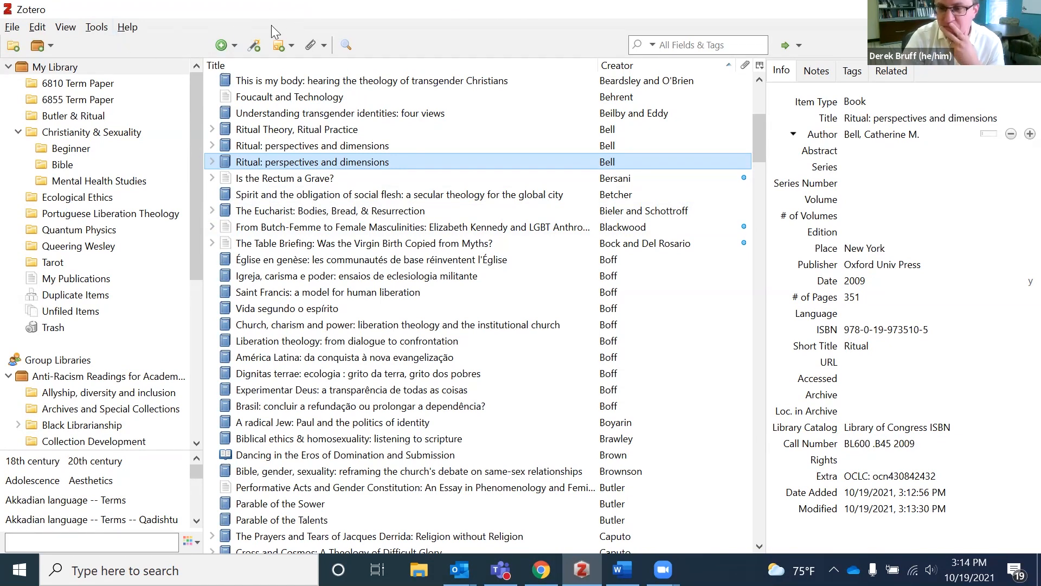
Switch to Chrome and examine the EBSCOhost record for "Ritual and recovery: traditions in disaster ritualizing" to locate its DOI.
left_click(254, 45)
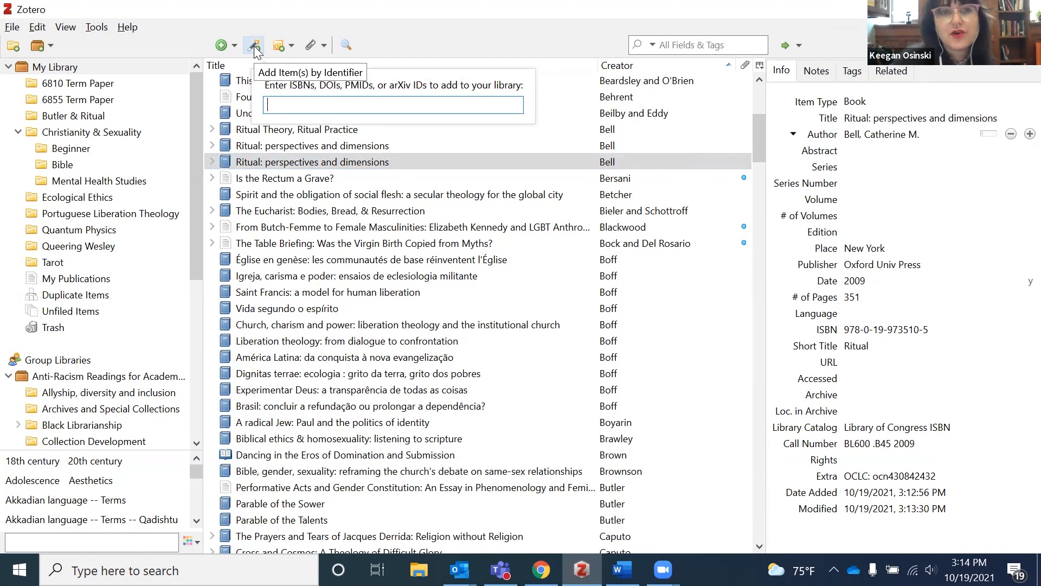
left_click(542, 572)
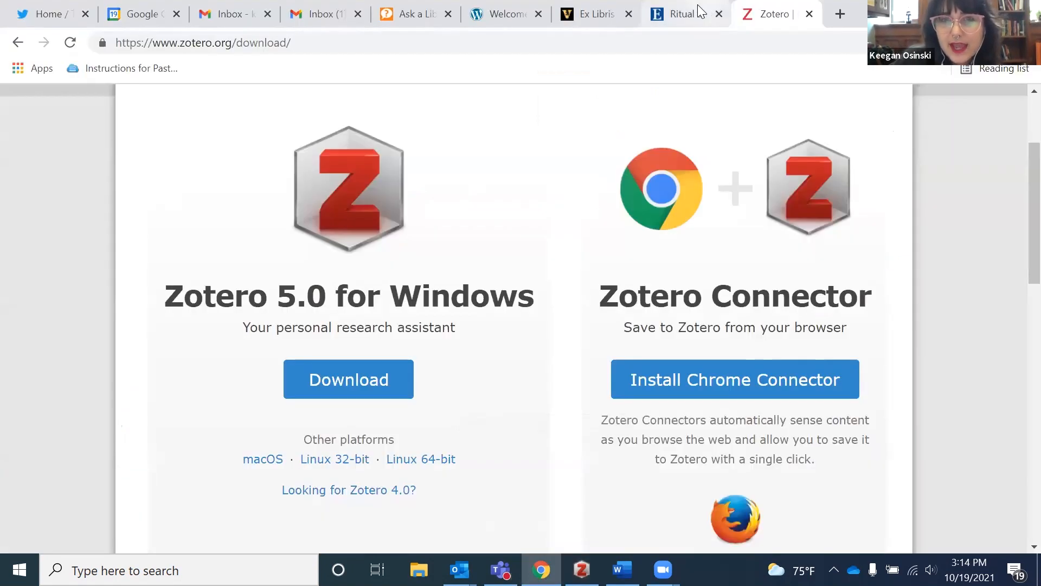
left_click(700, 11)
scroll(611, 374, "down", 3)
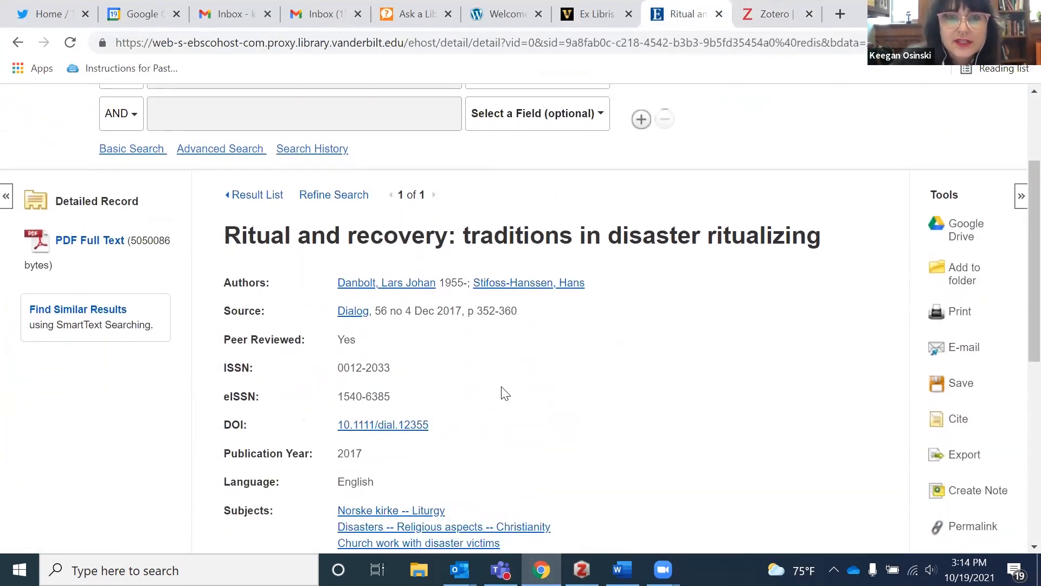
scroll(504, 393, "up", 3)
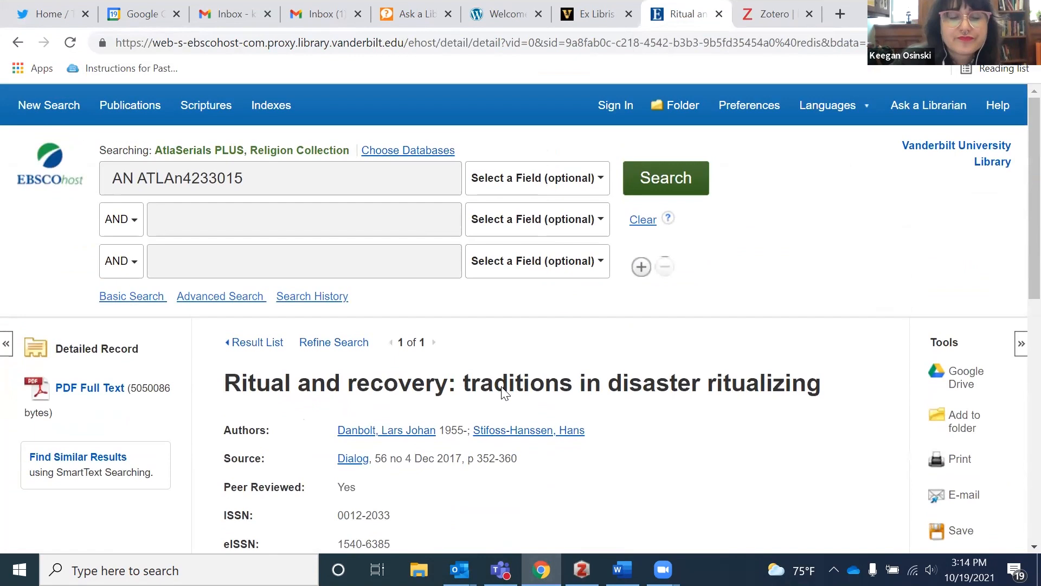
scroll(502, 391, "down", 3)
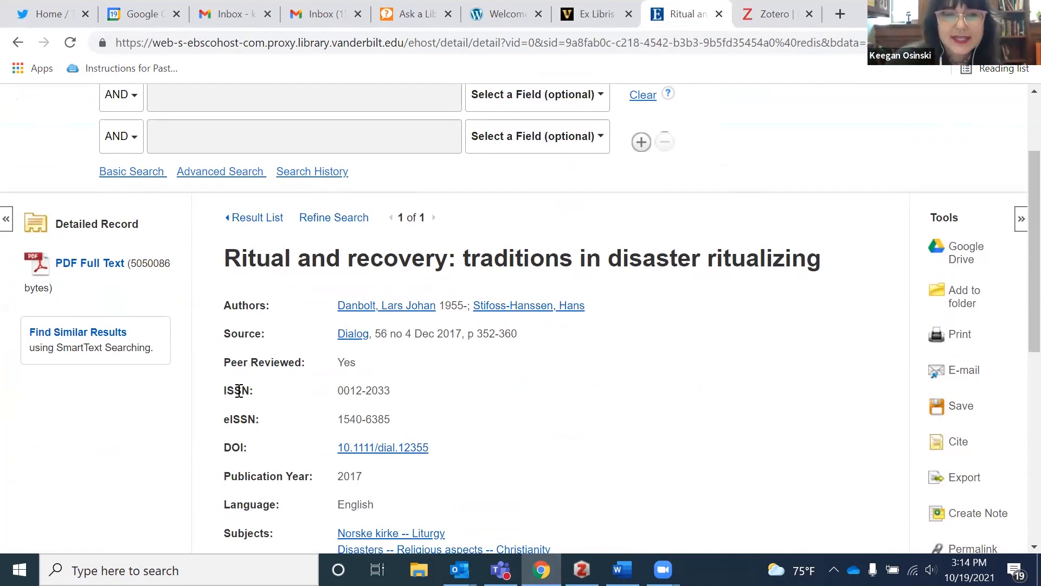
left_click_drag(223, 448, 246, 448)
left_click(280, 456)
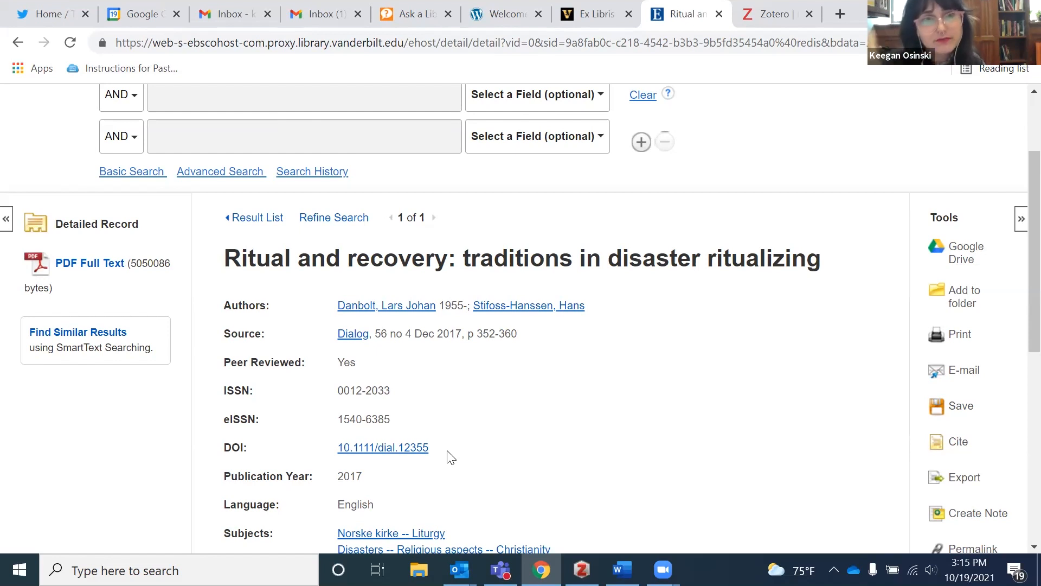
Copy the article's DOI, 10.1111/dial.12355, from the detailed record.
left_click_drag(449, 449, 338, 447)
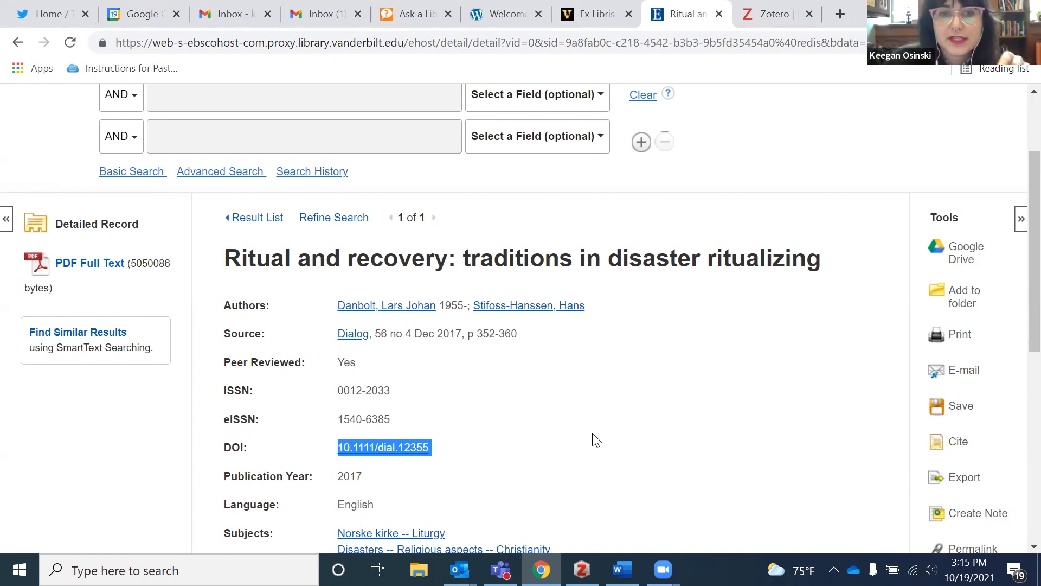
right_click(394, 452)
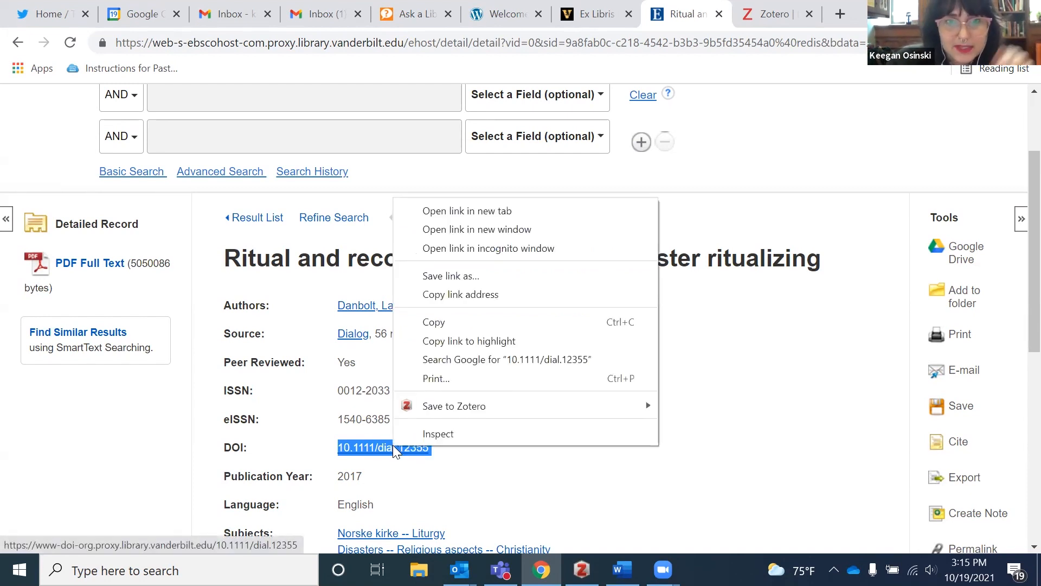
left_click(473, 322)
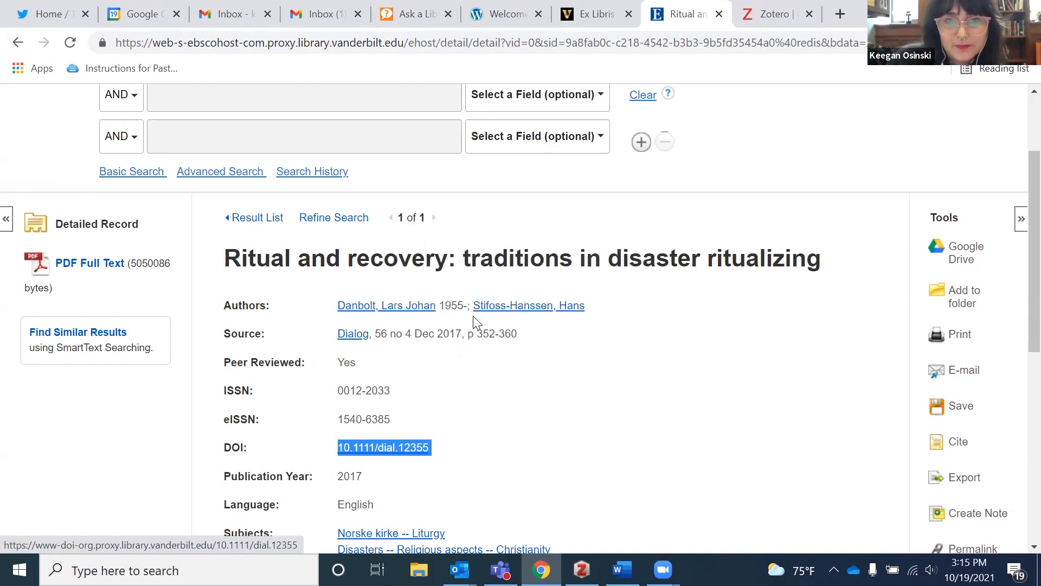
Switch back to Zotero and add the journal article to the library by the copied DOI 10.1111/dial.12355.
left_click(580, 570)
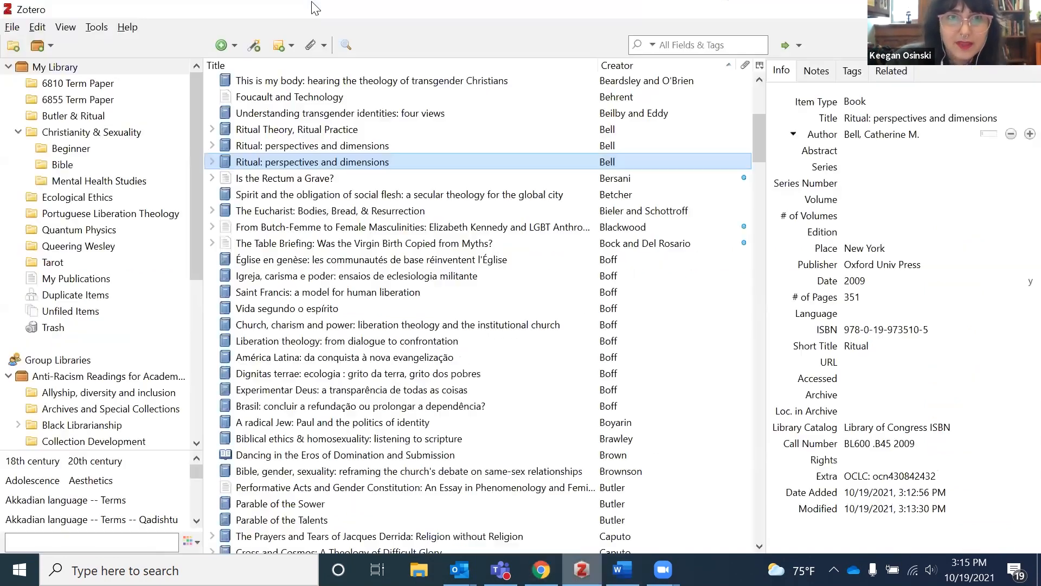
left_click(254, 45)
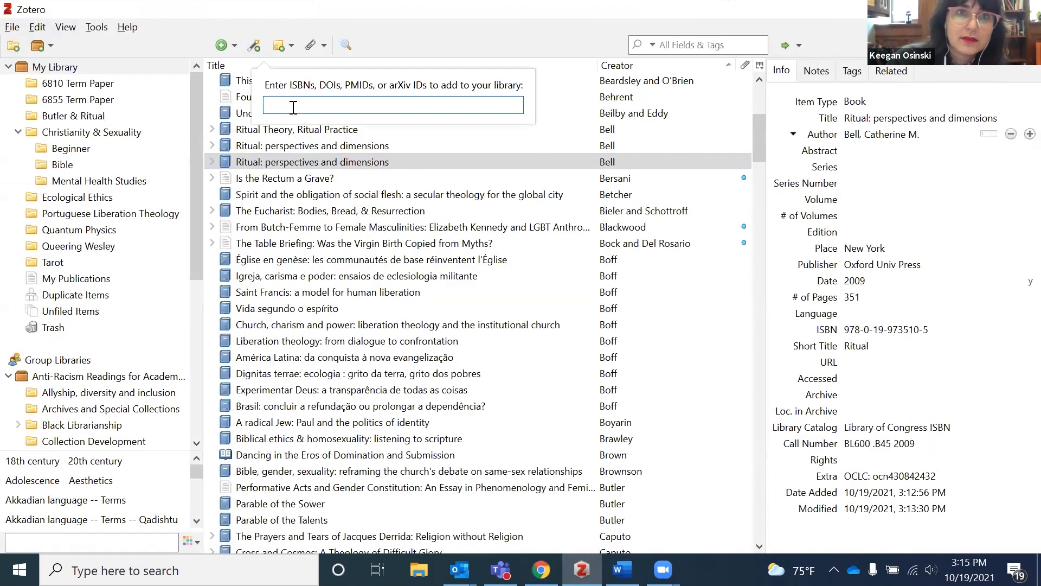
key("ctrl+v")
key("Return")
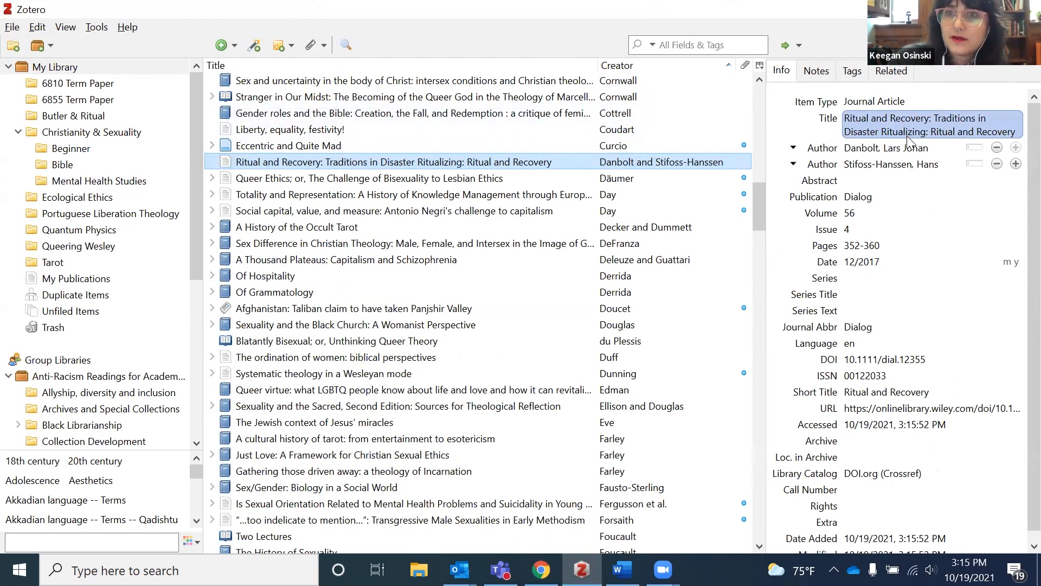
Check the imported article's bibliographic fields and show the add-by-identifier prompt again, closing it without an entry.
left_click(900, 180)
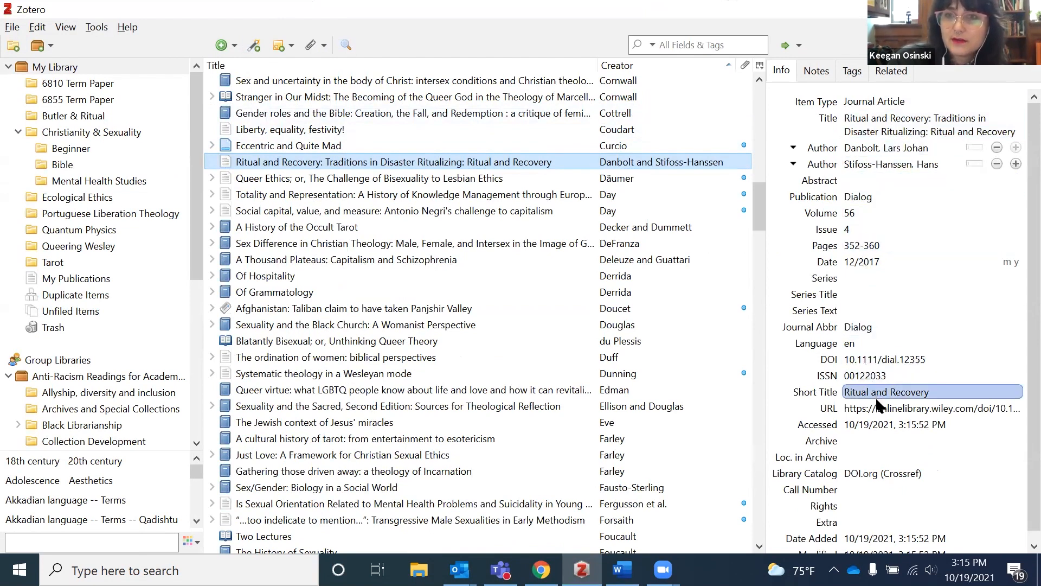
left_click(876, 456)
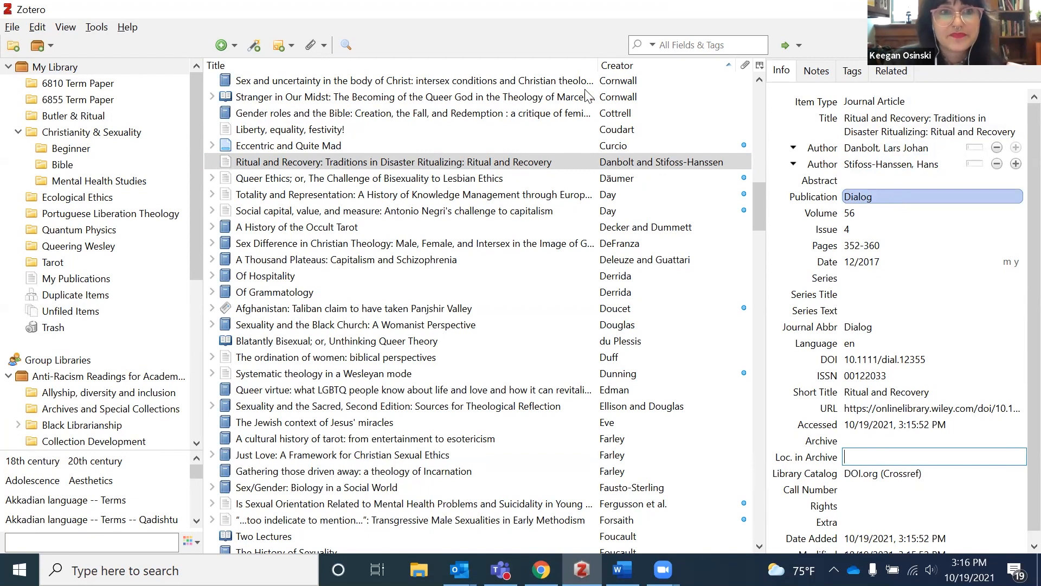
left_click(255, 46)
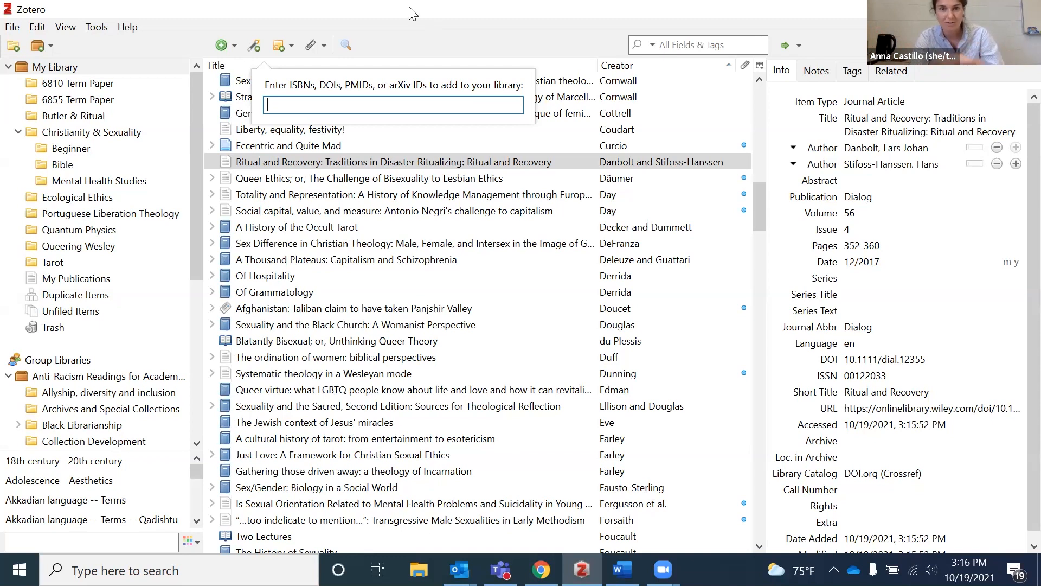
left_click(415, 32)
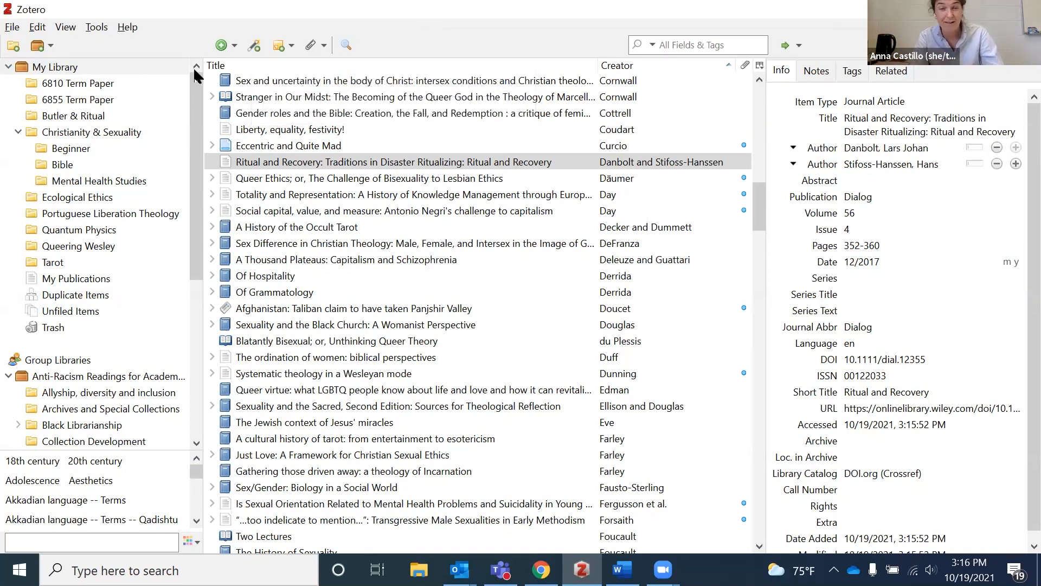
Open the Portuguese Liberation Theology collection and view the details of "América Latina: da conquista à nova evangelização".
left_click(90, 214)
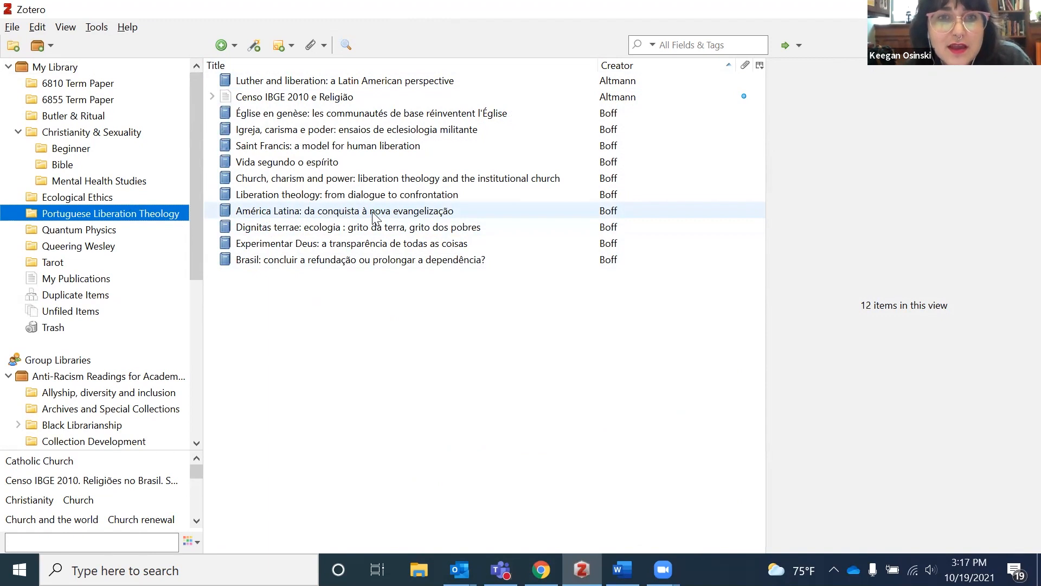
left_click(442, 216)
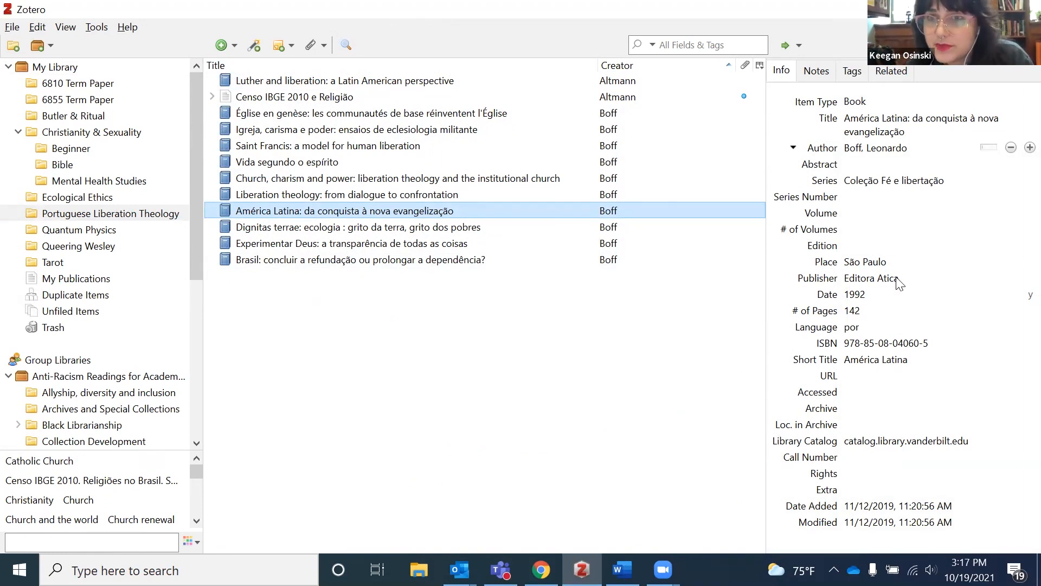
Check whether the title of "América Latina: da conquista à nova evangelização" is editable, and view the details of the "Église en genèse" and "Brasil: concluir a refundação" books.
left_click(920, 441)
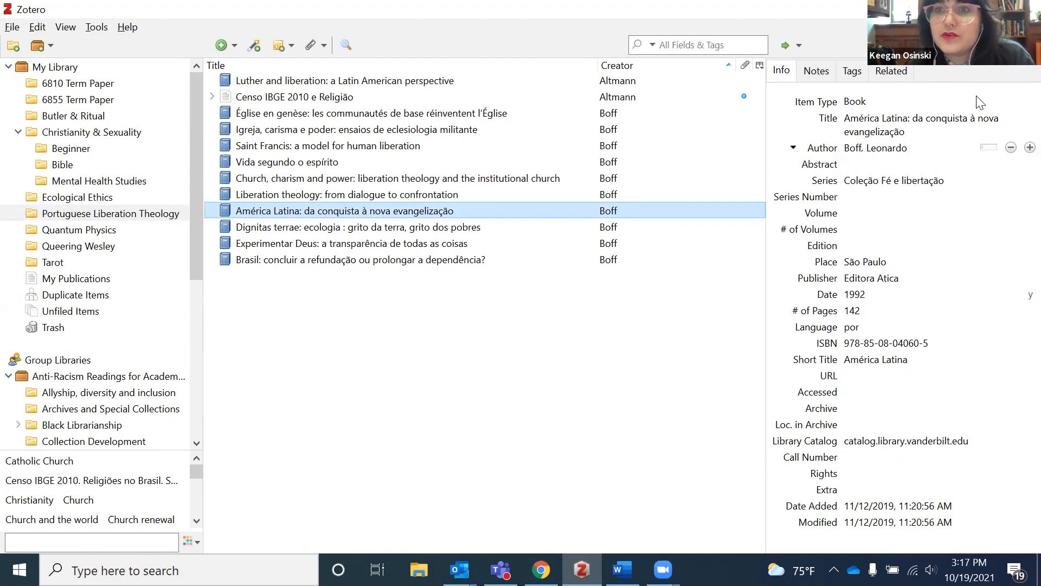
left_click(903, 120)
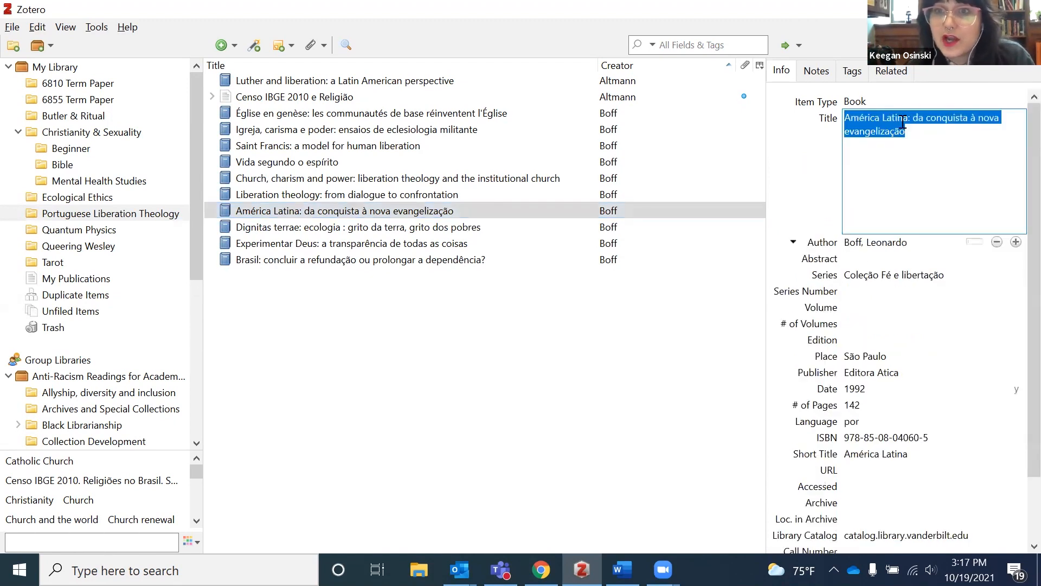
left_click(929, 133)
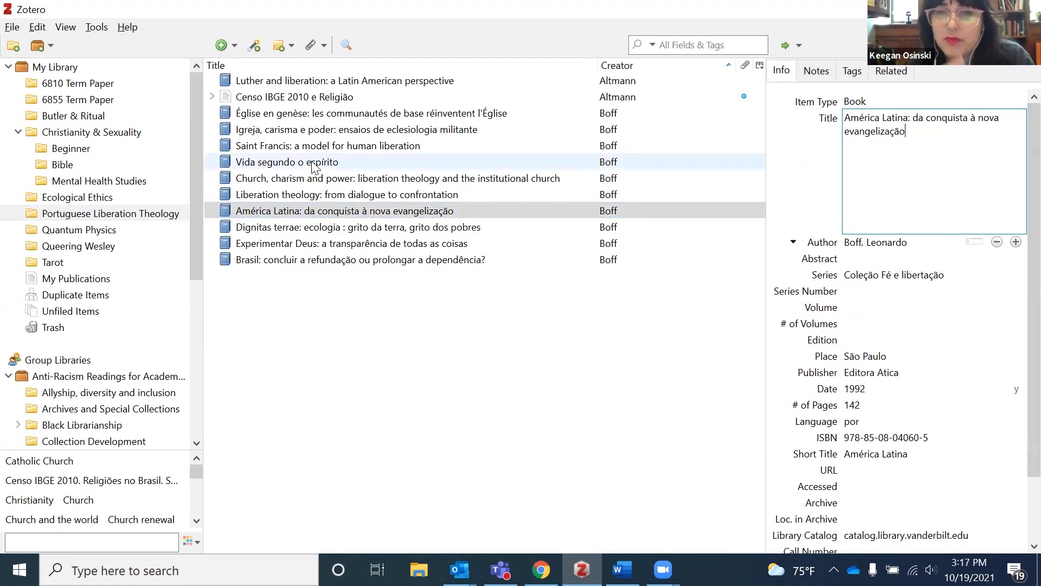
left_click(293, 115)
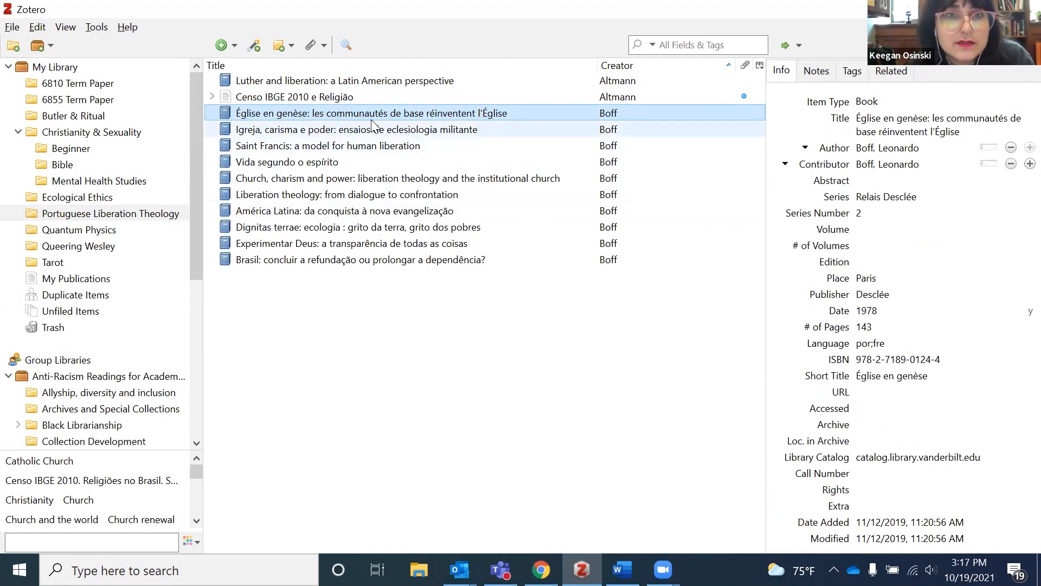
left_click(360, 261)
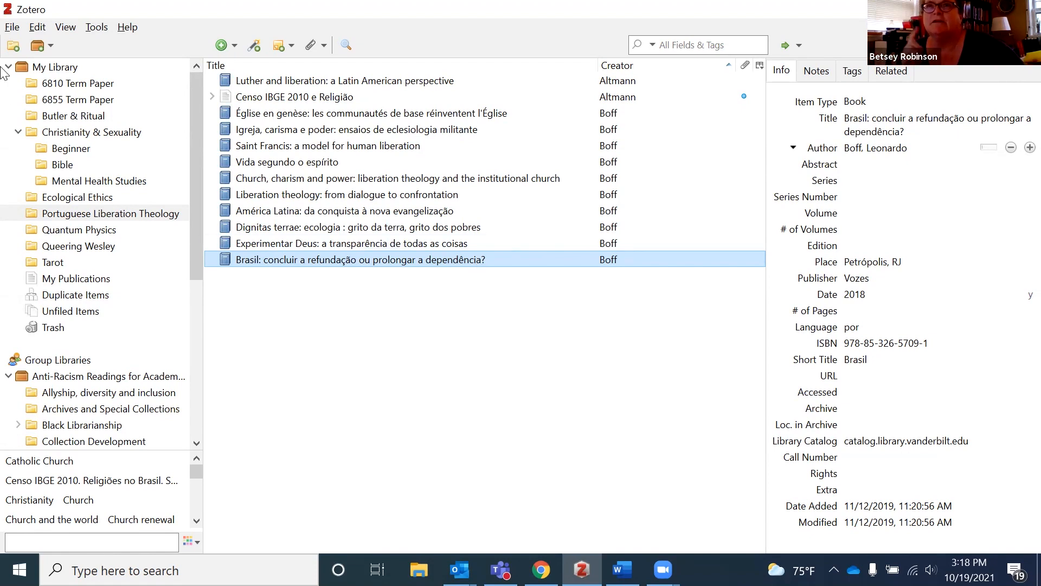
Browse the items in the Bible subcollection and look through the whole list of the Christianity & Sexuality collection.
left_click(62, 164)
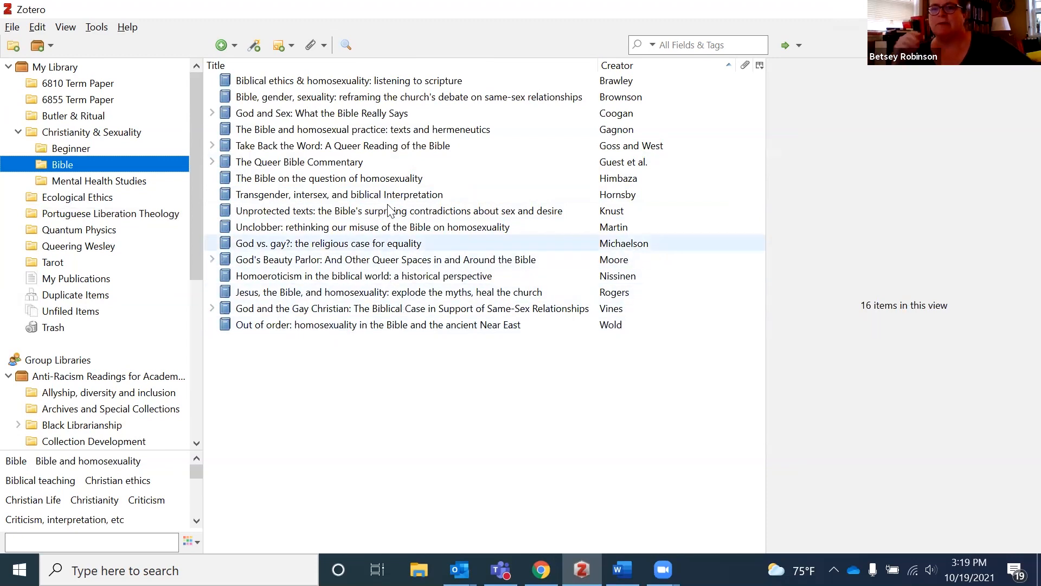
left_click(63, 132)
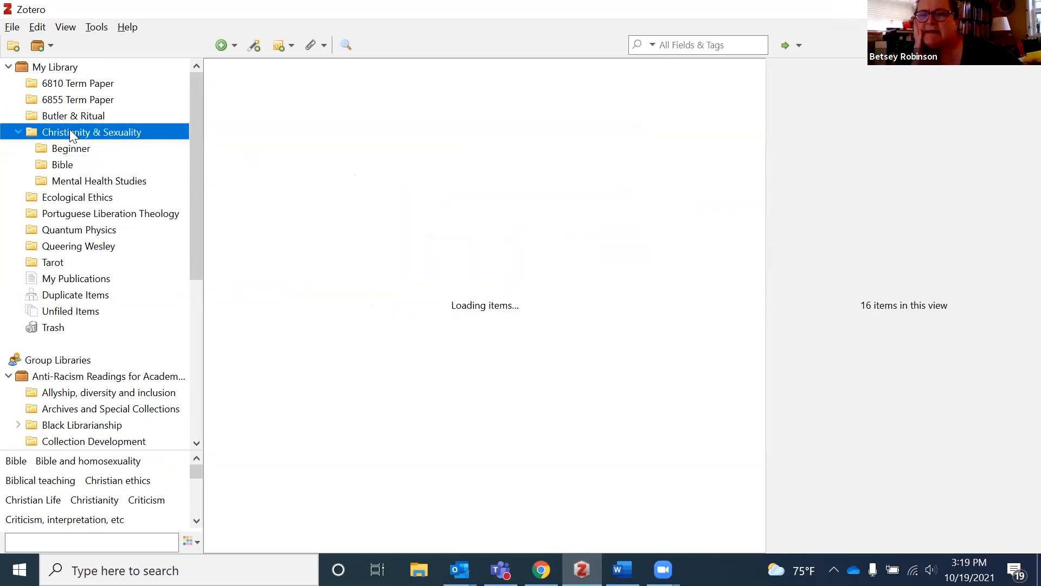
scroll(373, 320, "down", 5)
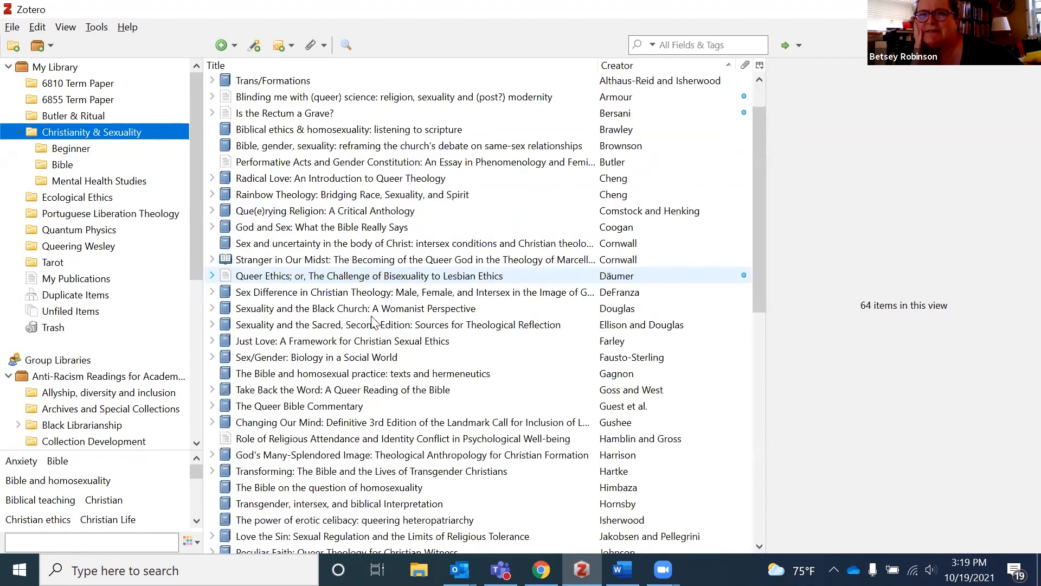
scroll(374, 321, "down", 6)
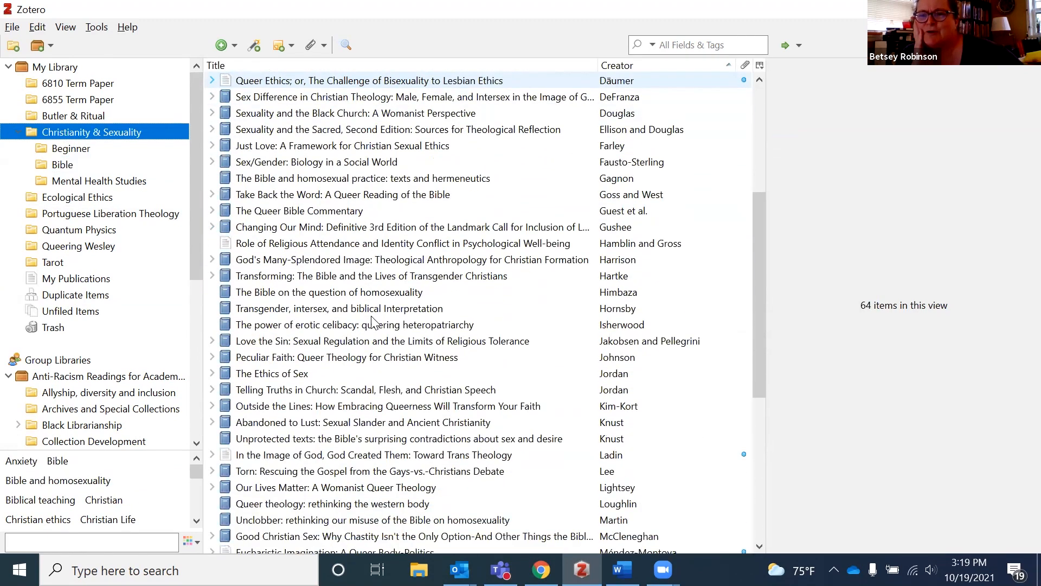
scroll(373, 321, "down", 1)
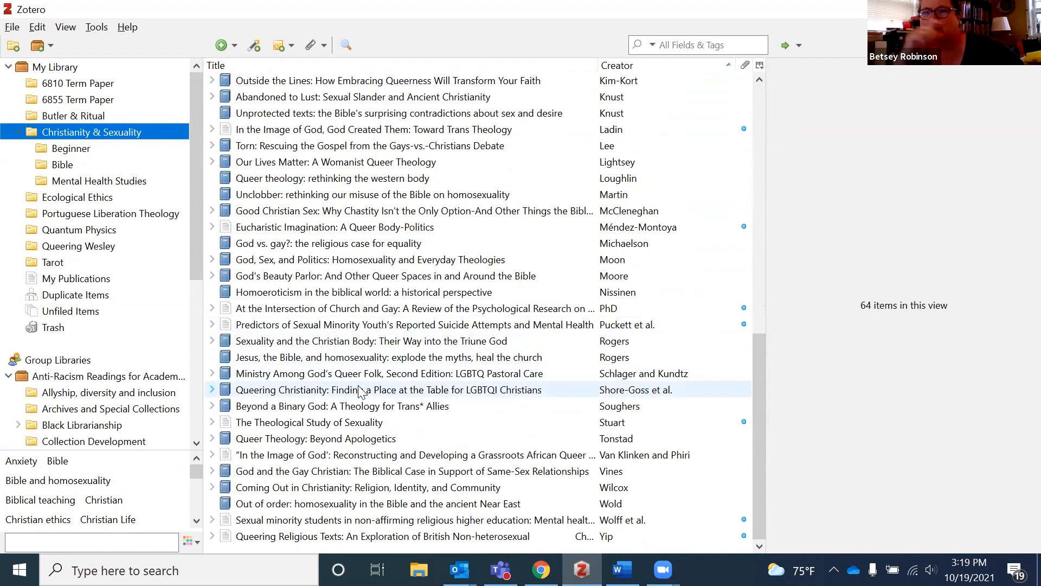
scroll(360, 392, "up", 1)
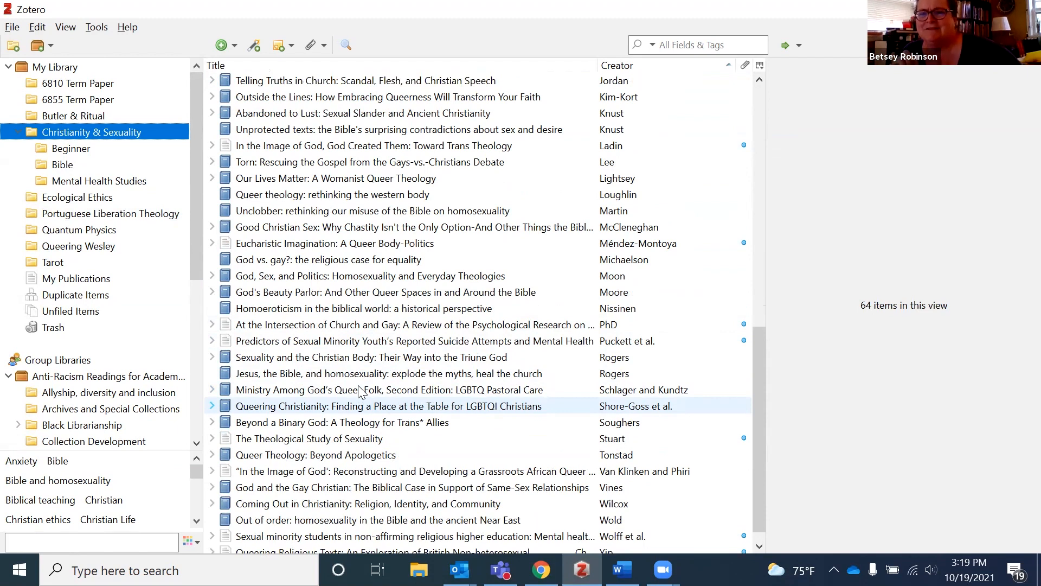
scroll(359, 391, "up", 3)
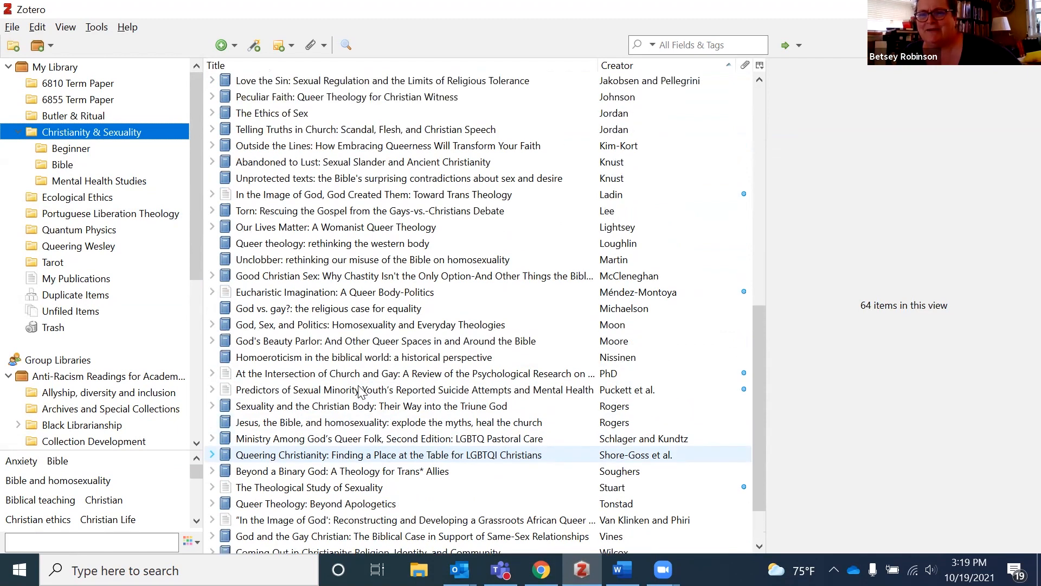
scroll(360, 392, "up", 6)
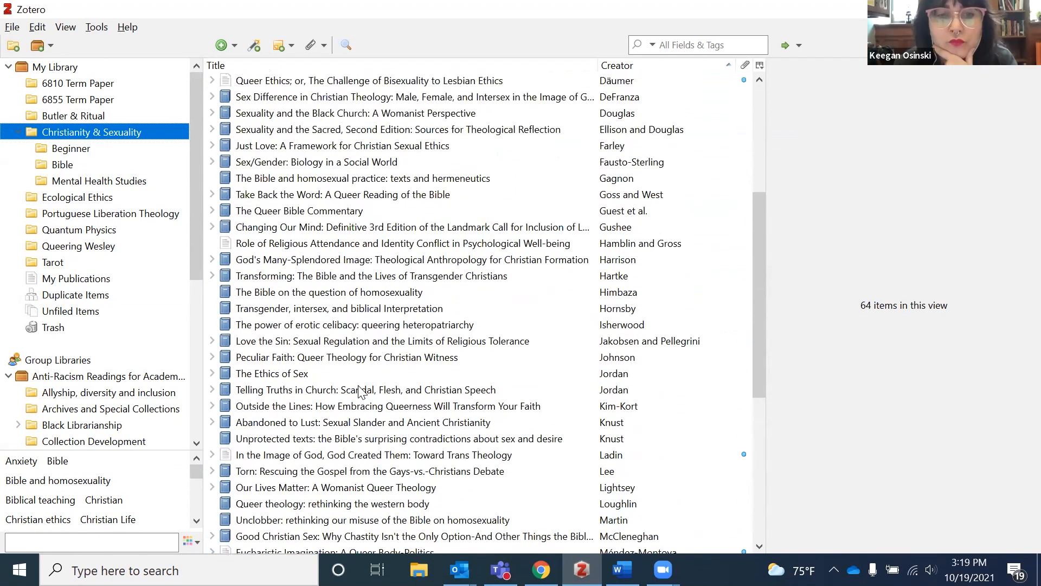
scroll(360, 391, "up", 3)
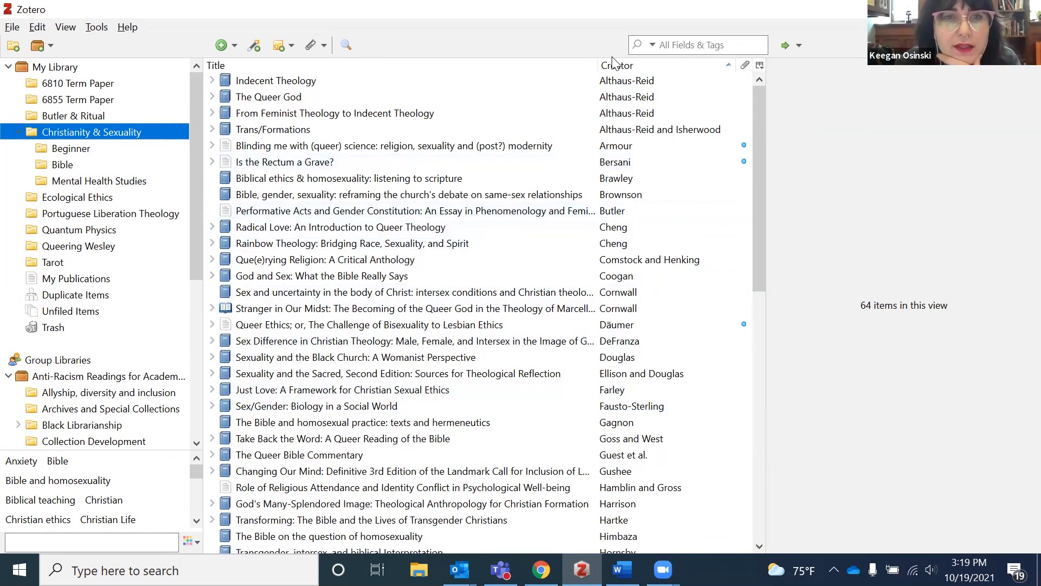
scroll(341, 144, "down", 1)
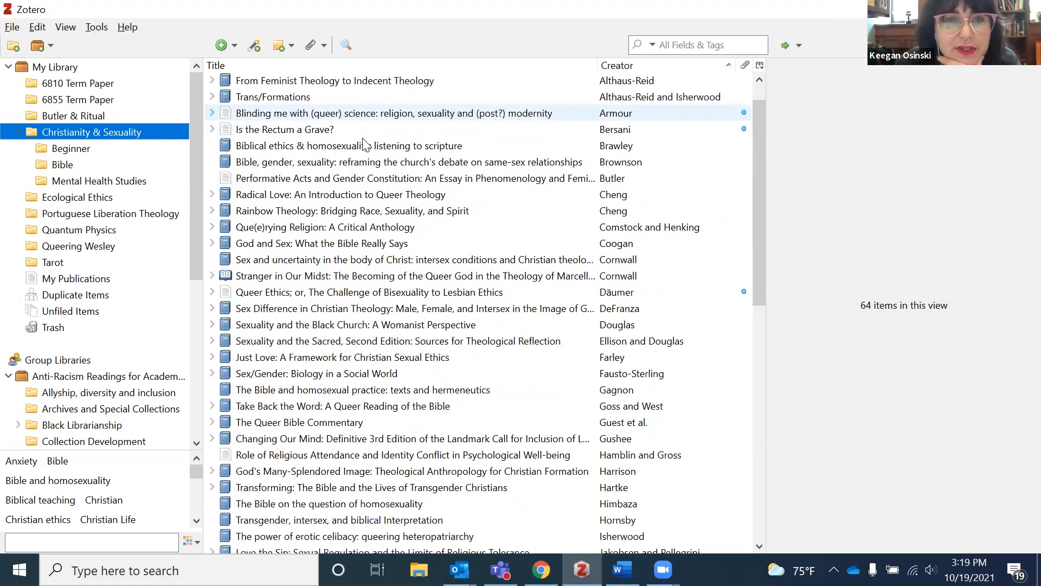
scroll(358, 193, "down", 2)
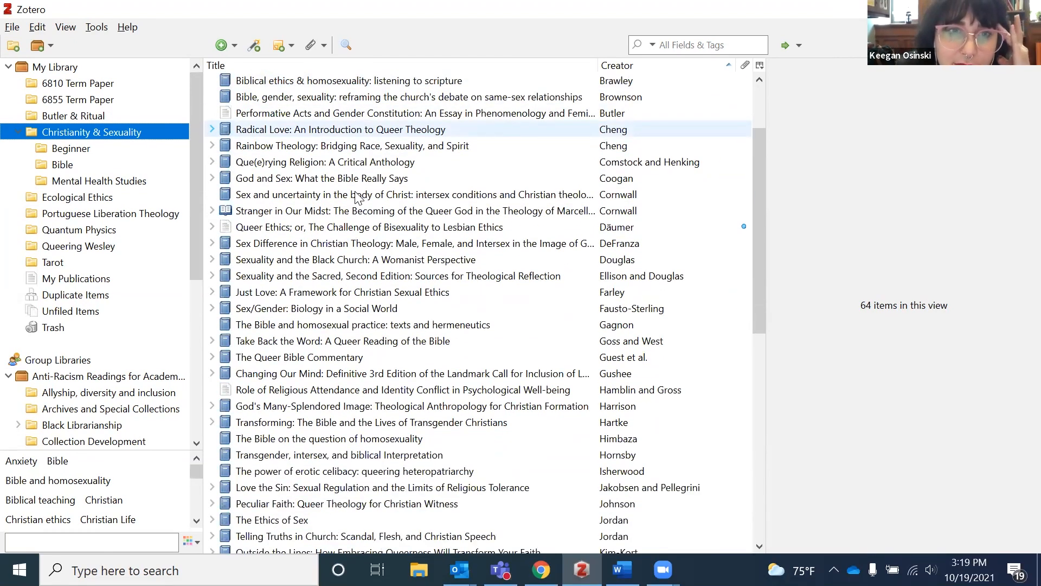
scroll(358, 198, "down", 1)
scroll(358, 198, "down", 8)
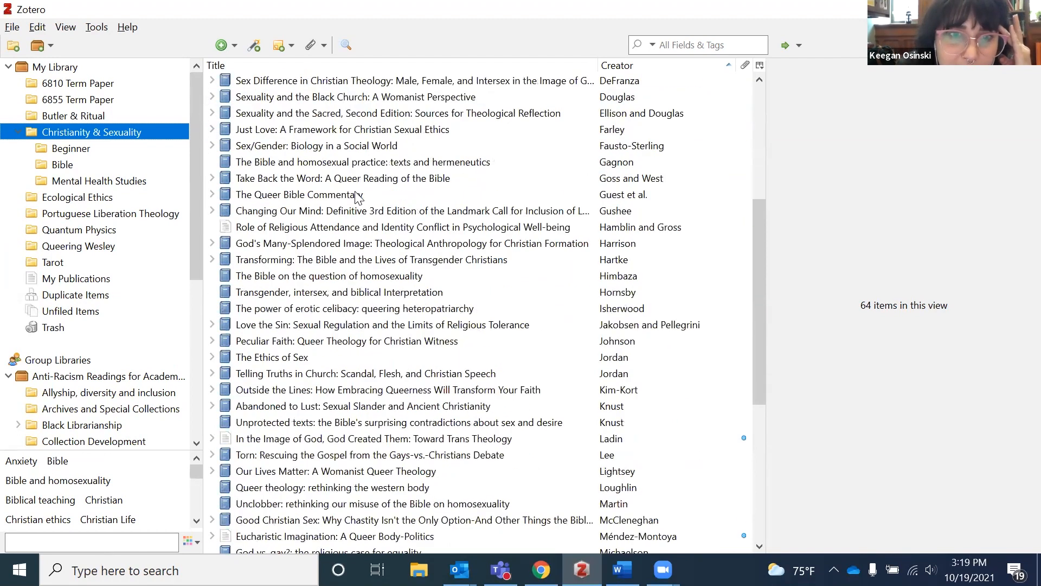
scroll(358, 198, "down", 2)
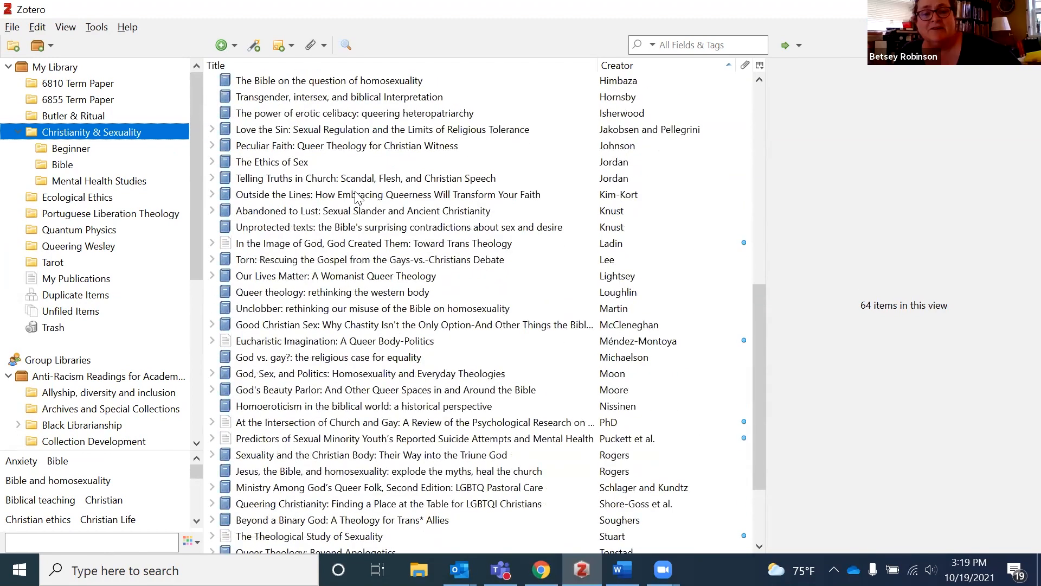
scroll(358, 197, "down", 1)
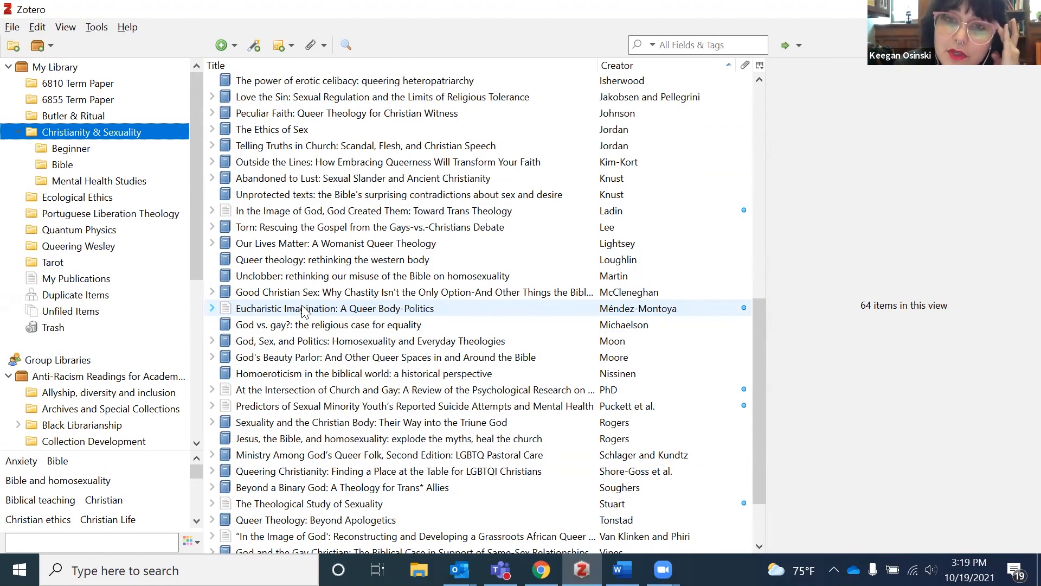
scroll(304, 317, "down", 2)
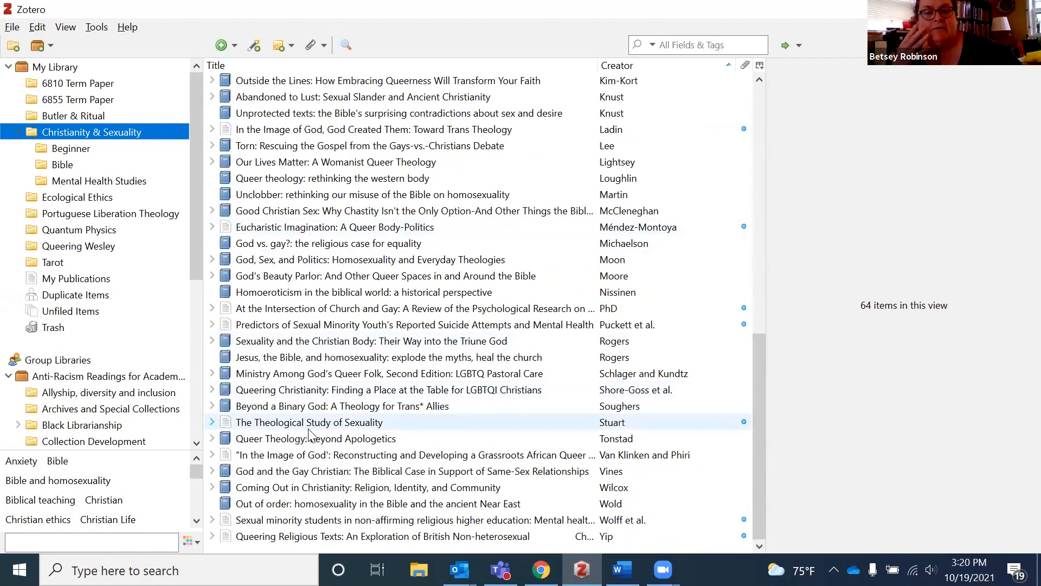
scroll(329, 405, "up", 12)
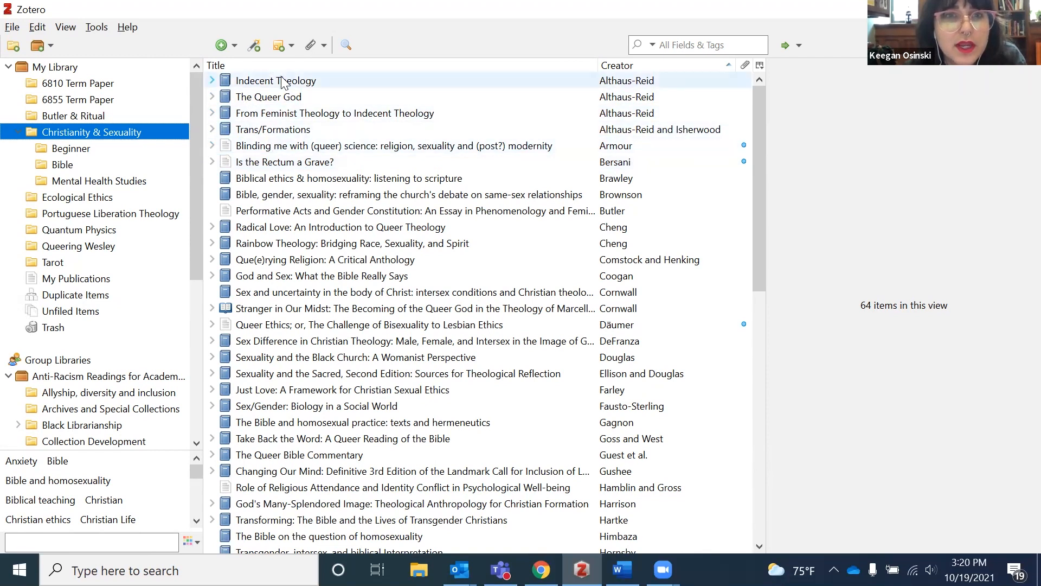
Review the abstract and other details of The Queer God and Indecent Theology, and return to the full My Library list.
left_click(290, 98)
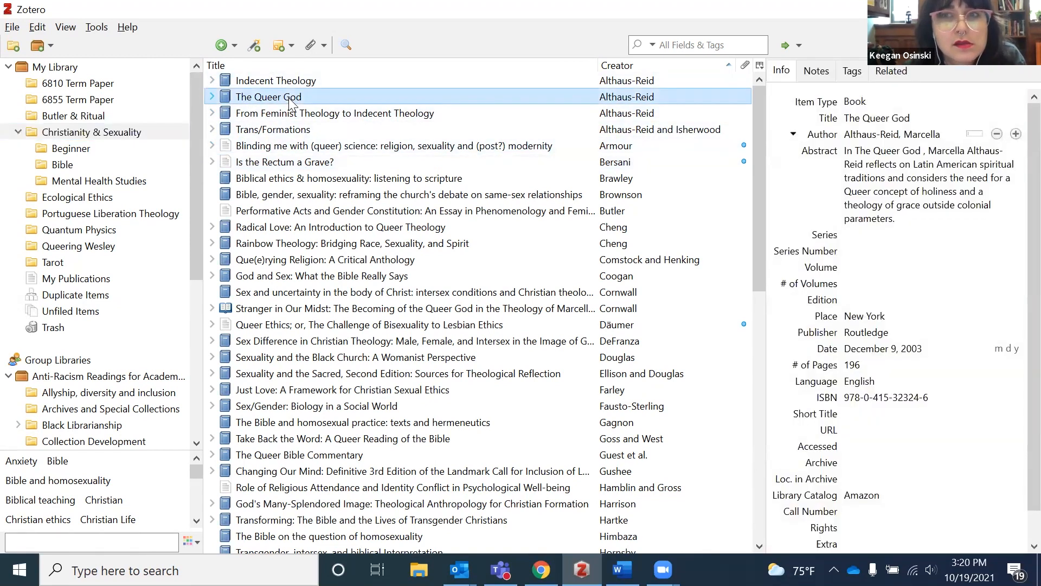
left_click(890, 187)
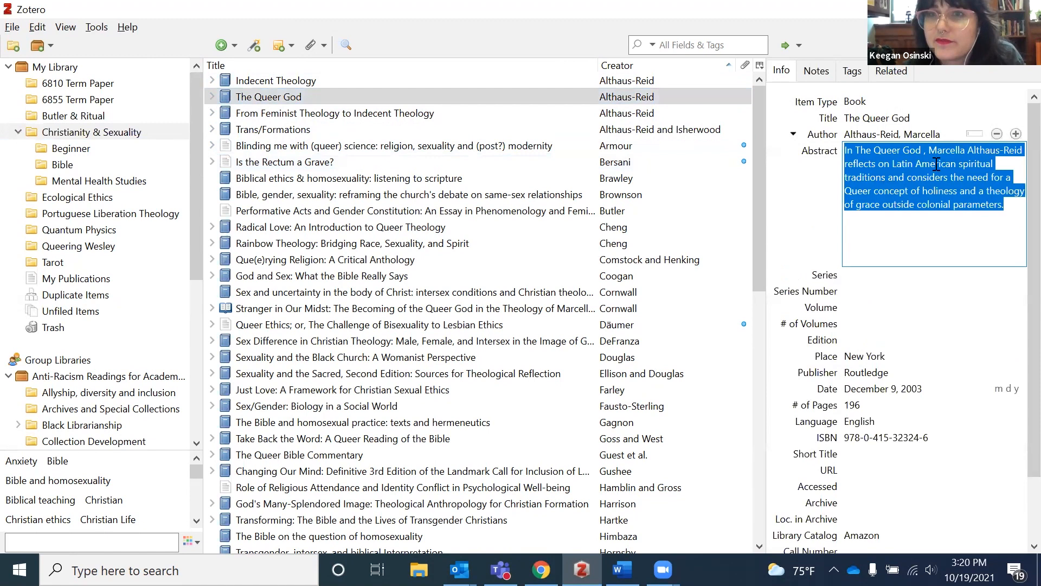
left_click(921, 190)
left_click_drag(876, 177, 907, 178)
left_click(925, 182)
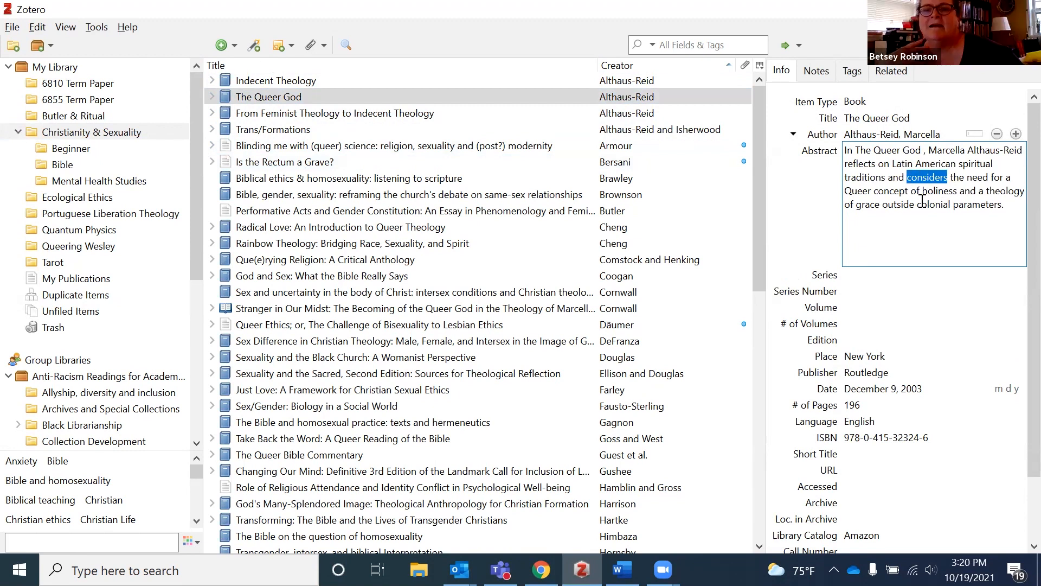
left_click(920, 203)
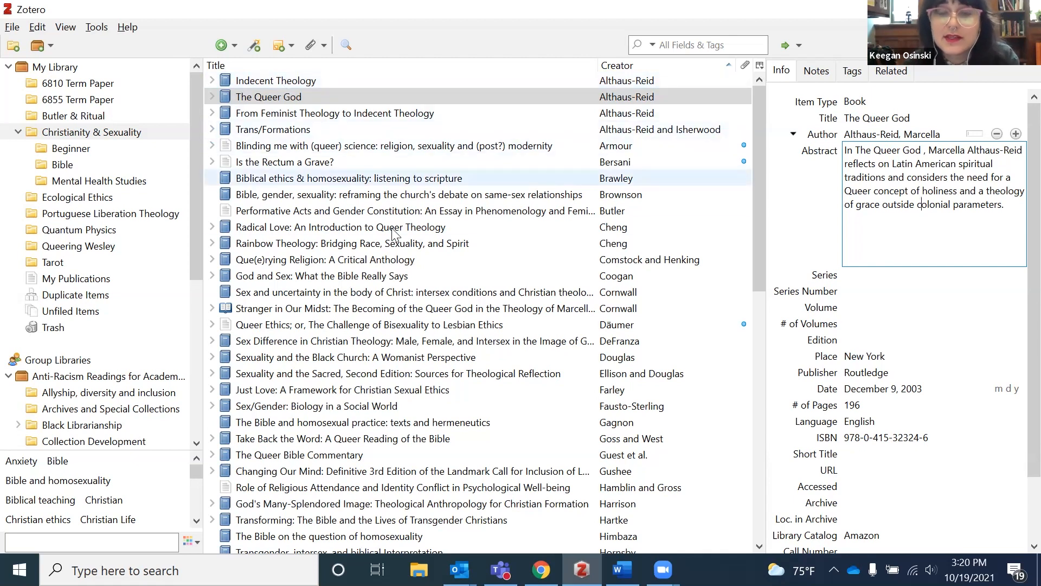
left_click_drag(917, 190, 957, 188)
left_click(959, 188)
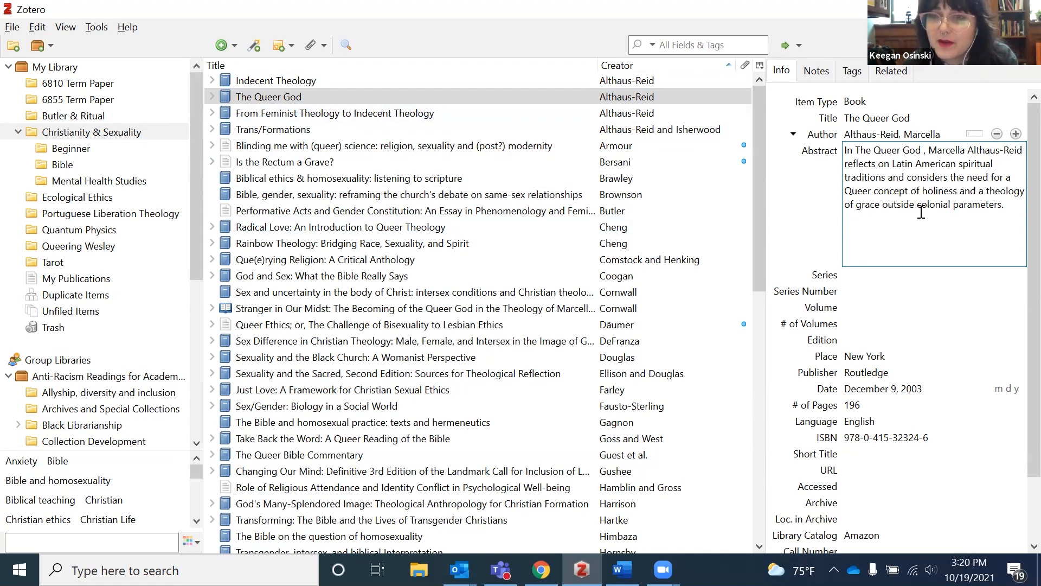
scroll(890, 334, "down", 2)
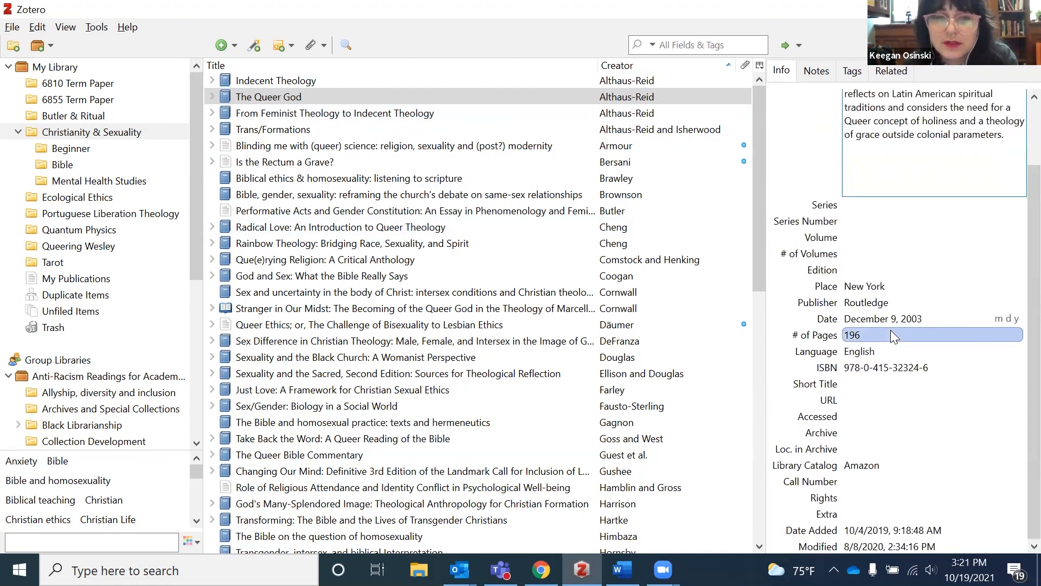
scroll(891, 330, "up", 2)
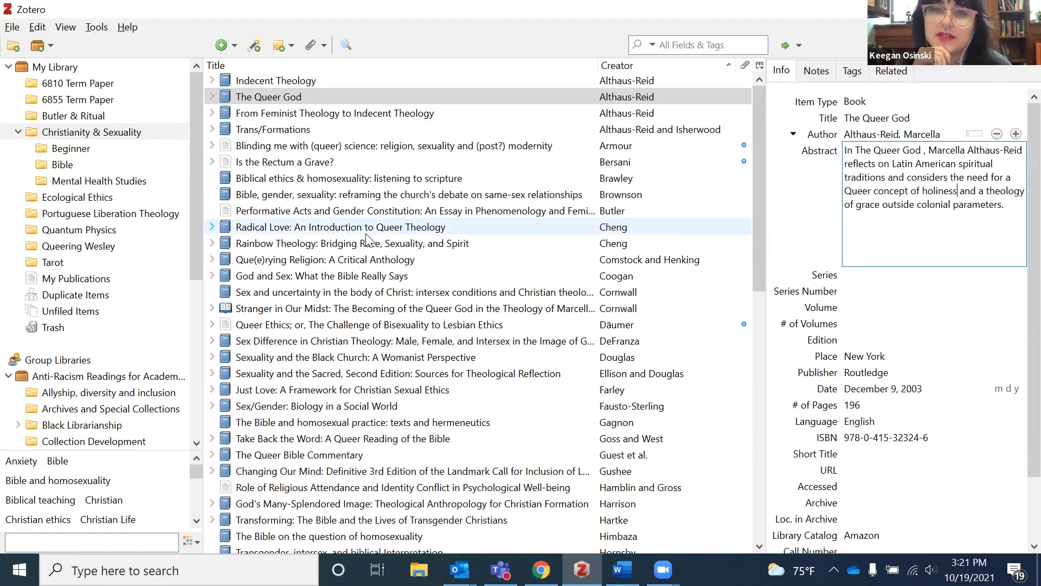
left_click(281, 83)
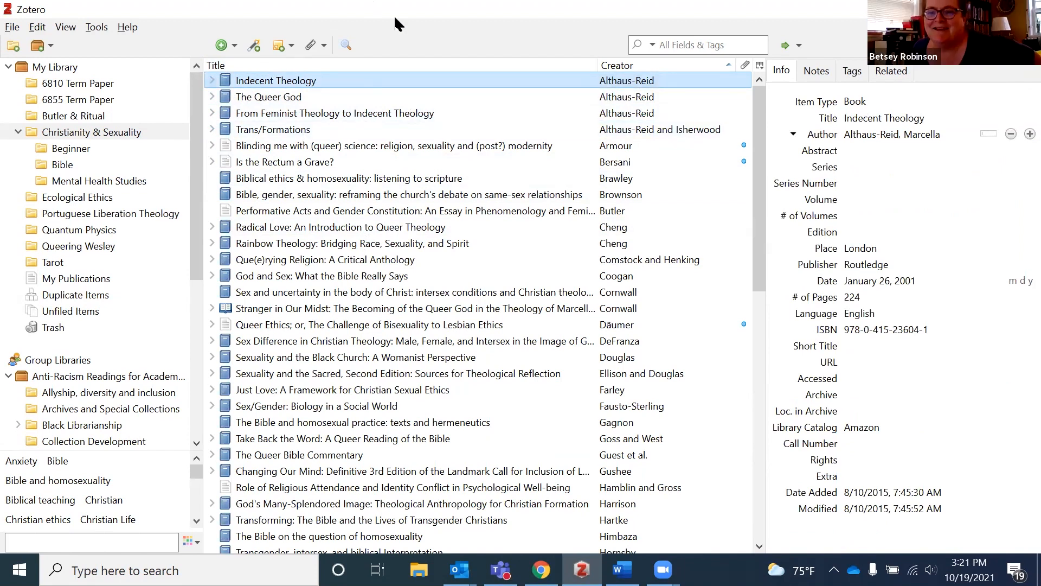
left_click(54, 68)
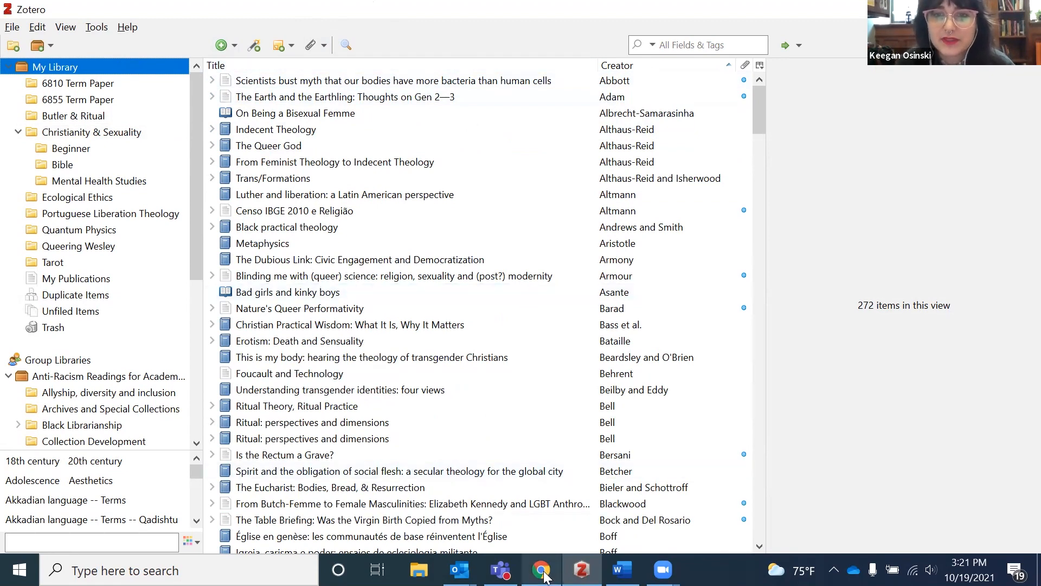
Switch to Chrome and show the Zotero Connector among the browser's extensions, closing the list without changes.
left_click(543, 570)
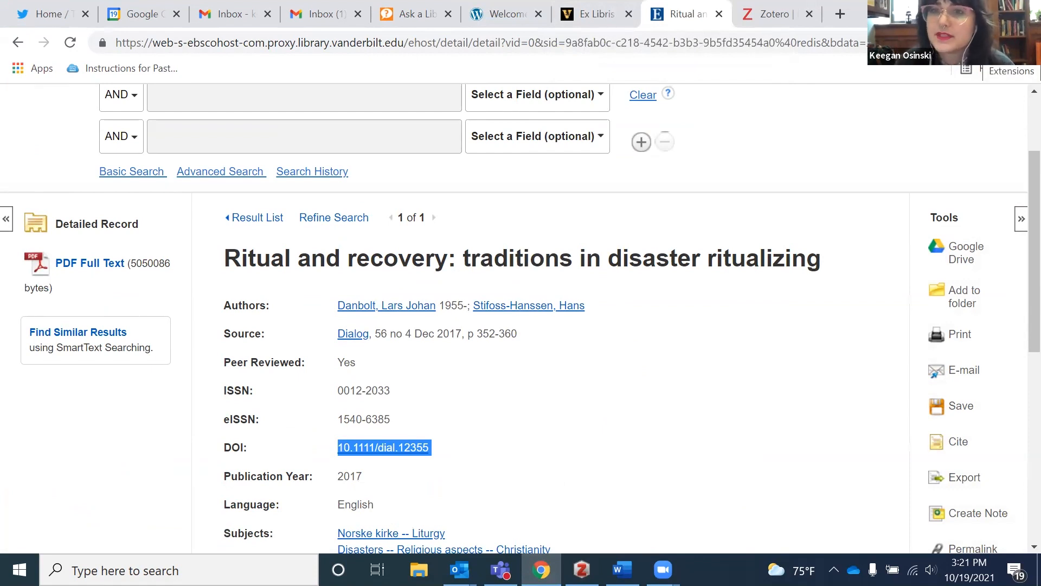
left_click(1000, 43)
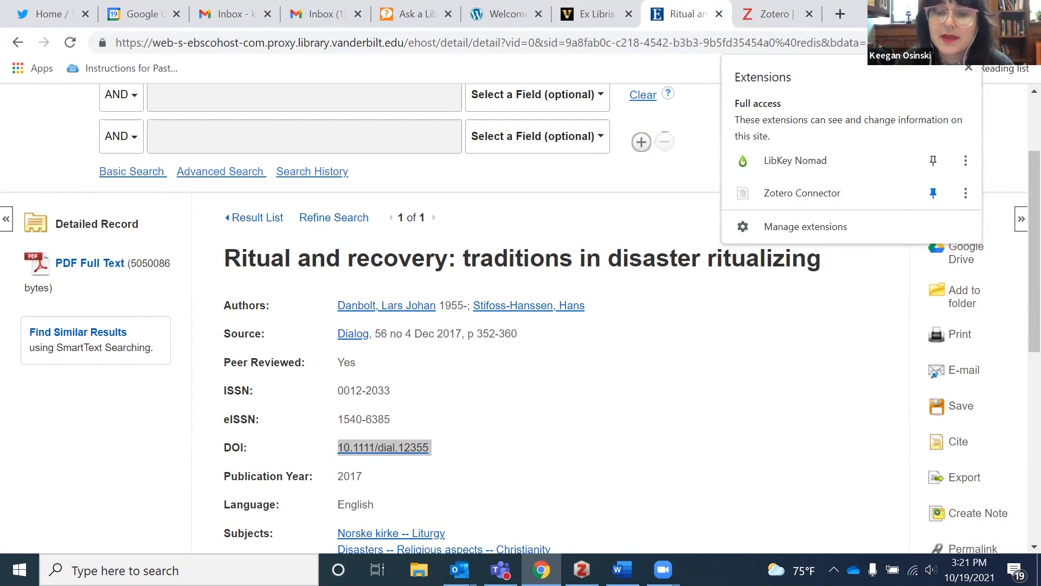
left_click(686, 6)
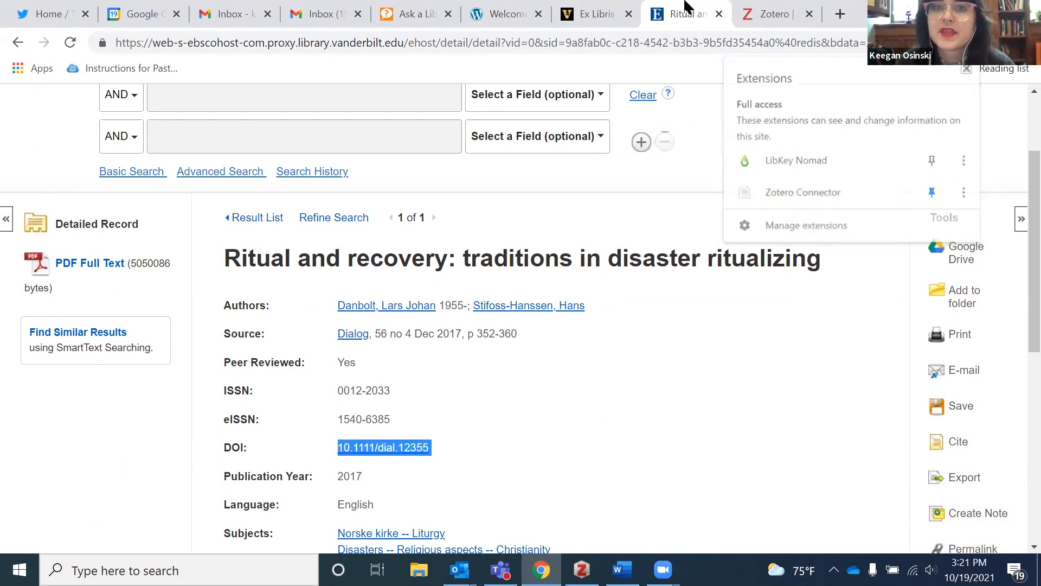
Return to the library catalog's disaster ritual results and open the record of the book "Disaster ritual : explorations of an emerging ritual repertoire".
left_click(597, 14)
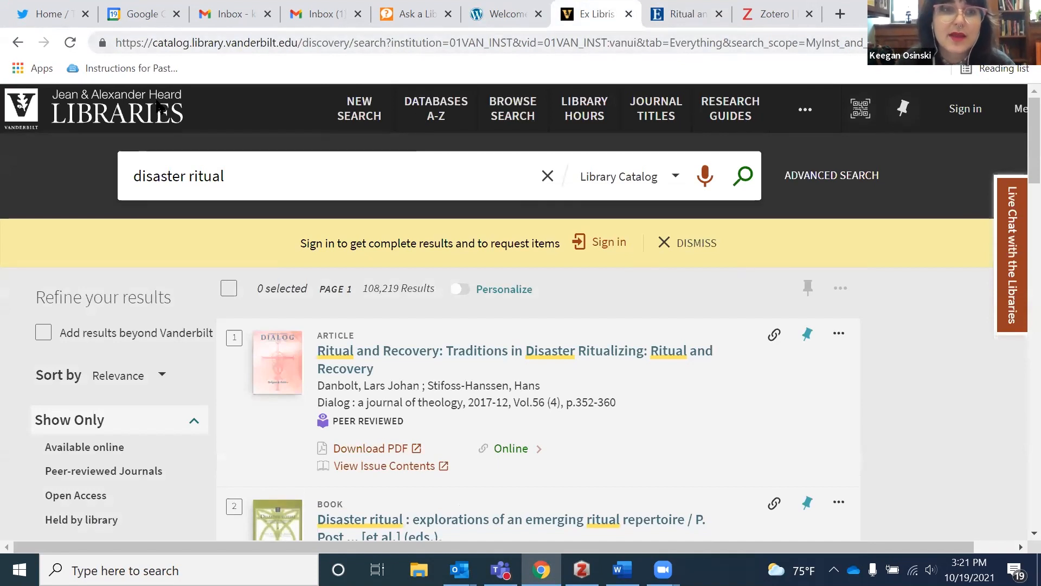
scroll(493, 429, "down", 2)
left_click(494, 428)
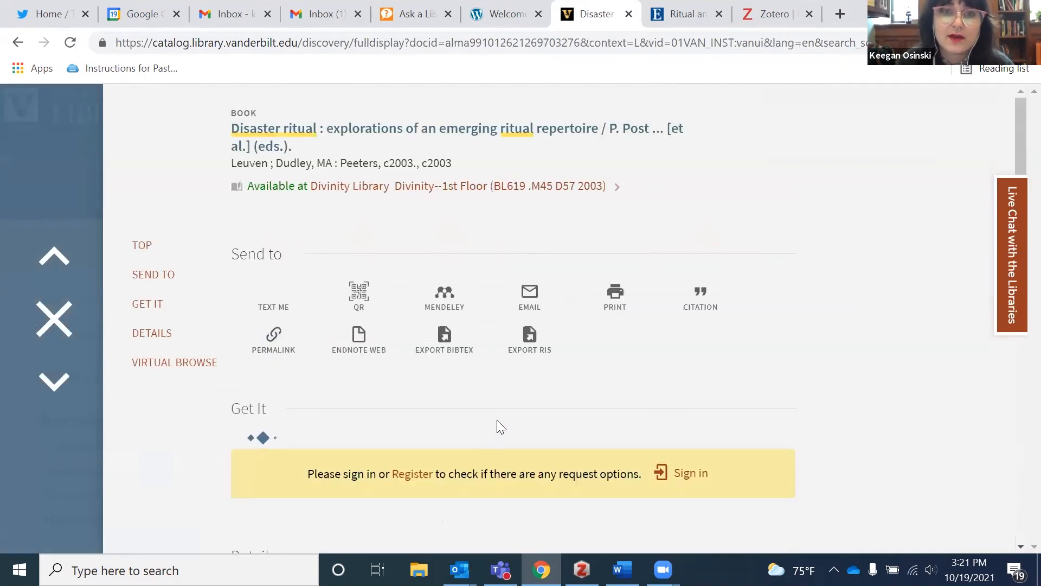
Look through the catalog record of "Disaster ritual" and save it to My Library with the Zotero Connector.
scroll(744, 220, "down", 8)
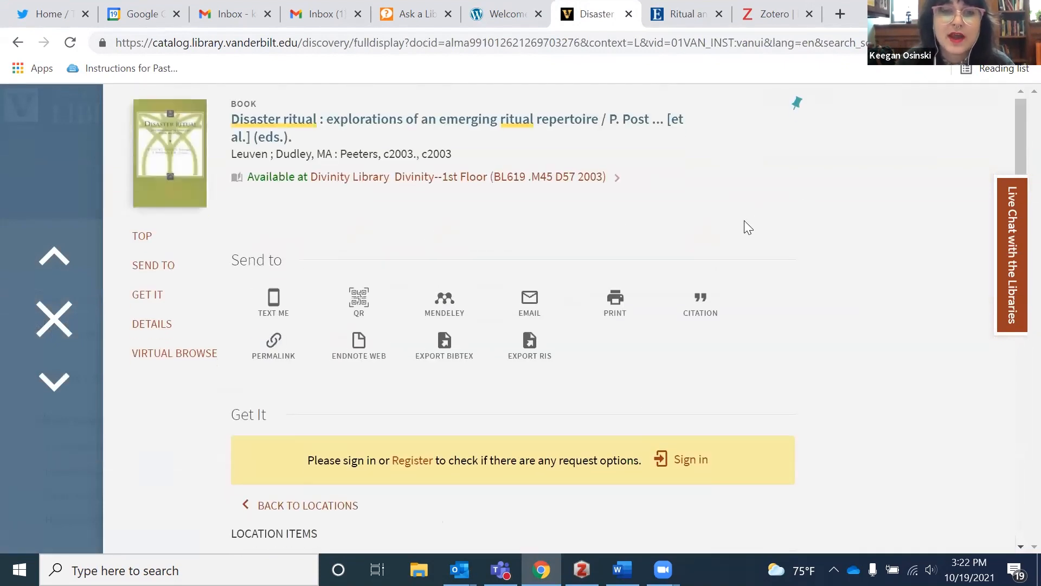
scroll(745, 220, "down", 10)
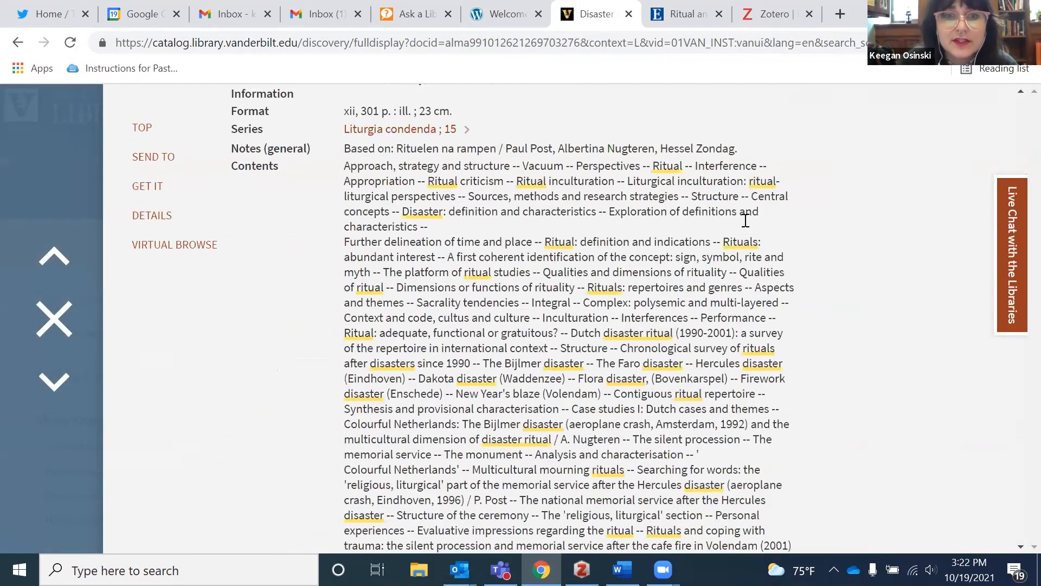
scroll(746, 221, "down", 6)
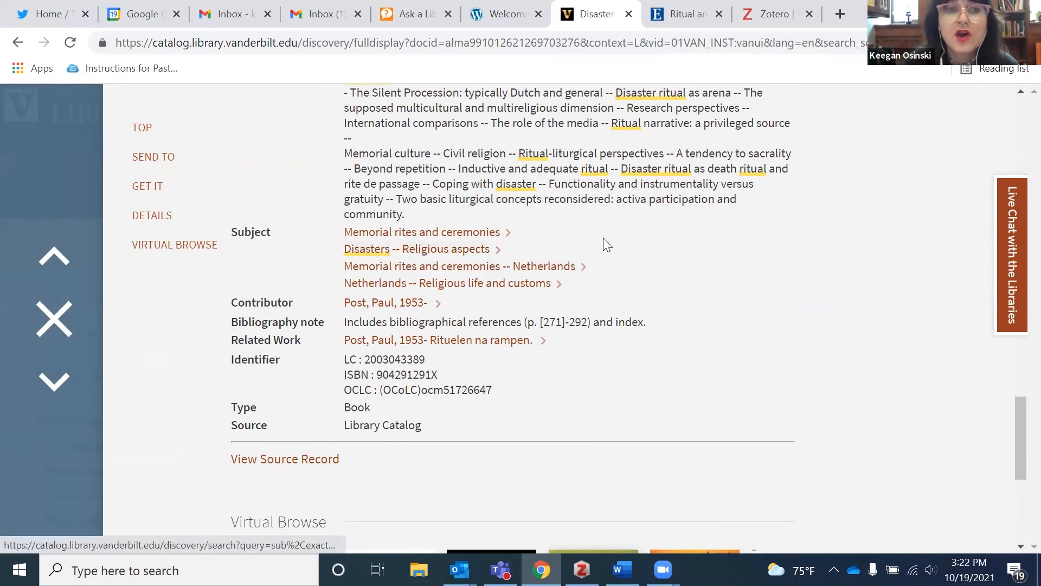
scroll(628, 227, "up", 1)
scroll(628, 226, "up", 1)
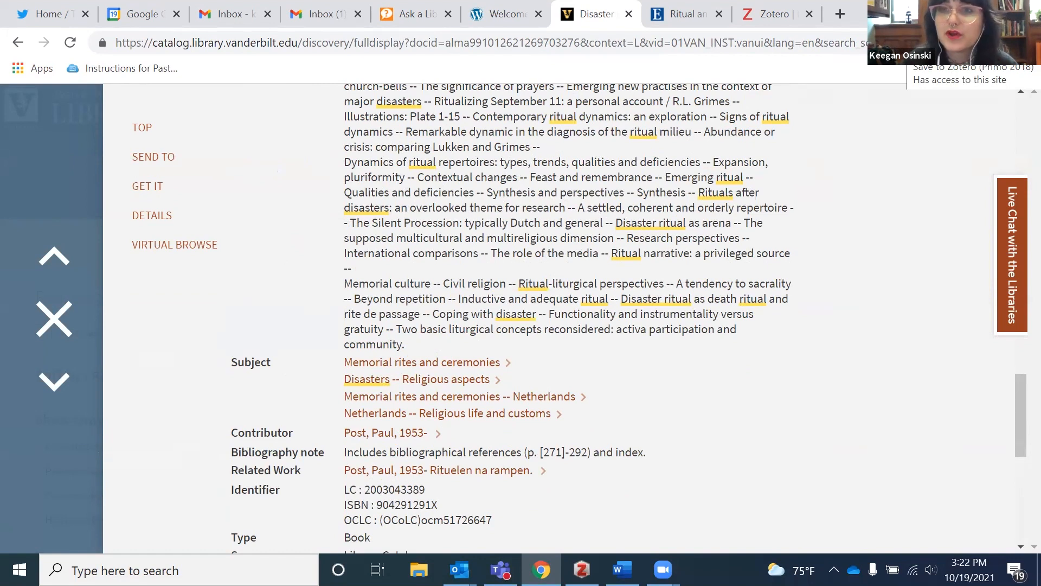
left_click(956, 43)
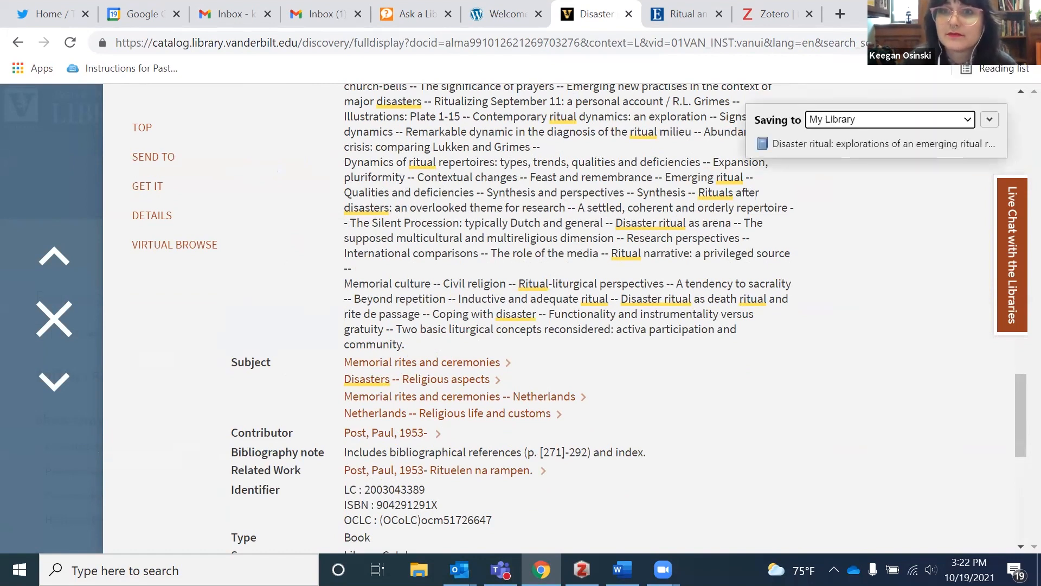
left_click(917, 120)
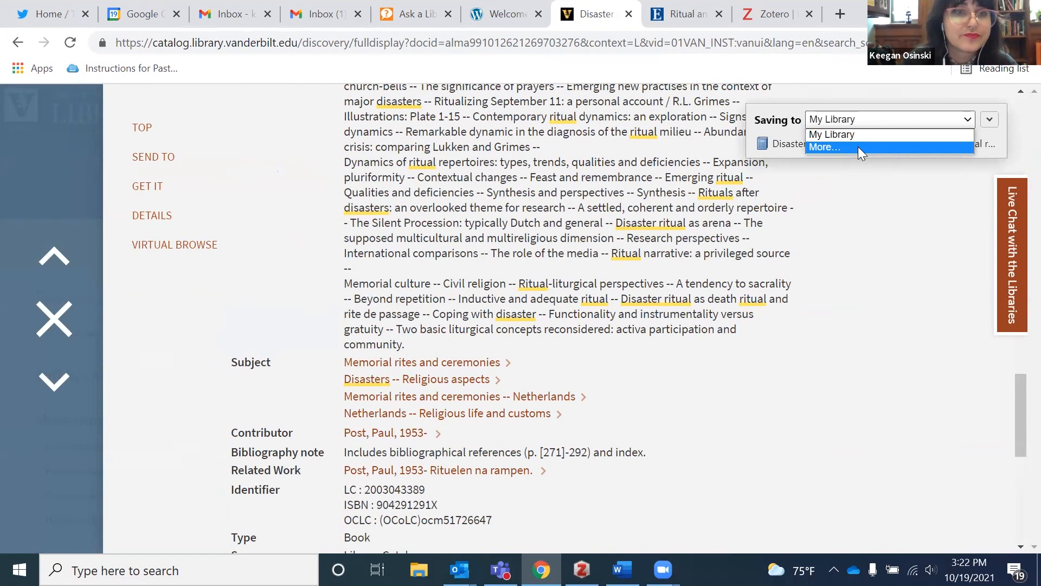
left_click(860, 121)
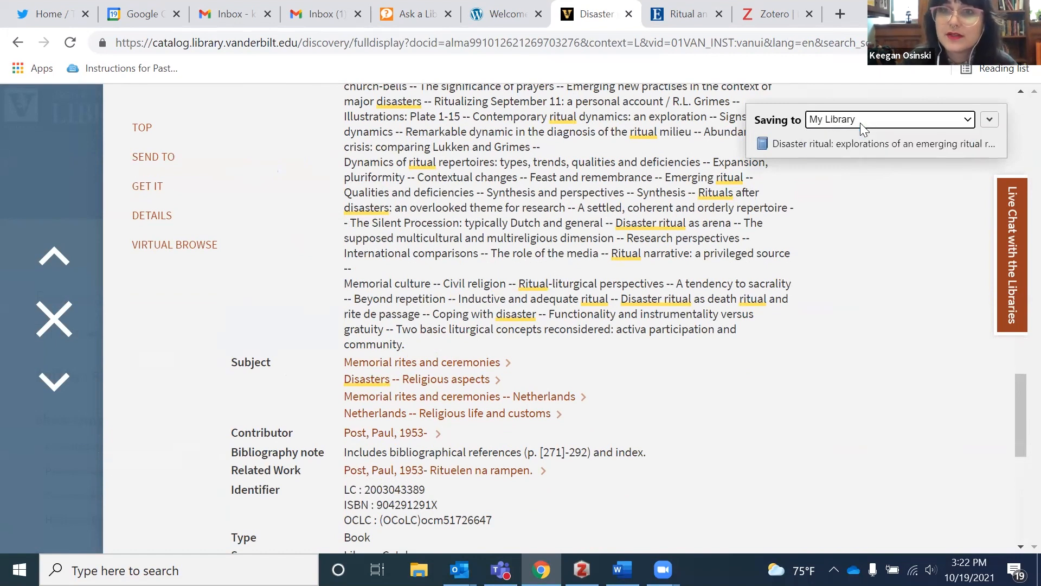
In Zotero, shorten the saved book's title to "Disaster ritual: explorations of an emerging ritual repertoire" and compare its details with the other entry for the book.
left_click(582, 568)
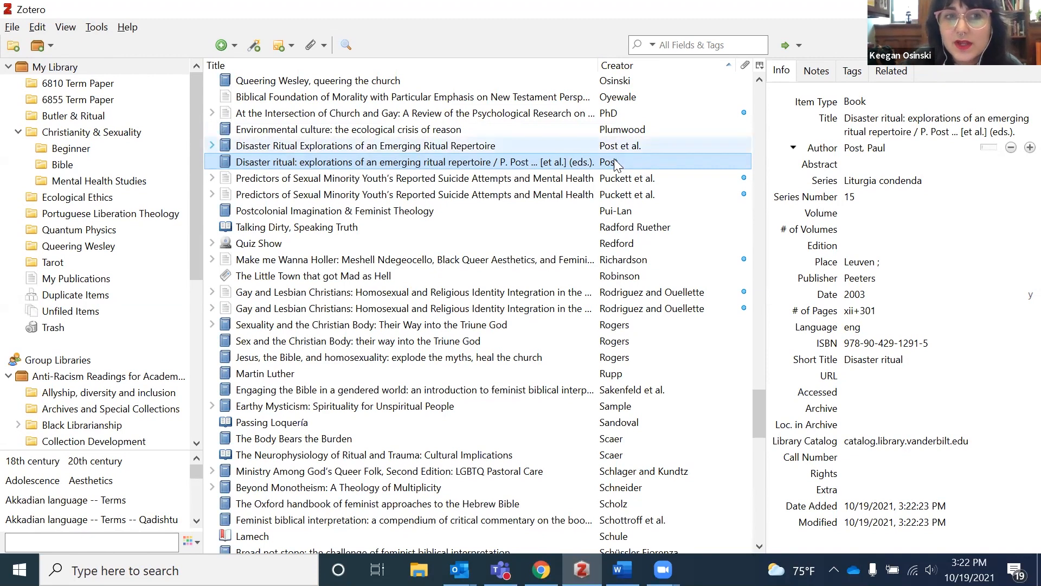
left_click(921, 181)
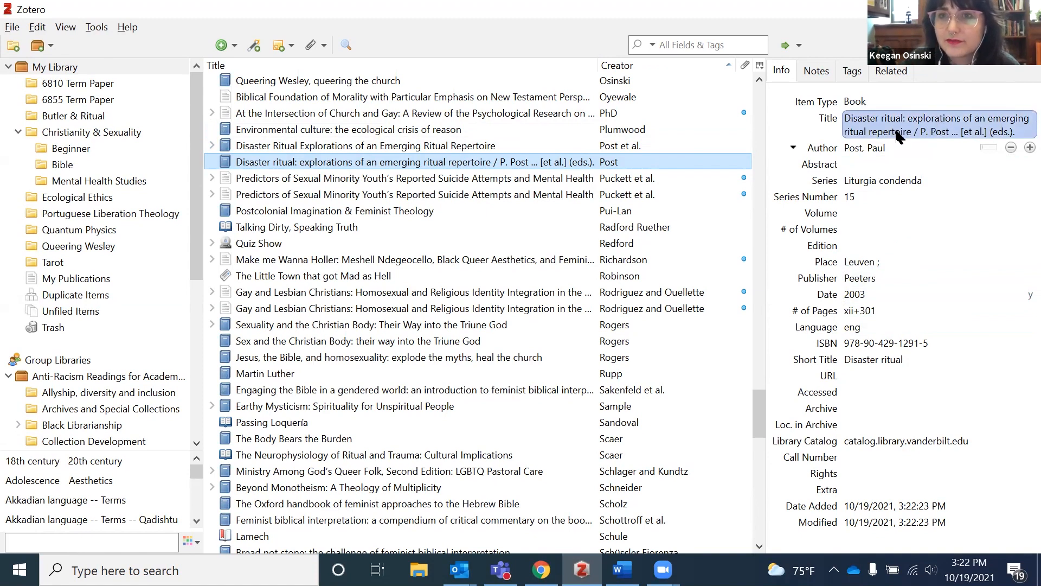
left_click(944, 125)
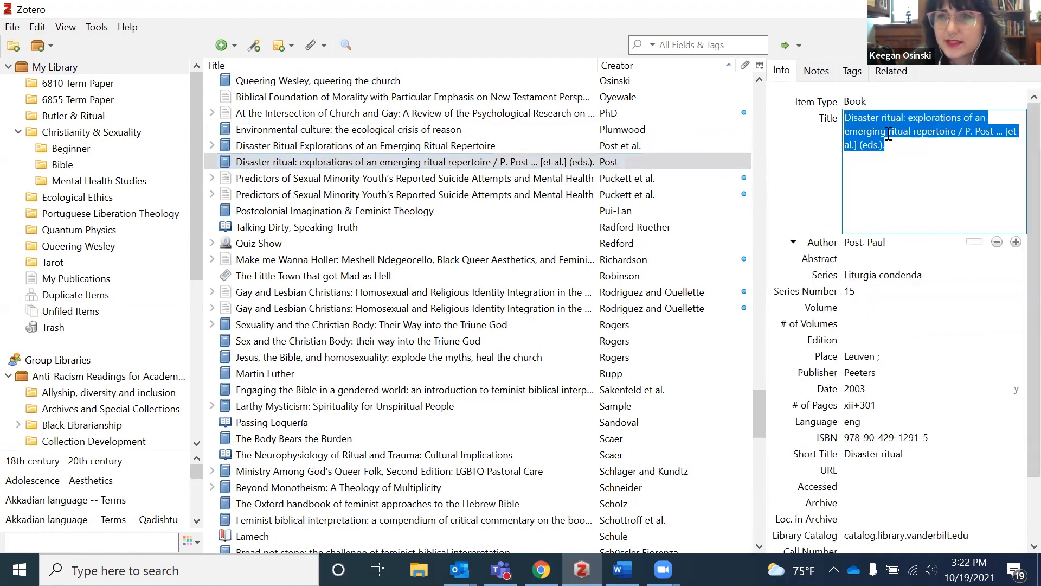
left_click(919, 161)
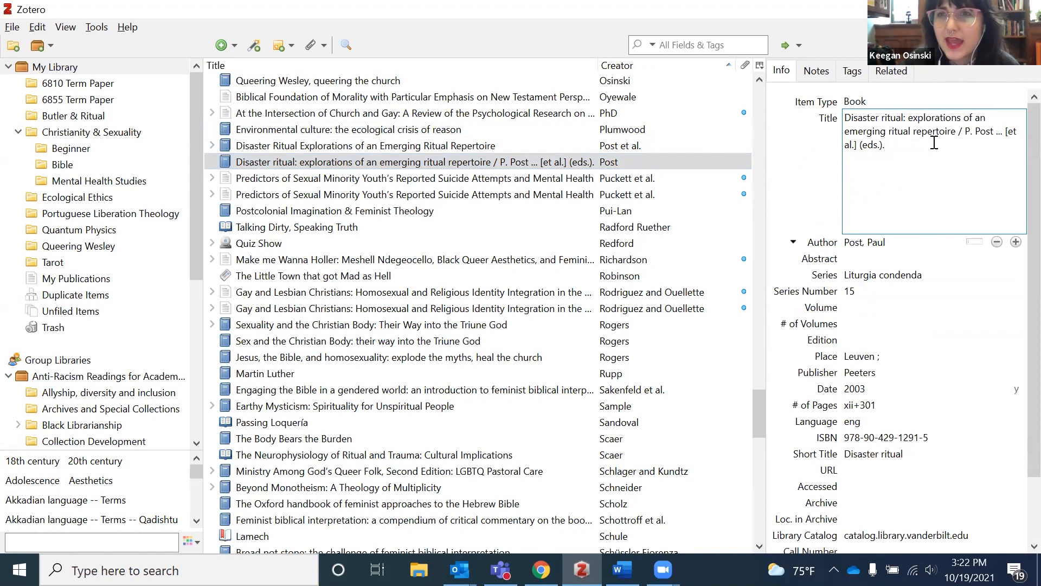
left_click_drag(906, 143, 962, 135)
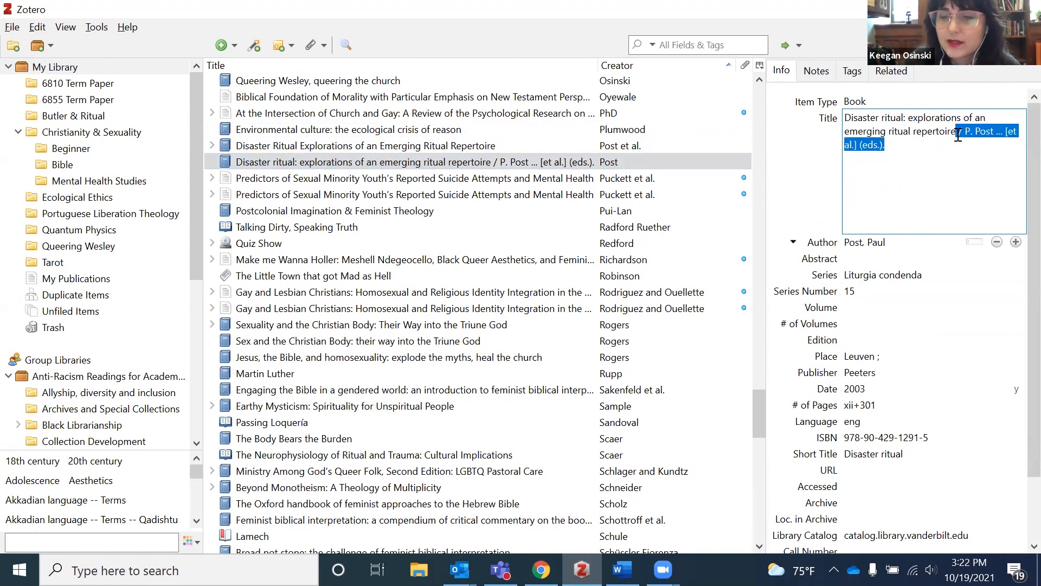
key("BackSpace")
left_click(806, 170)
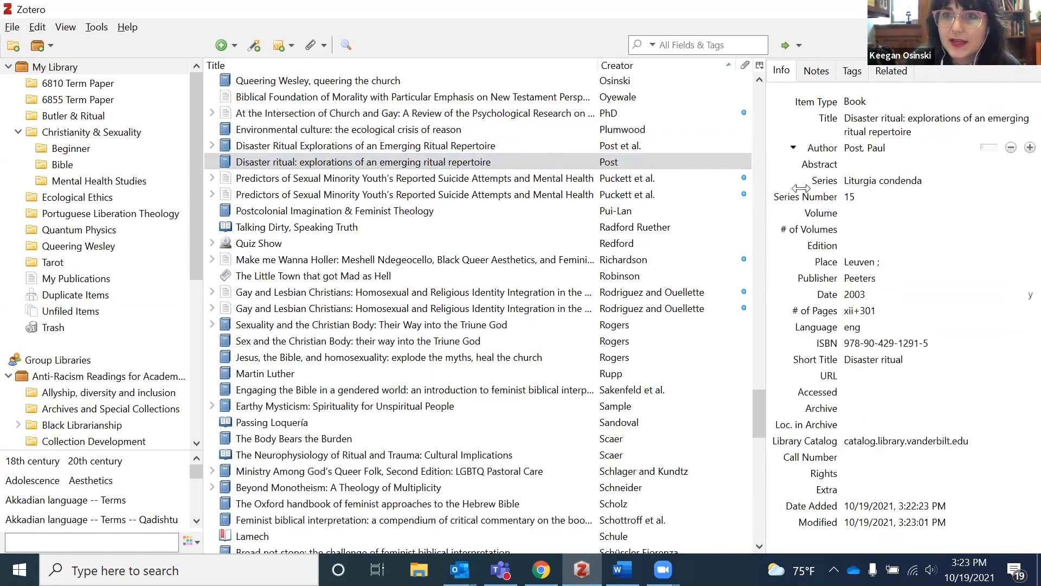
left_click(405, 147)
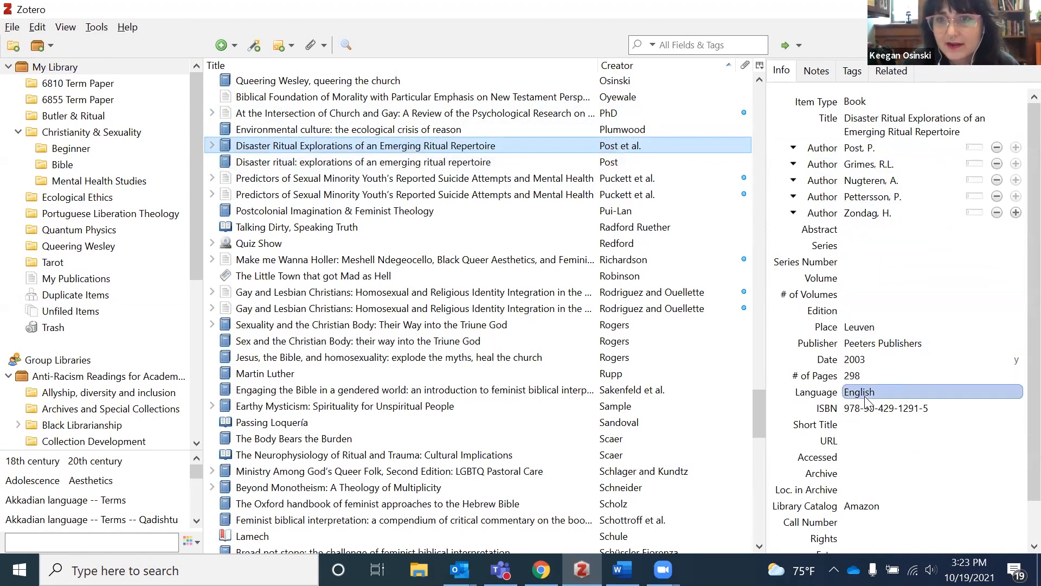
left_click(513, 163)
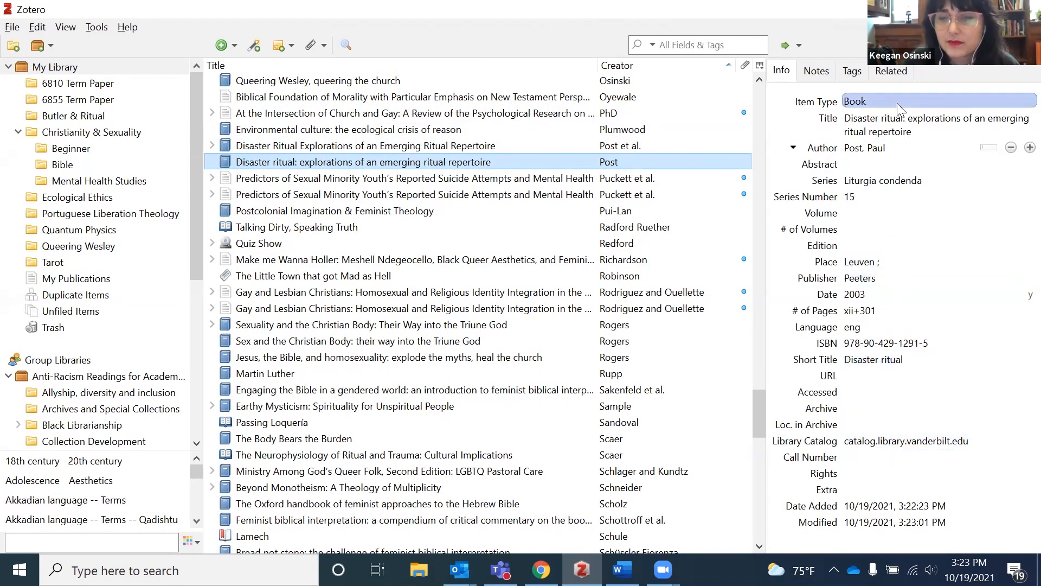
Switch to Chrome and save the EBSCOhost article "Ritual and recovery: traditions in disaster ritualizing" with the Zotero Connector, choosing only the titled item.
left_click(540, 570)
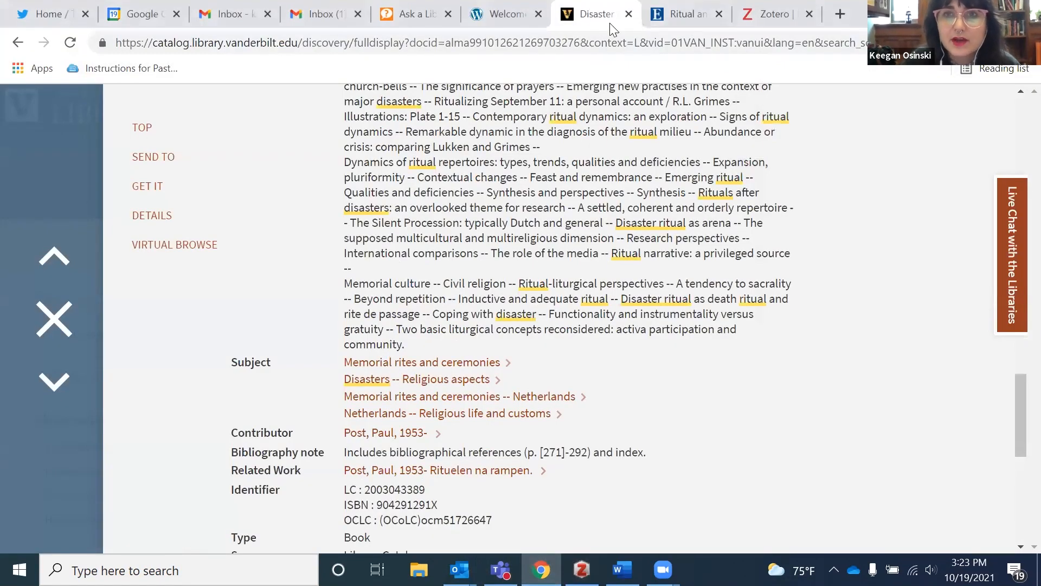
left_click(679, 14)
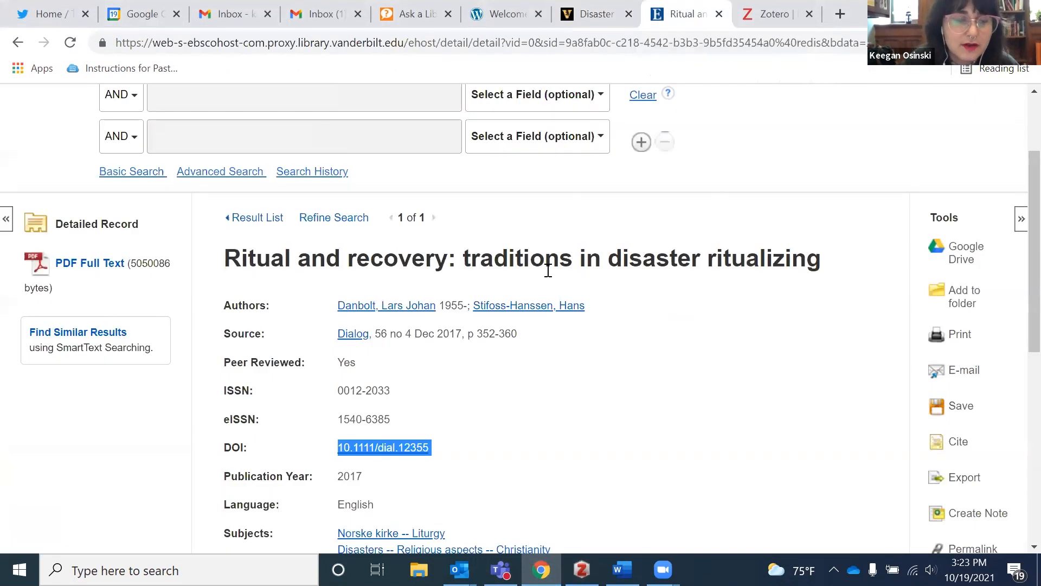
scroll(634, 238, "up", 2)
scroll(750, 291, "up", 1)
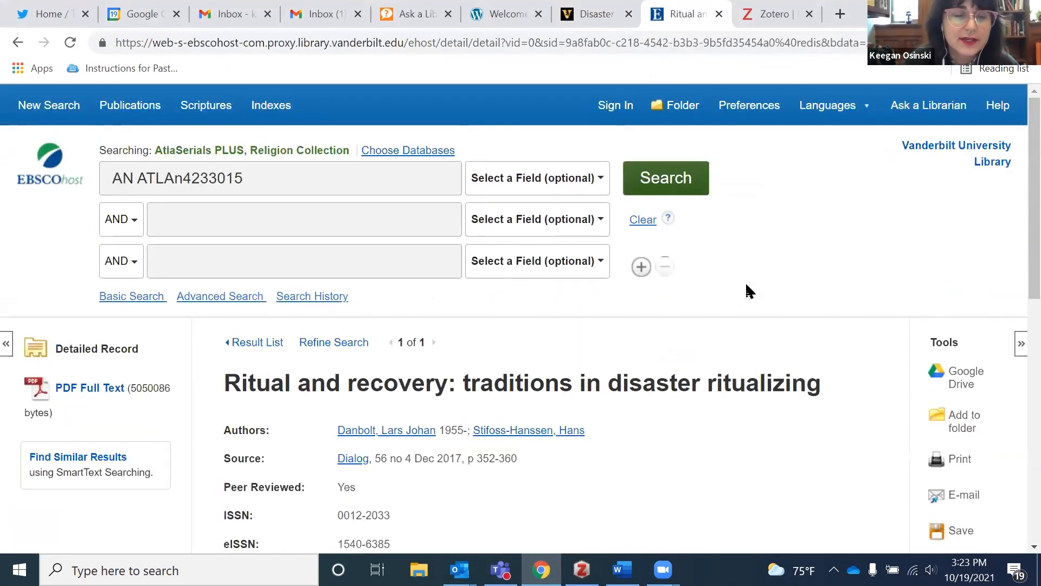
scroll(719, 374, "down", 1)
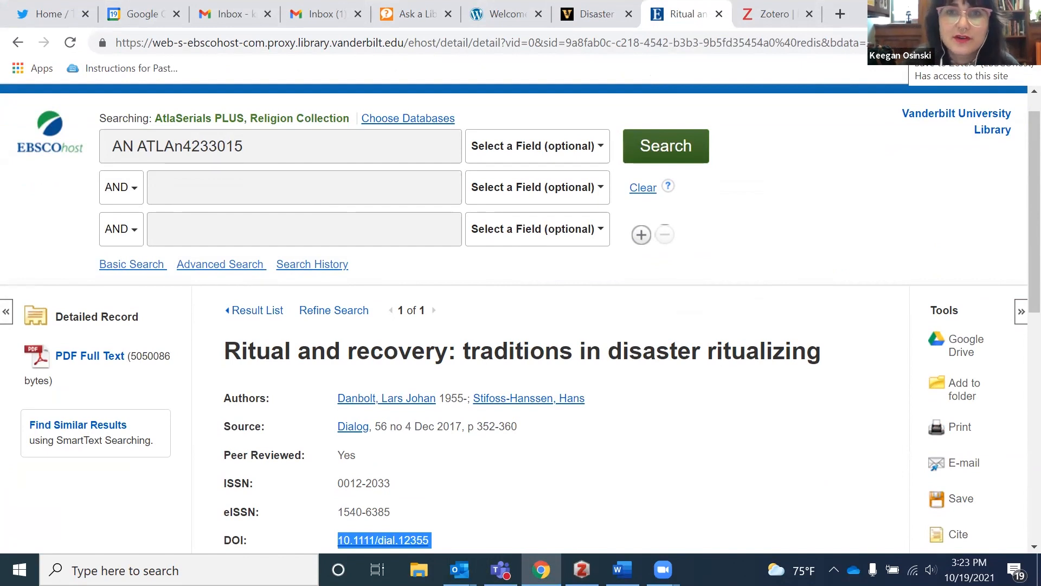
left_click(917, 42)
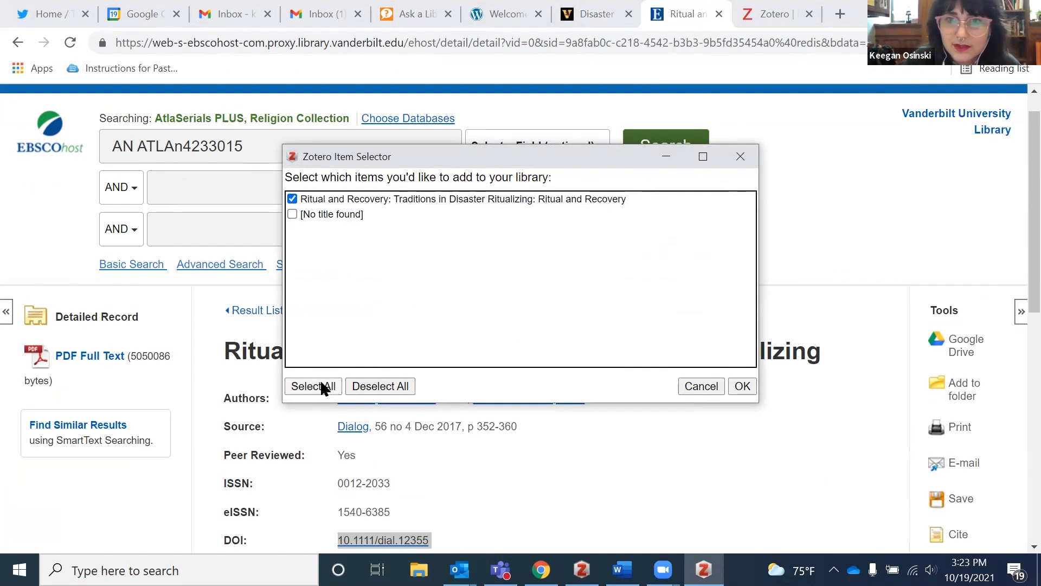
left_click(743, 385)
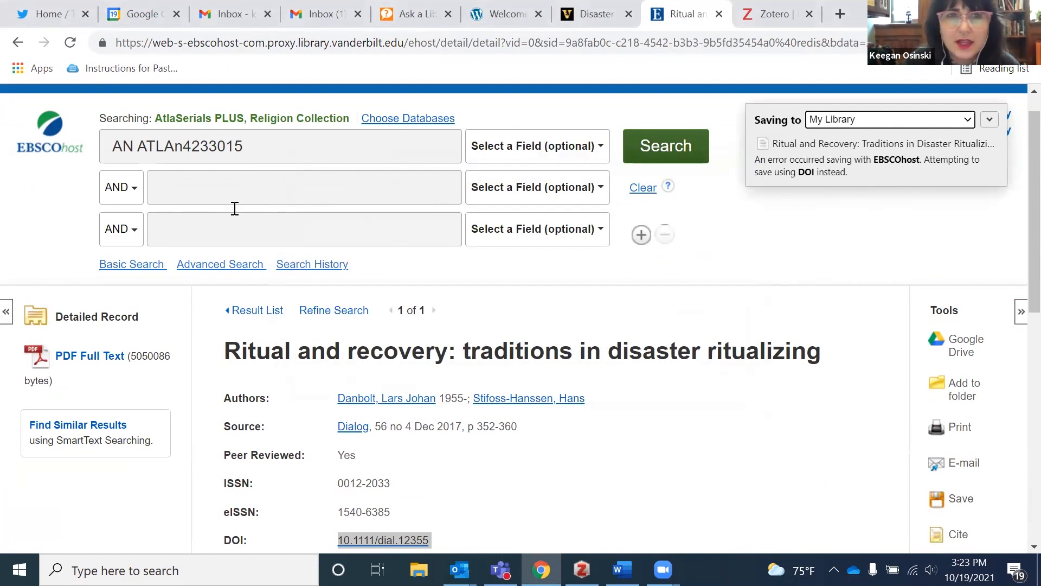
Switch to Zotero and review the details of the newly saved "Ritual and Recovery" article.
left_click(571, 571)
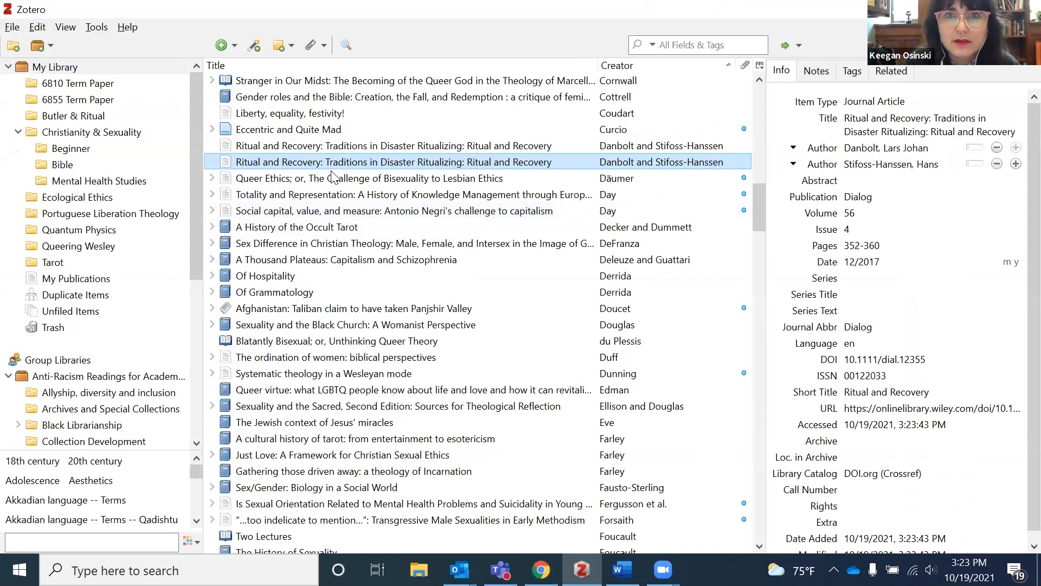
scroll(902, 271, "down", 1)
scroll(902, 270, "up", 1)
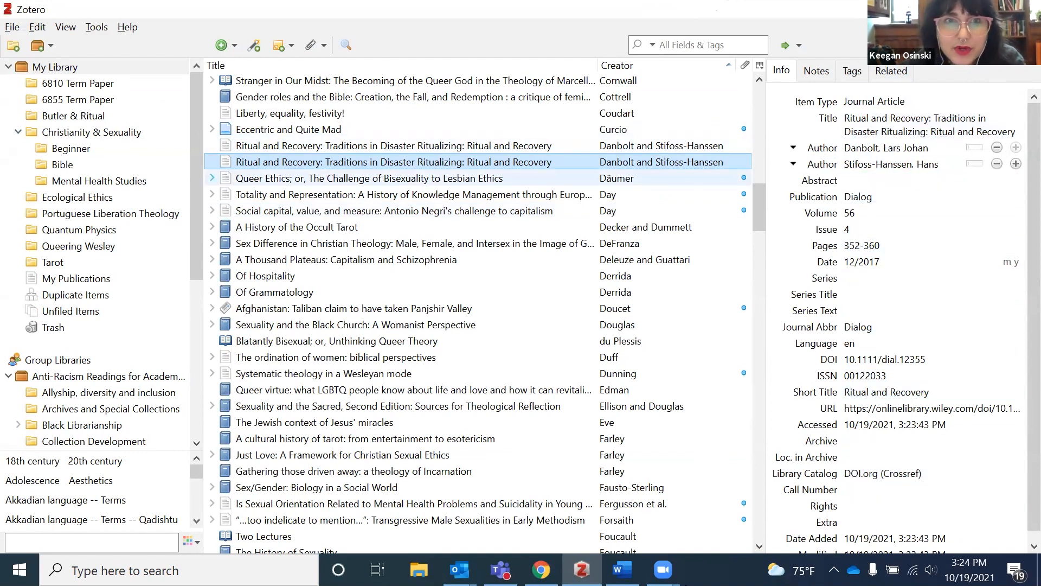
Switch to Chrome and try to run a new EBSCOhost search for "ritual".
left_click(541, 571)
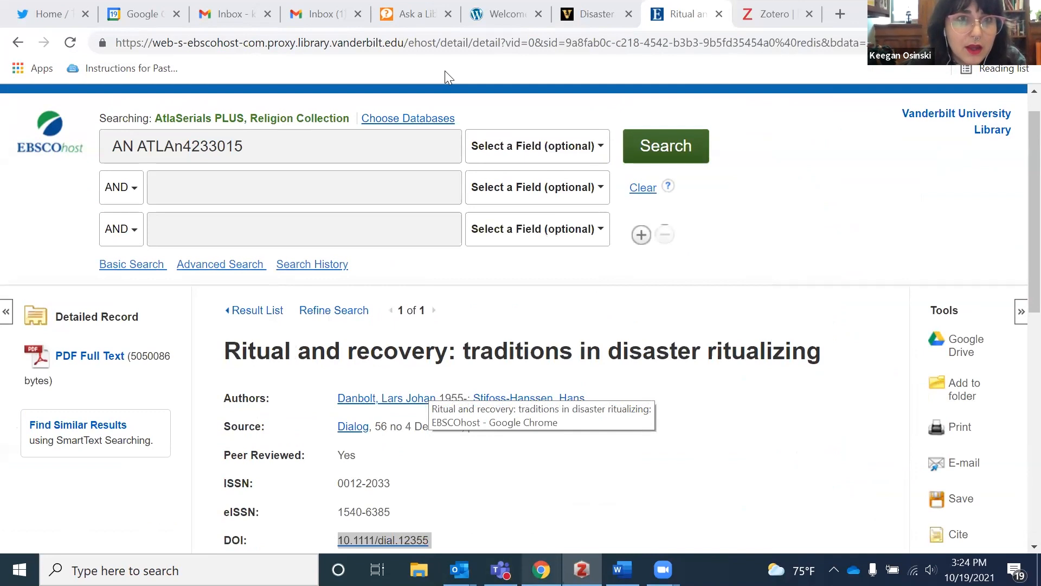
left_click_drag(260, 148, 51, 171)
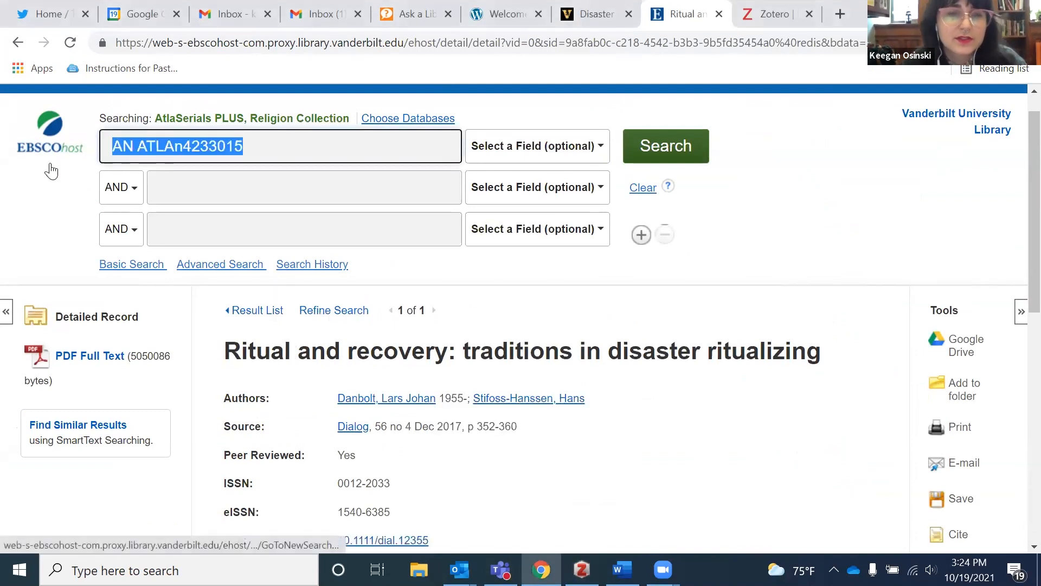
type("ritual")
key("Return")
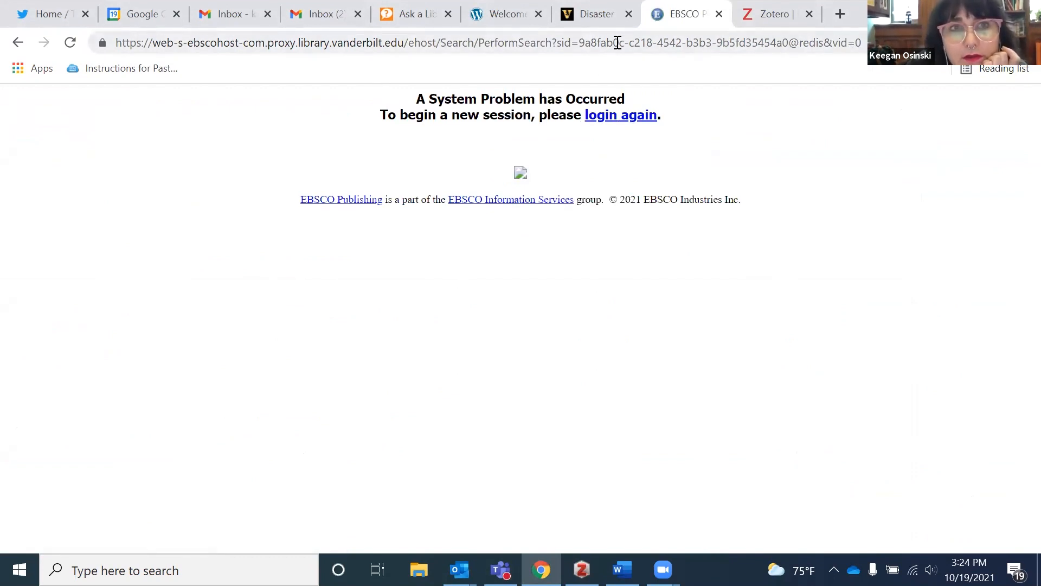
Go from the library catalog to the Vanderbilt libraries home page and open the Divinity Library page.
left_click(593, 17)
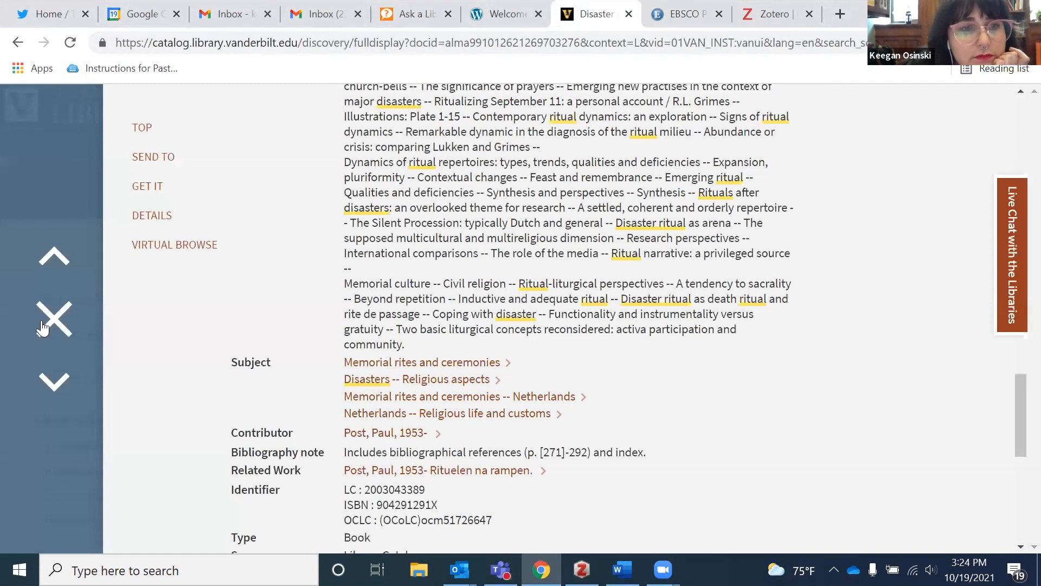
left_click(65, 112)
left_click(65, 111)
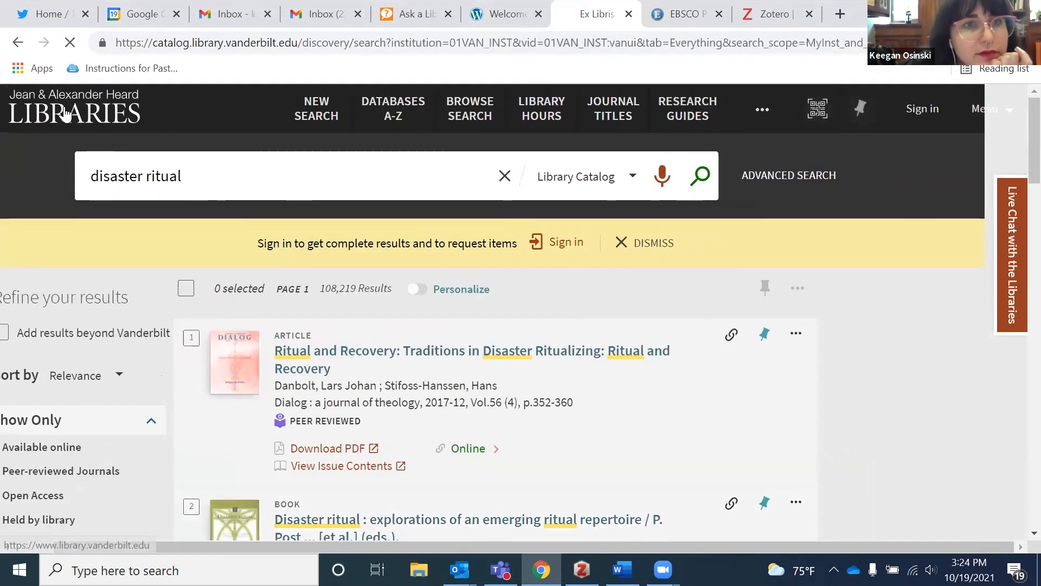
scroll(86, 212, "down", 1)
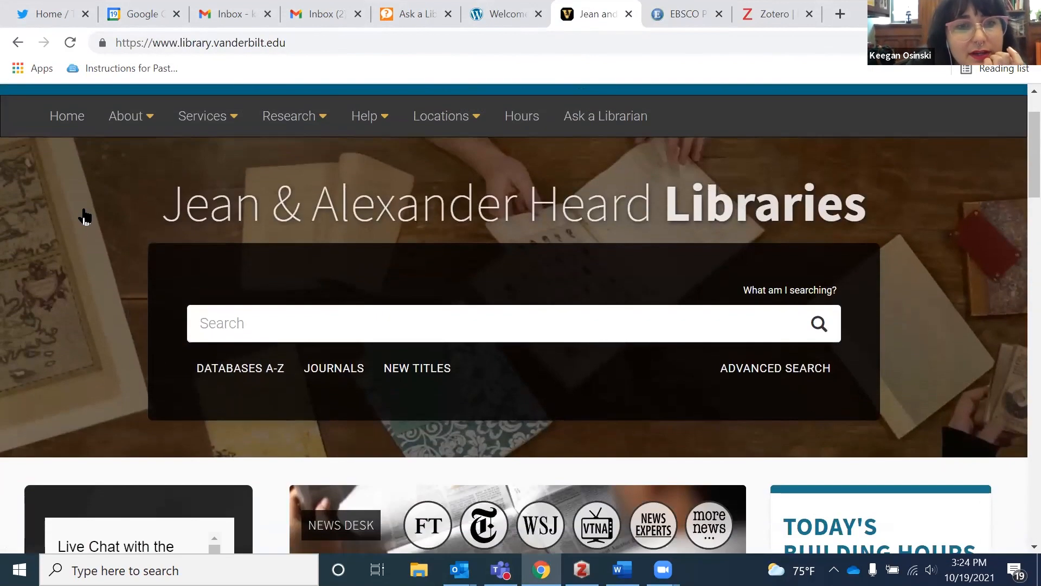
left_click(85, 212)
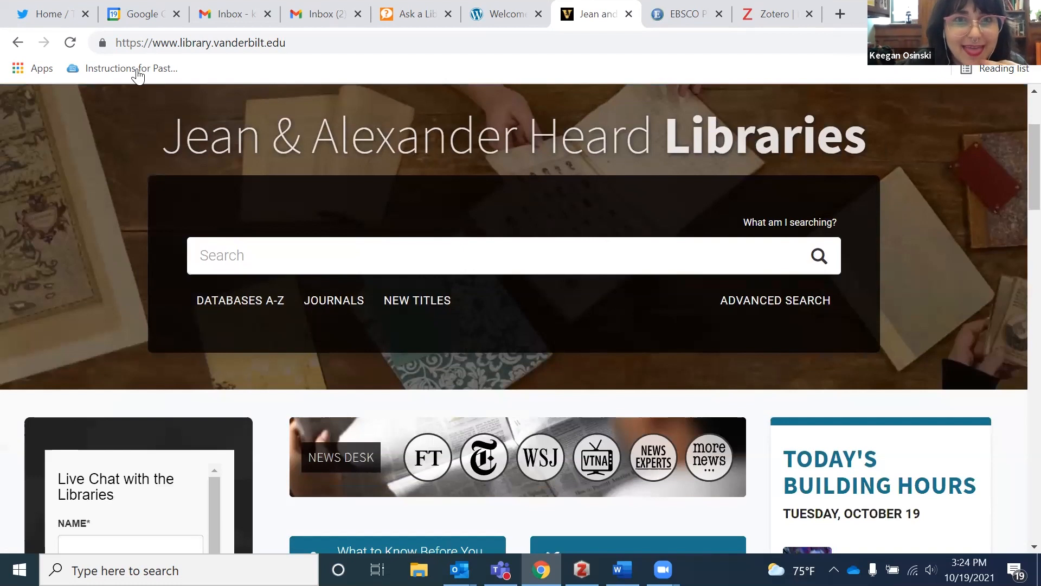
scroll(435, 205, "up", 3)
mouse_move(442, 195)
left_click(453, 274)
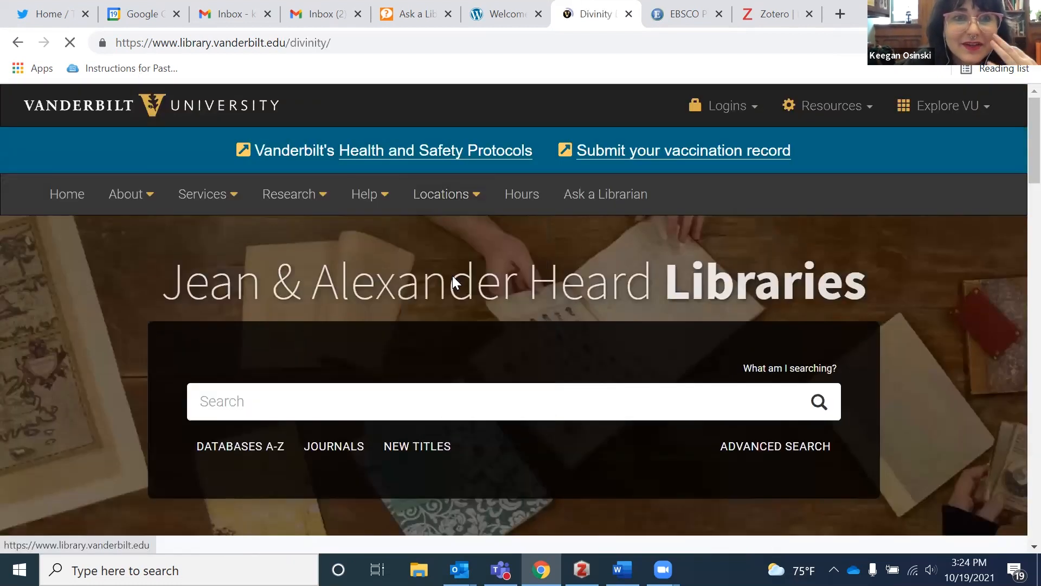
Open the ATLA Religion Database from the featured resources and search it for "ritual".
scroll(313, 406, "down", 8)
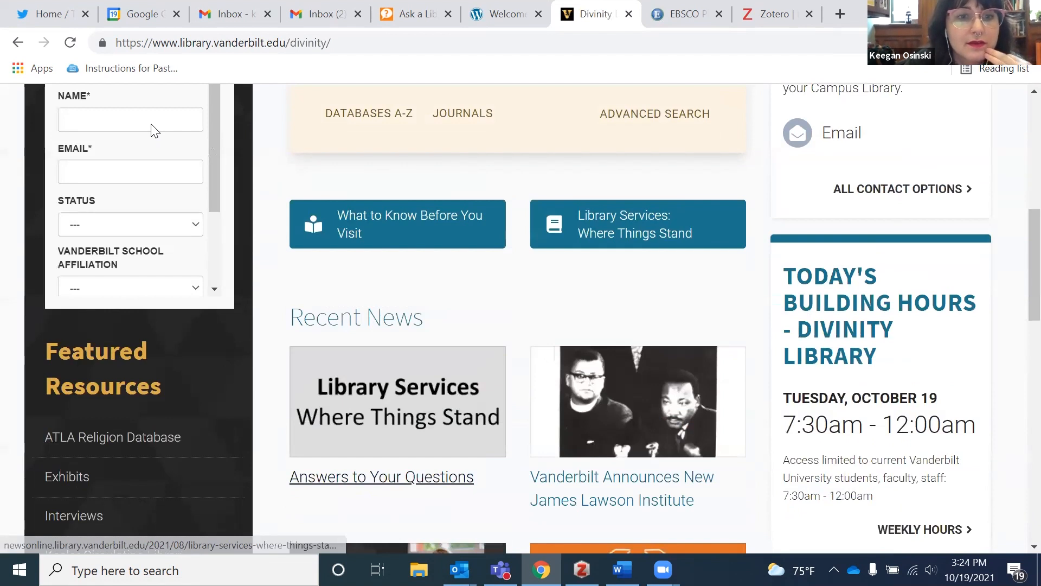
left_click(149, 438)
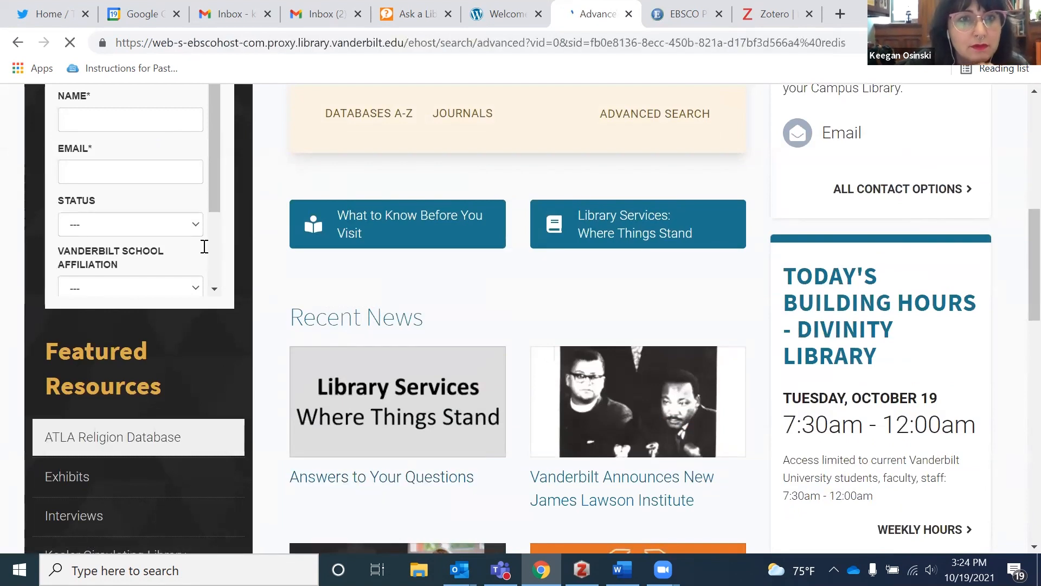
type("ritual")
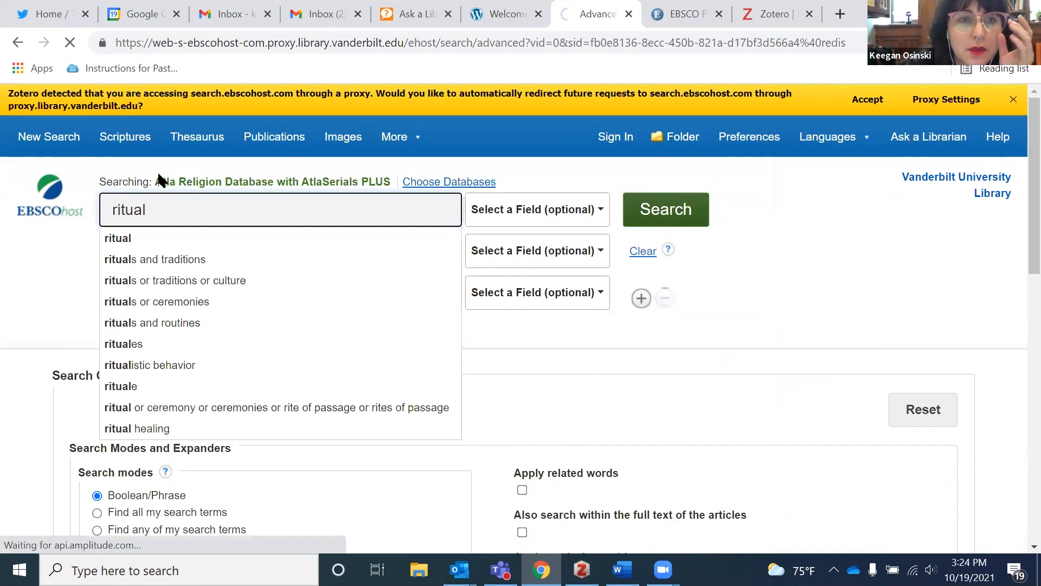
key("Return")
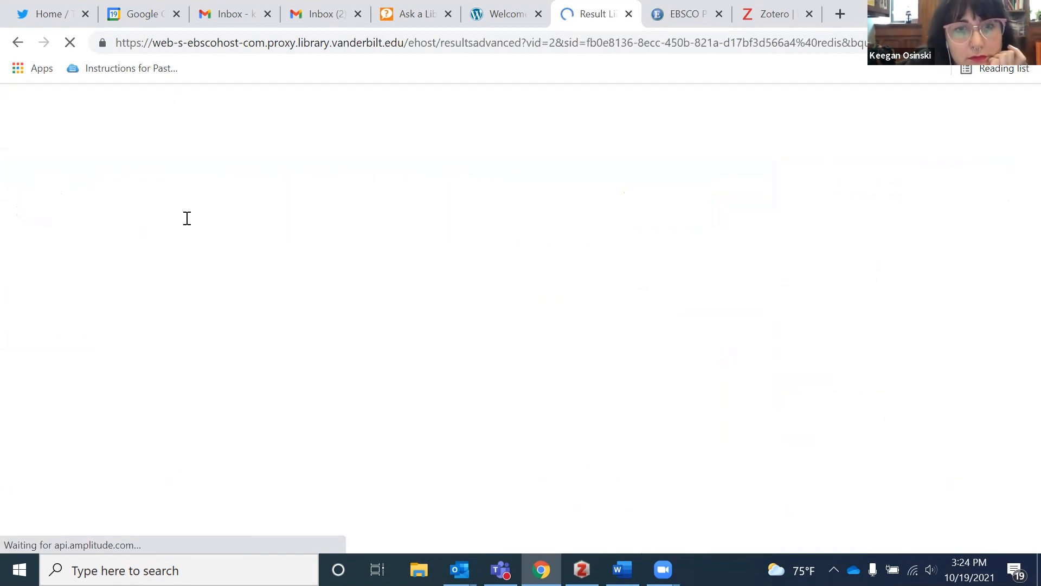
Limit the "ritual" search results to full text and open the record "Baptismal imagery in early Christianity: ritual, visual, and theological dimensions".
scroll(689, 349, "down", 10)
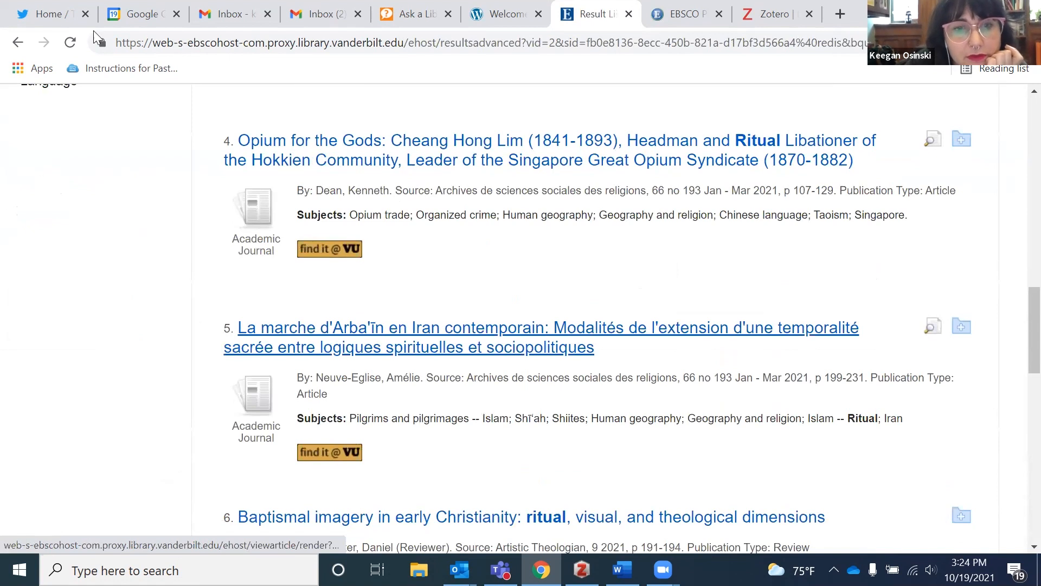
scroll(687, 332, "up", 10)
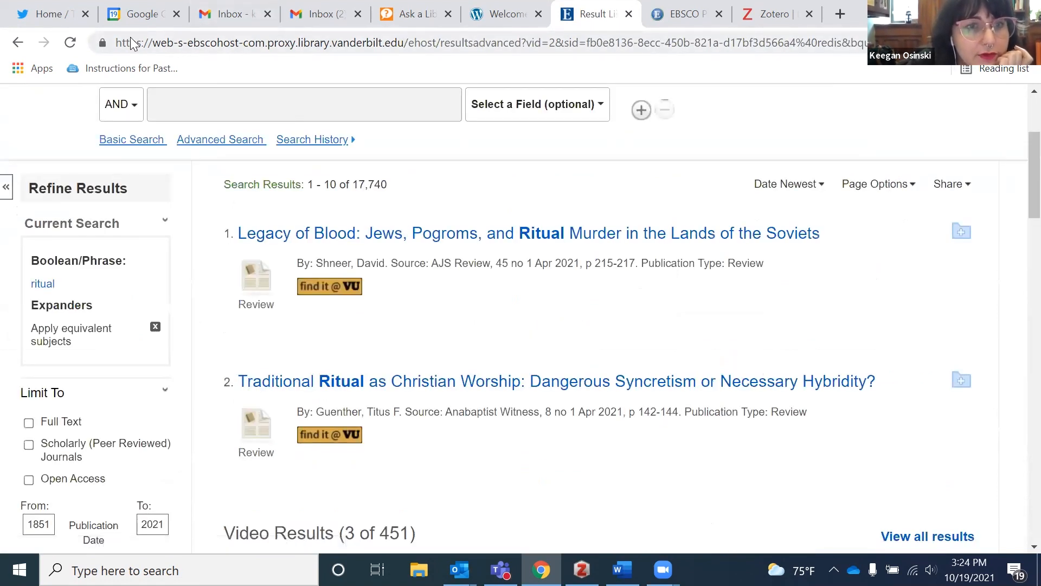
left_click(29, 422)
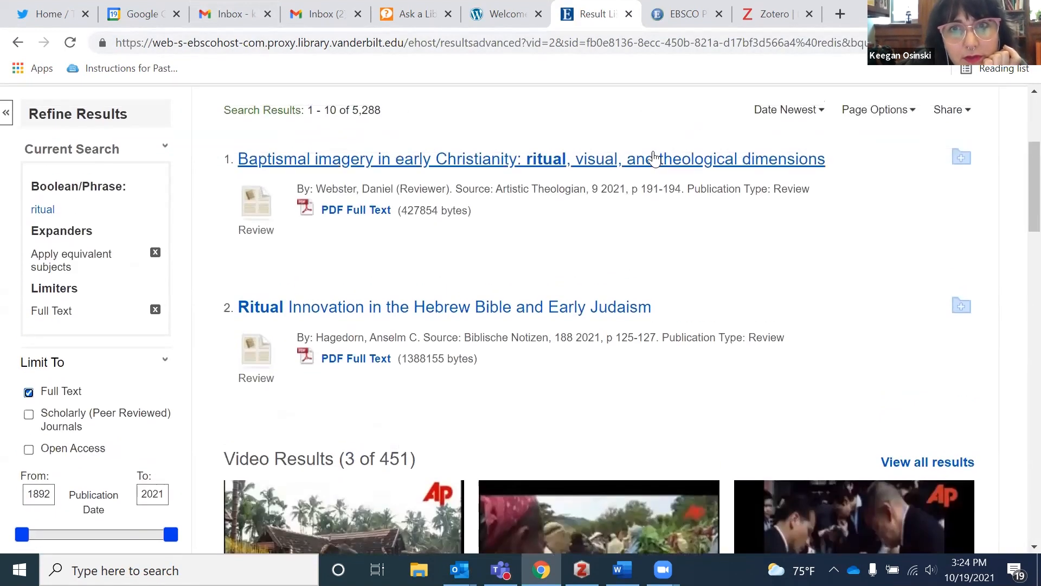
left_click(654, 157)
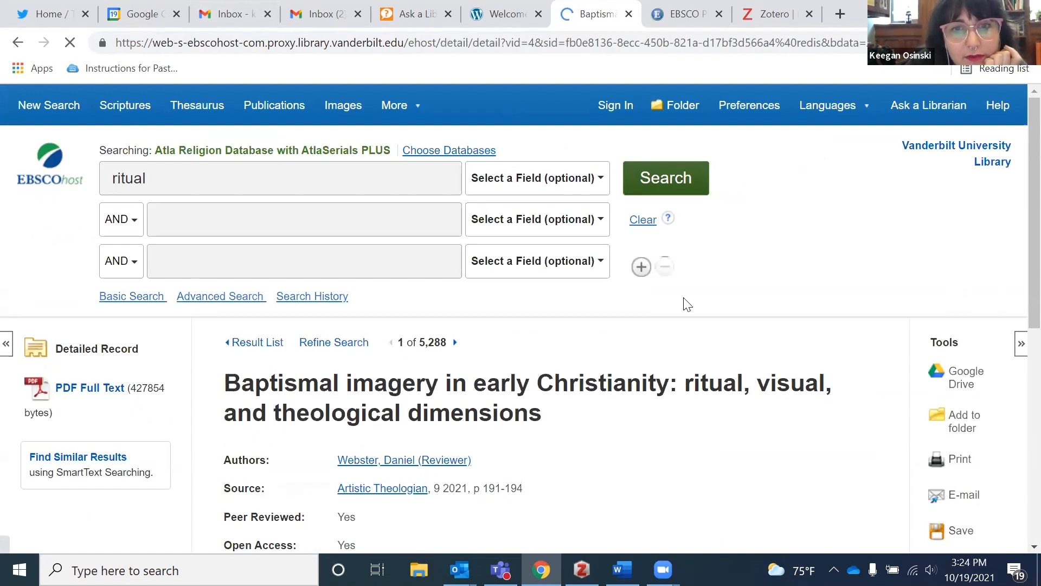
Save the "Baptismal imagery in early Christianity" record to My Library with the Zotero Connector, checking the save progress in Chrome and Zotero.
scroll(686, 302, "down", 3)
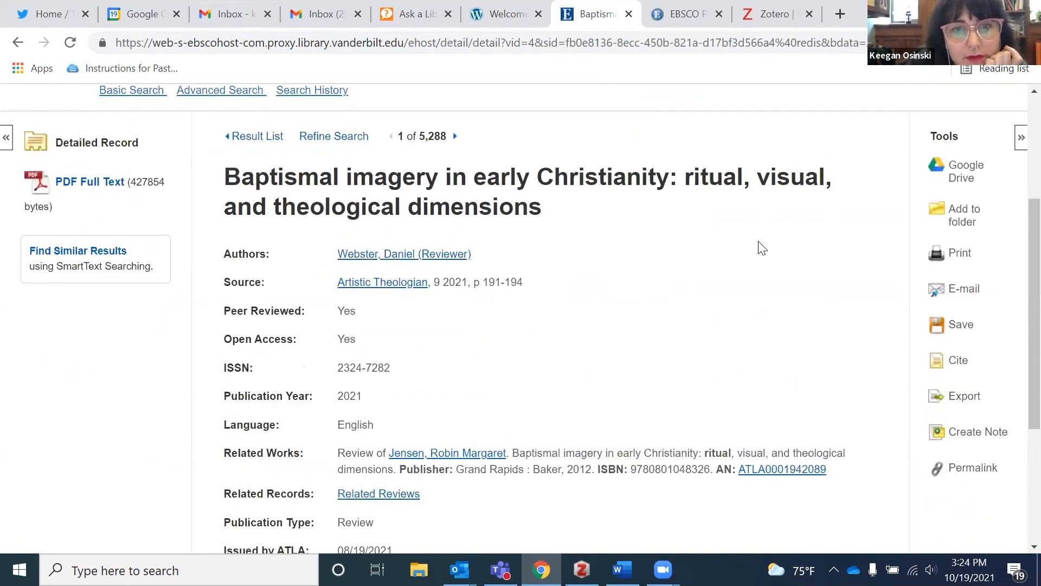
scroll(762, 248, "up", 2)
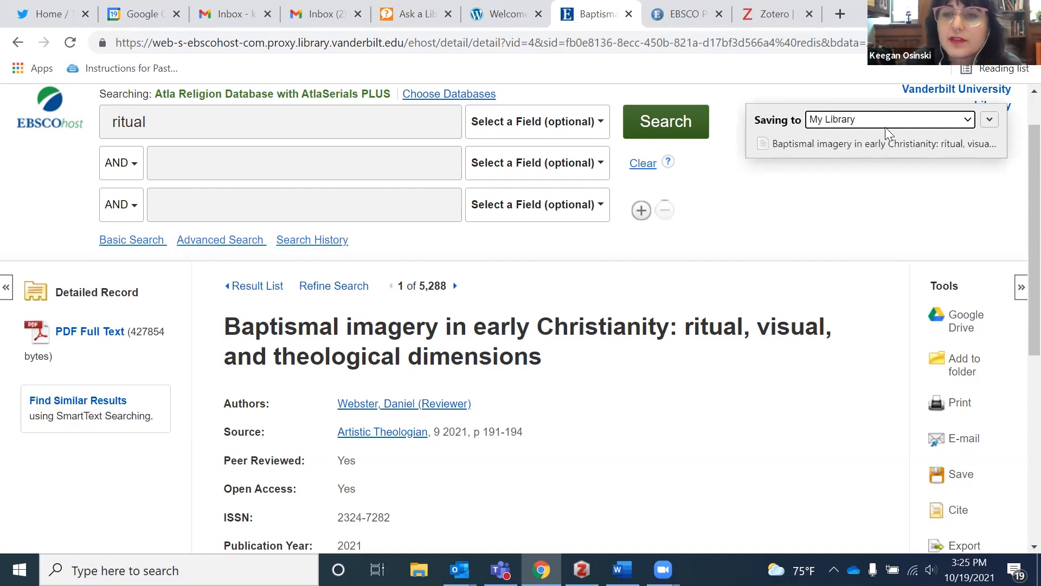
left_click(580, 570)
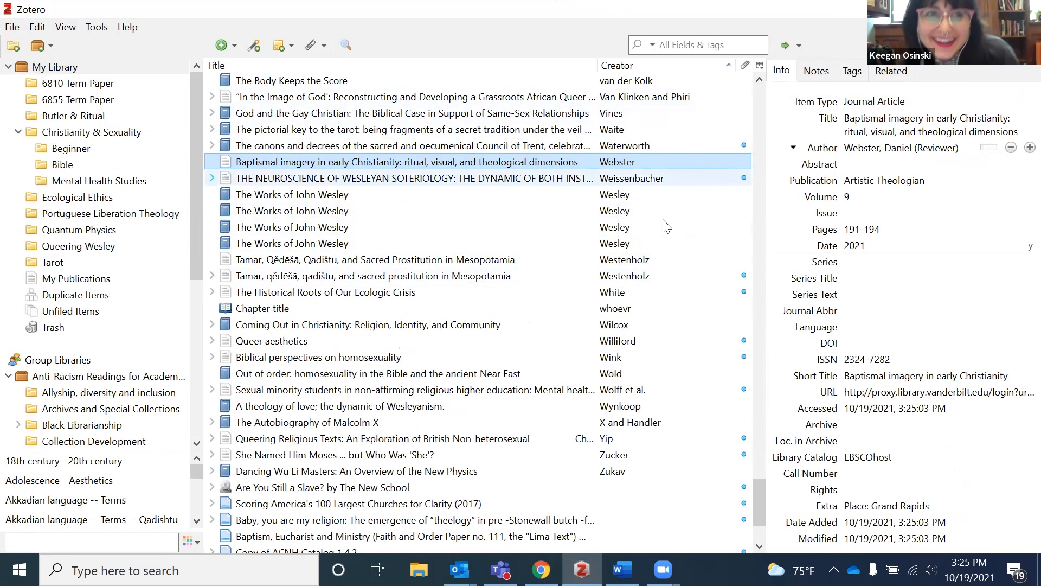
left_click(530, 583)
left_click(806, 178)
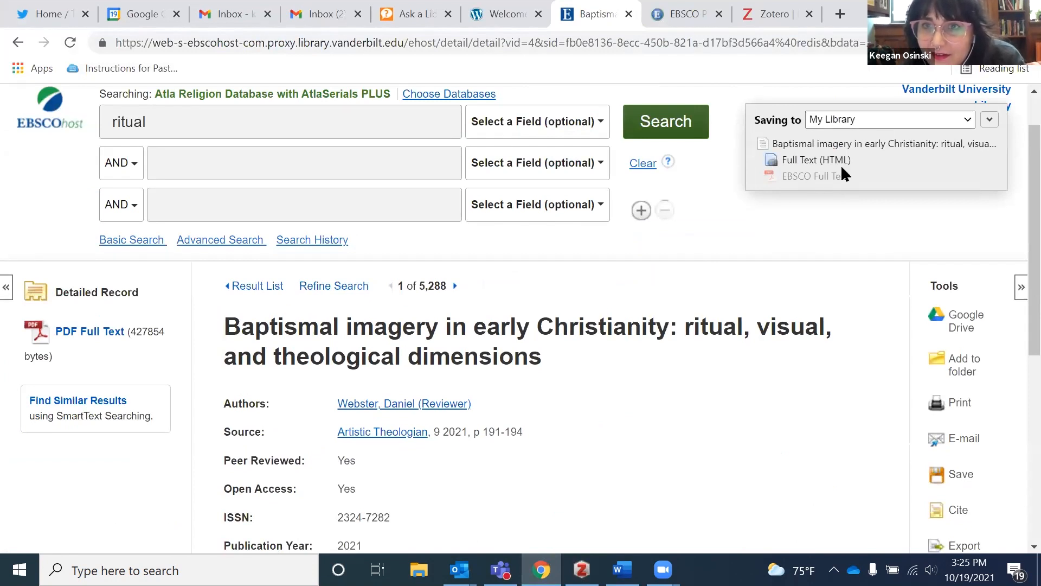
left_click(589, 576)
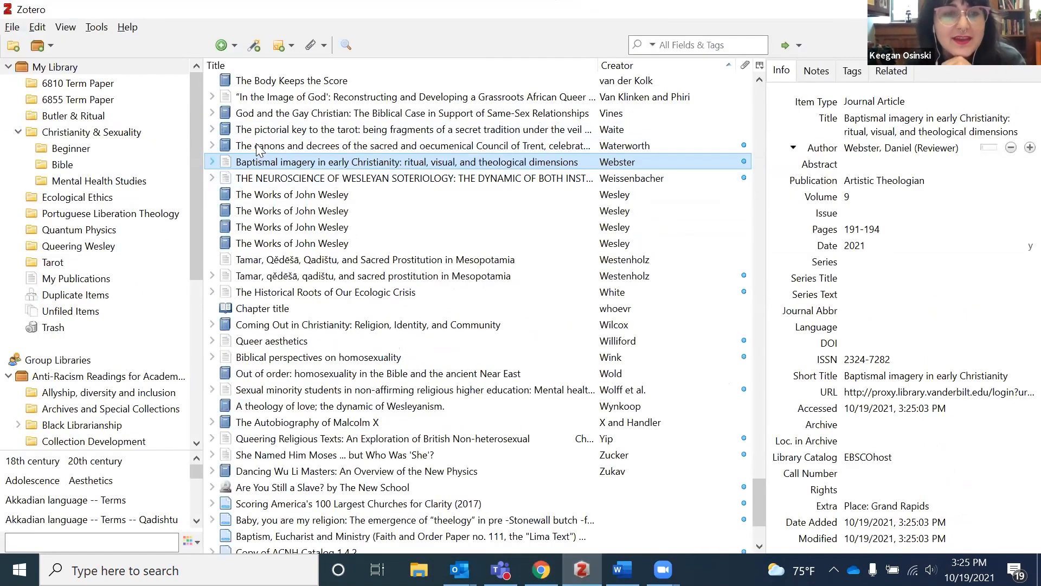
Expand the saved "Baptismal imagery in early Christianity" item and review the details of its EBSCO Full Text attachment and the parent article.
left_click(211, 162)
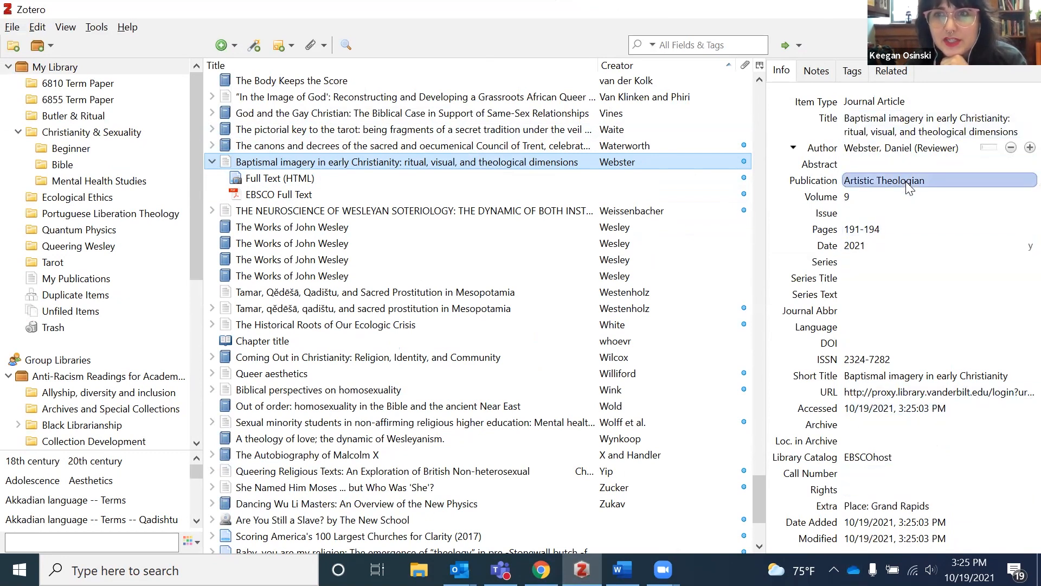
left_click(211, 161)
left_click(211, 162)
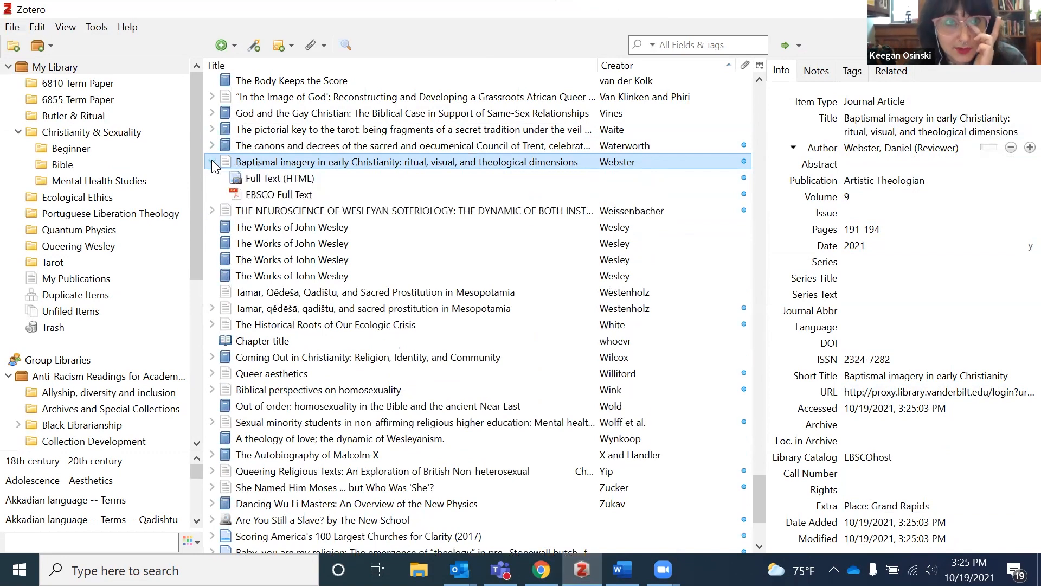
left_click(271, 195)
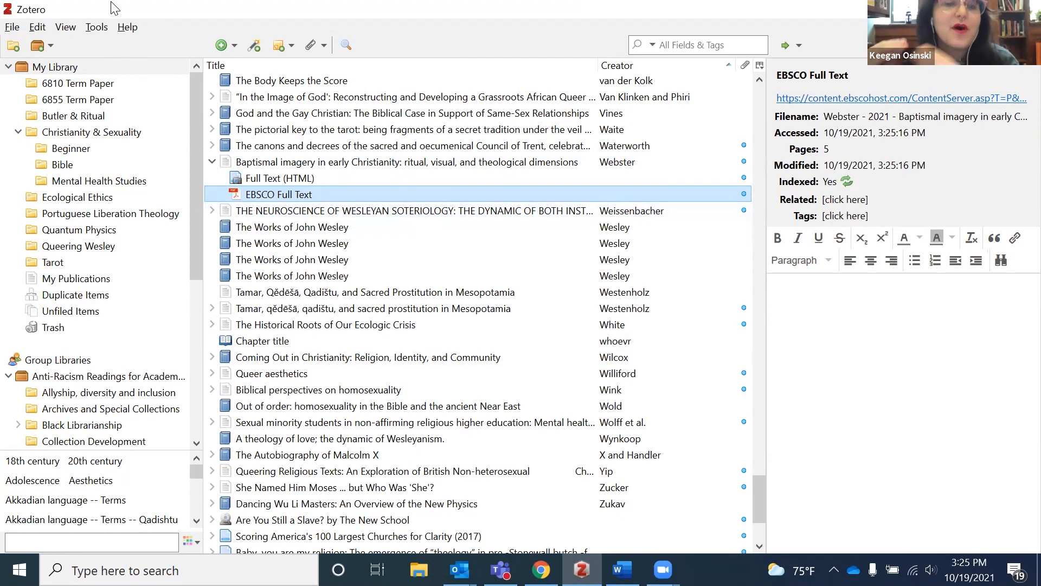
left_click(445, 162)
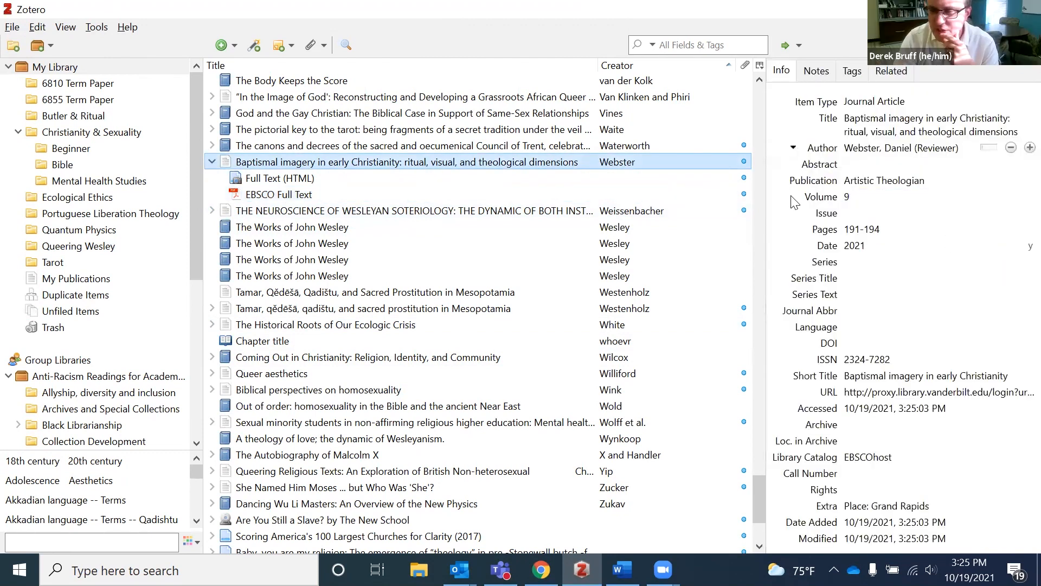
Open the EBSCO Full Text attachment's source link in the browser, view the PDF, and close its page.
left_click(318, 195)
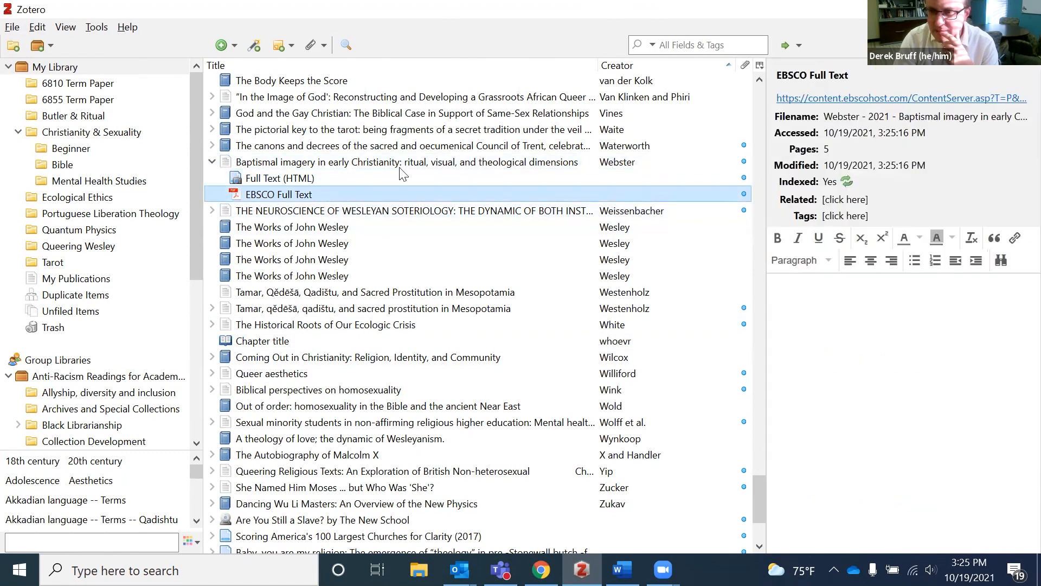
left_click(806, 100)
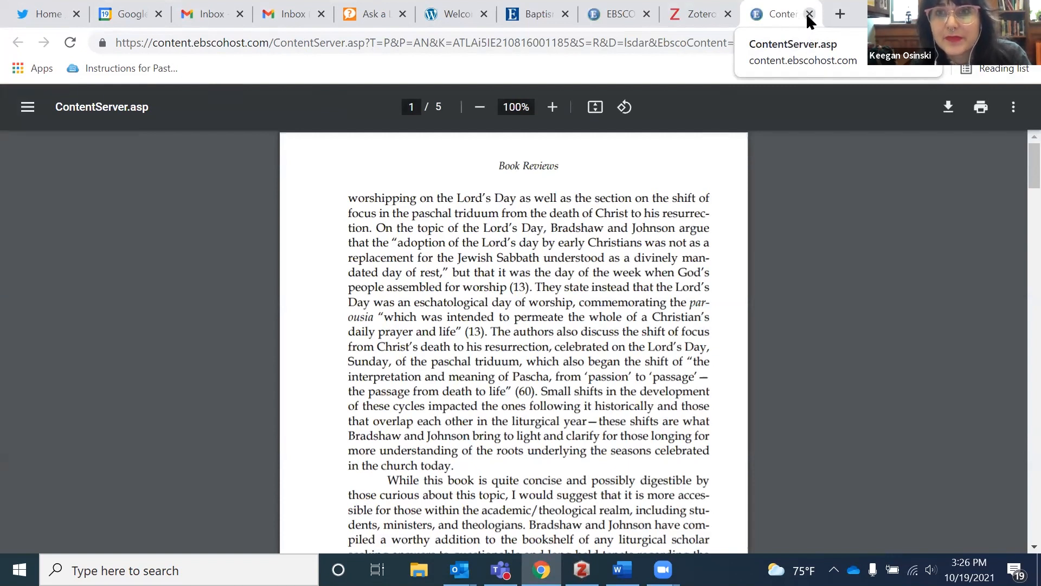
left_click(809, 13)
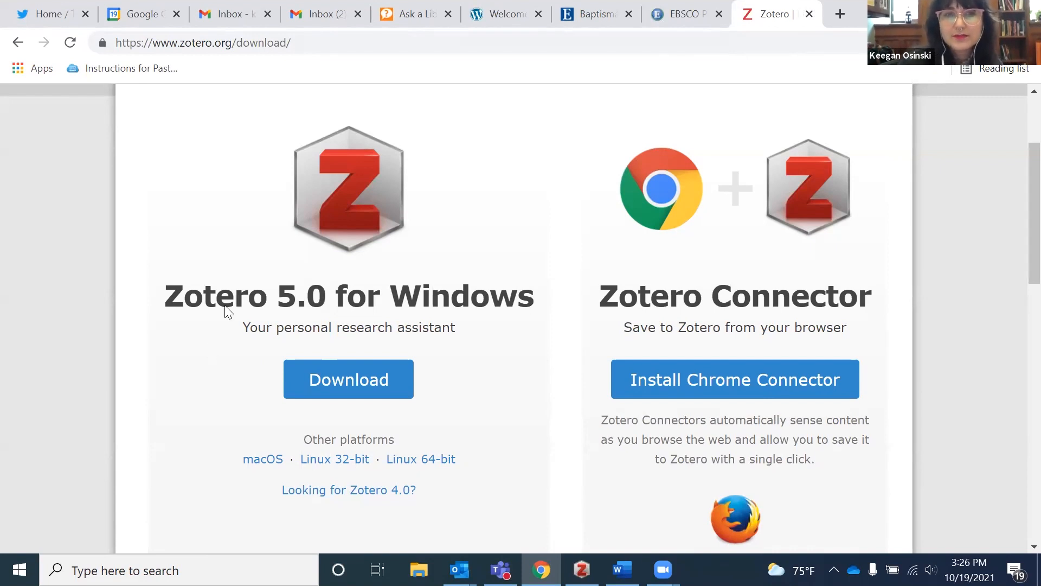
Close the leftover EBSCO page in Chrome, keeping the "Baptismal imagery" record and the Zotero download page open.
scroll(415, 178, "up", 3)
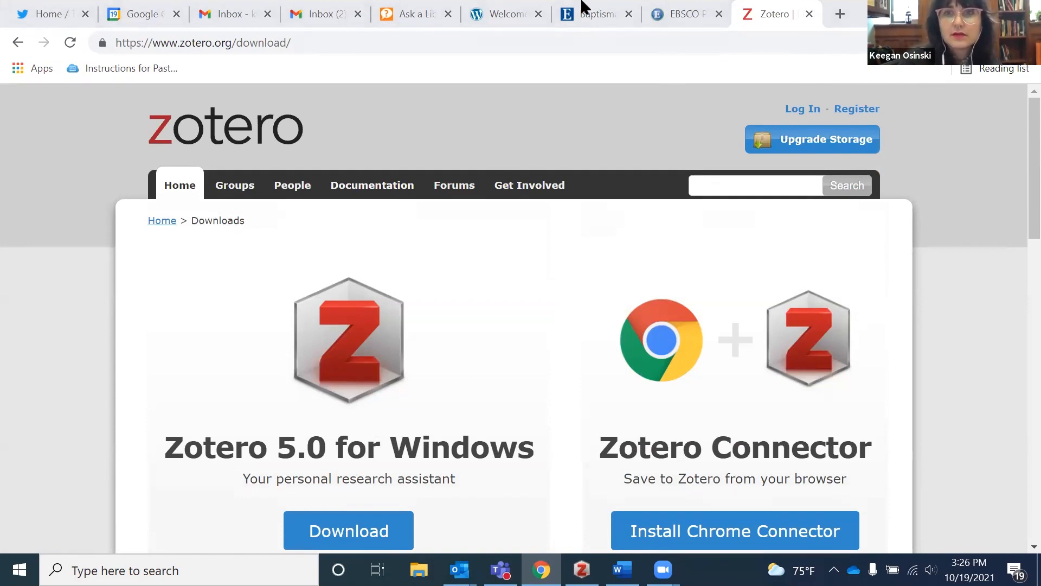
left_click(668, 12)
left_click(718, 13)
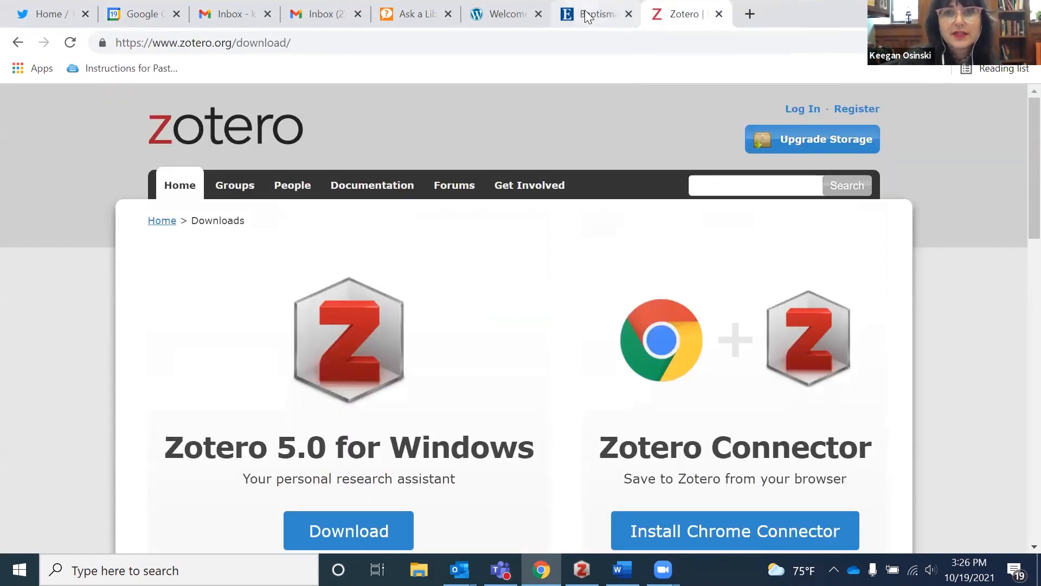